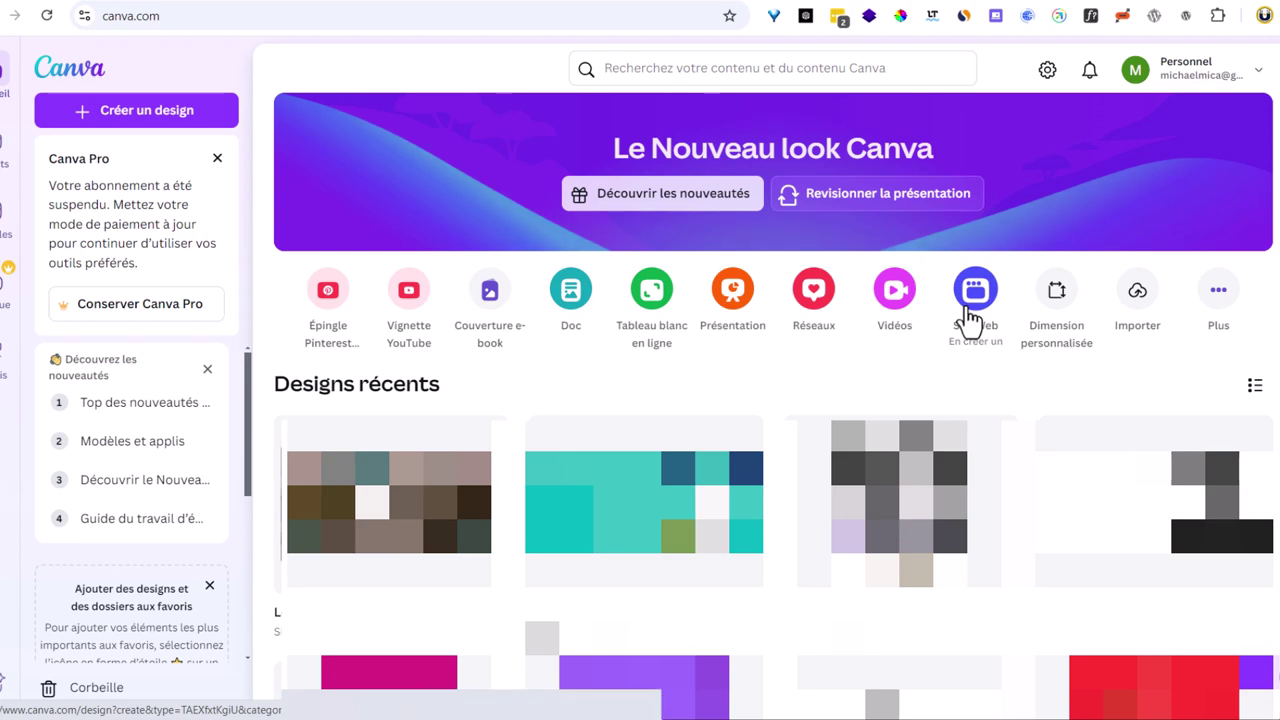
left_click(1064, 296)
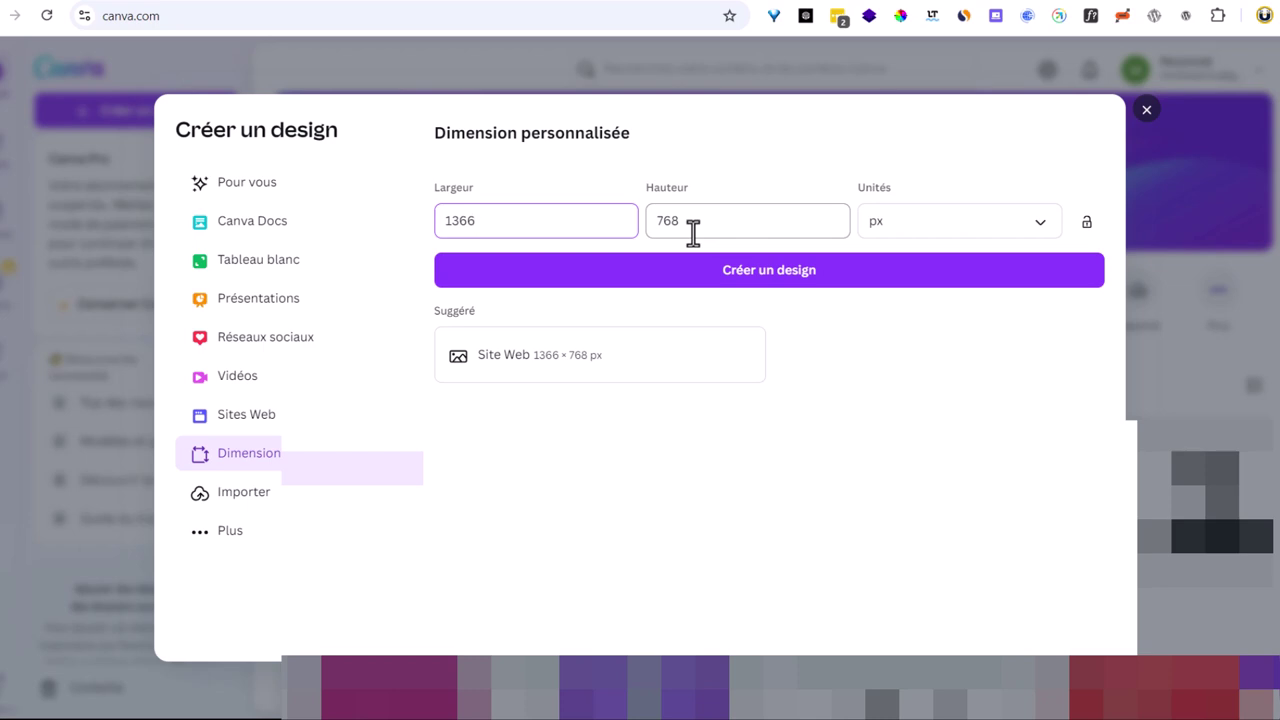
left_click(922, 232)
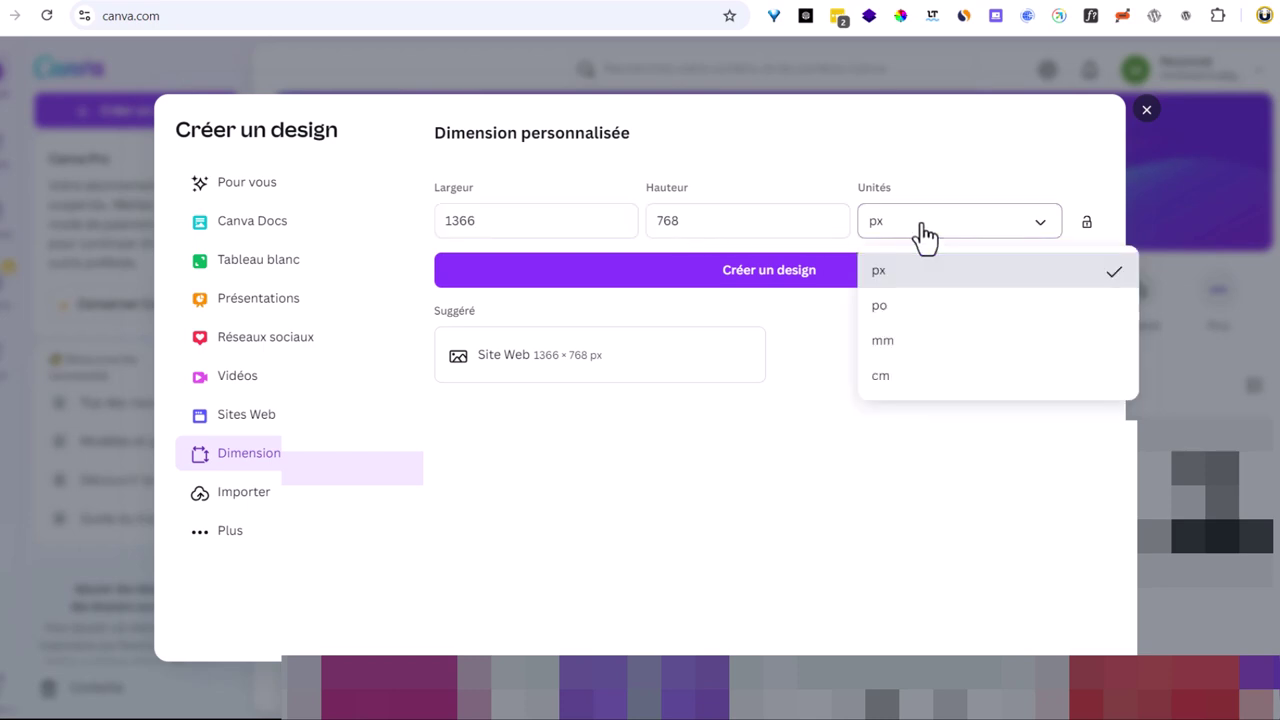
left_click(838, 177)
left_click_drag(696, 221, 417, 234)
key("shift+Tab")
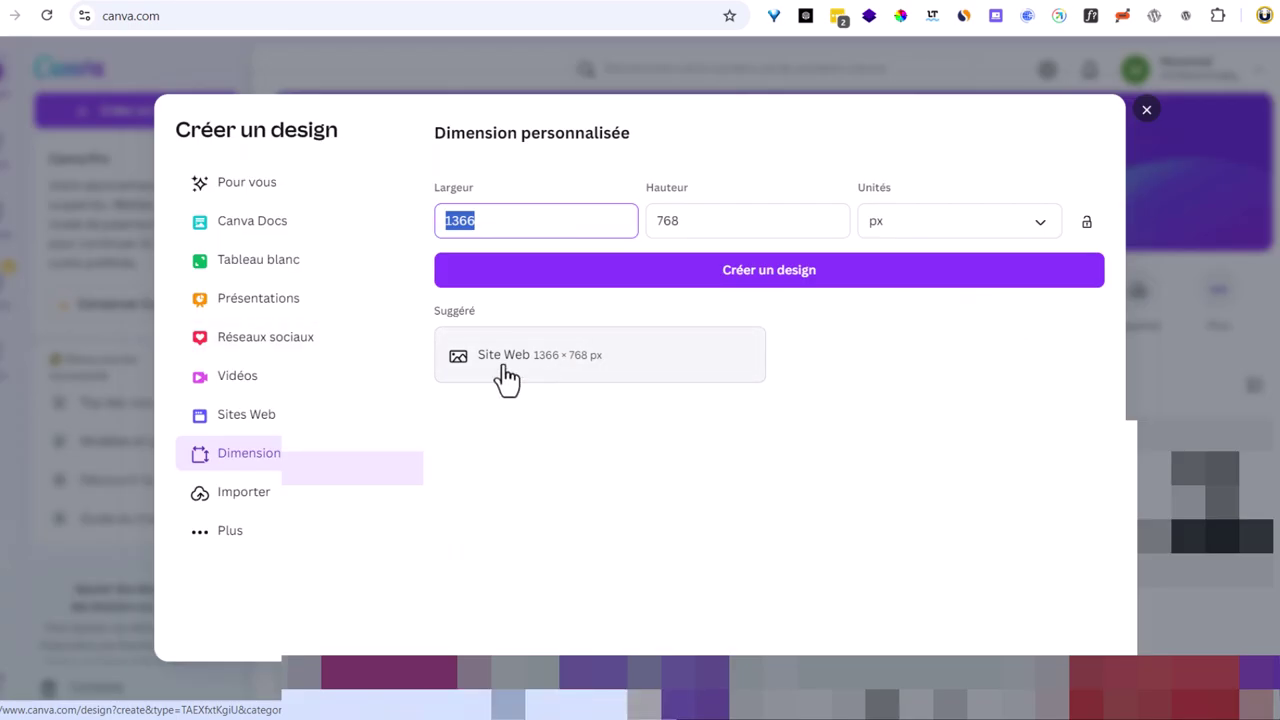
left_click(1147, 112)
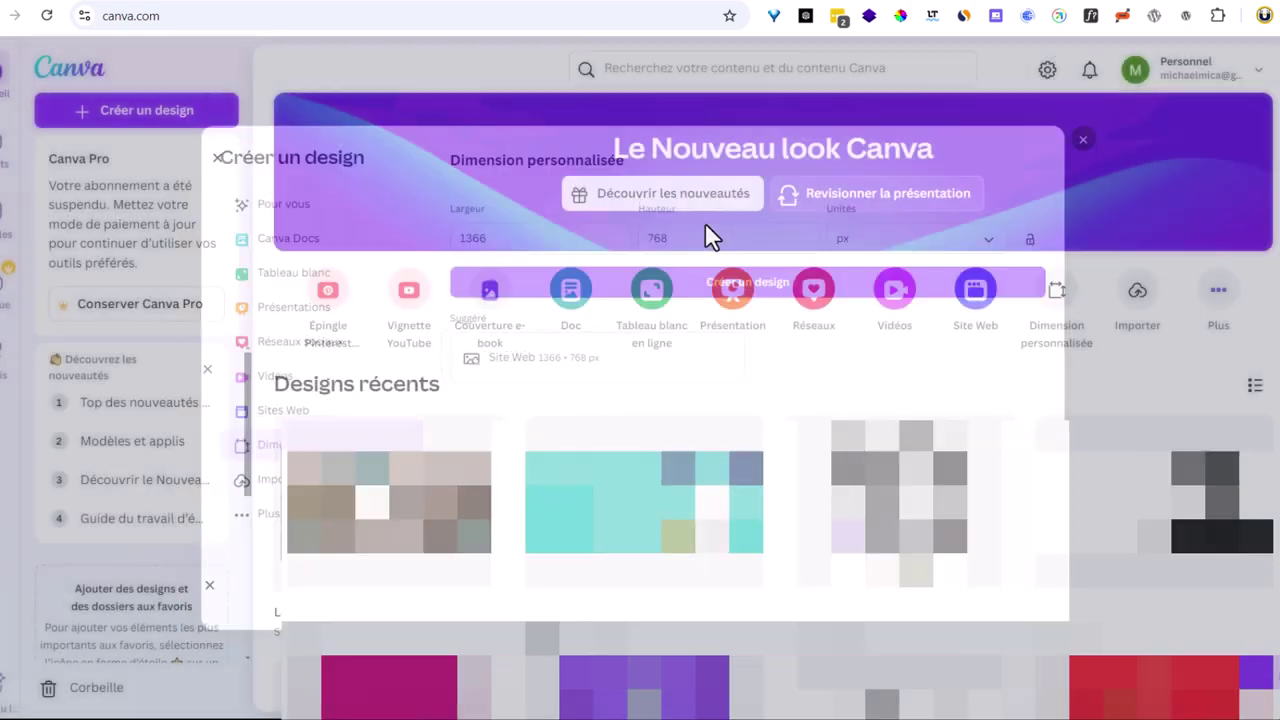
left_click(975, 295)
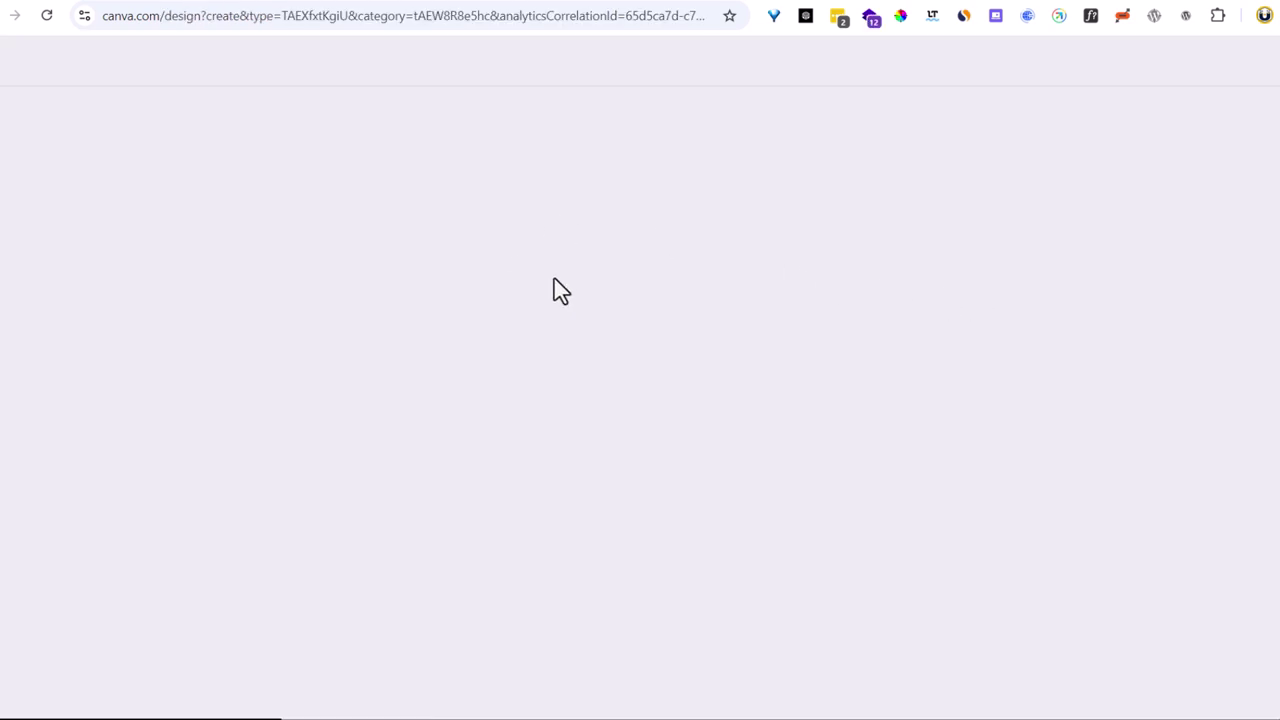
key("alt+Left")
- Search for "sie web", open the suggested Site Web category and browse its website templates
left_click(703, 67)
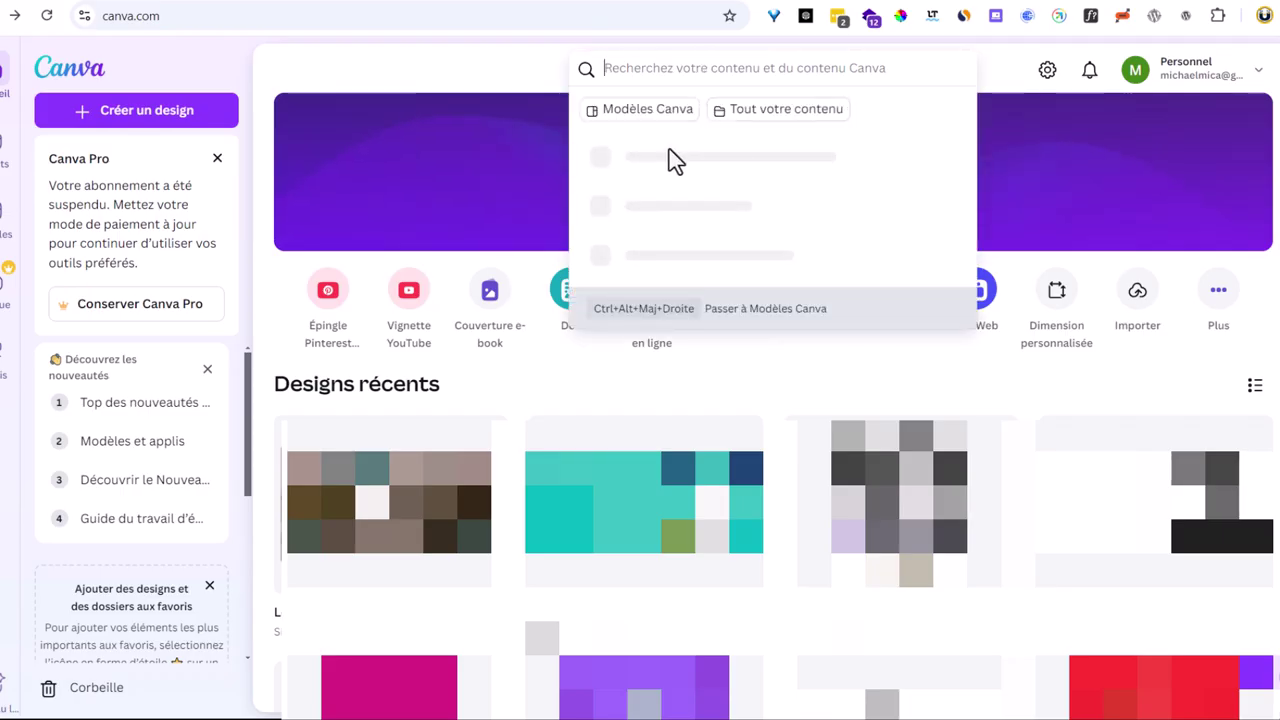
type("sie web")
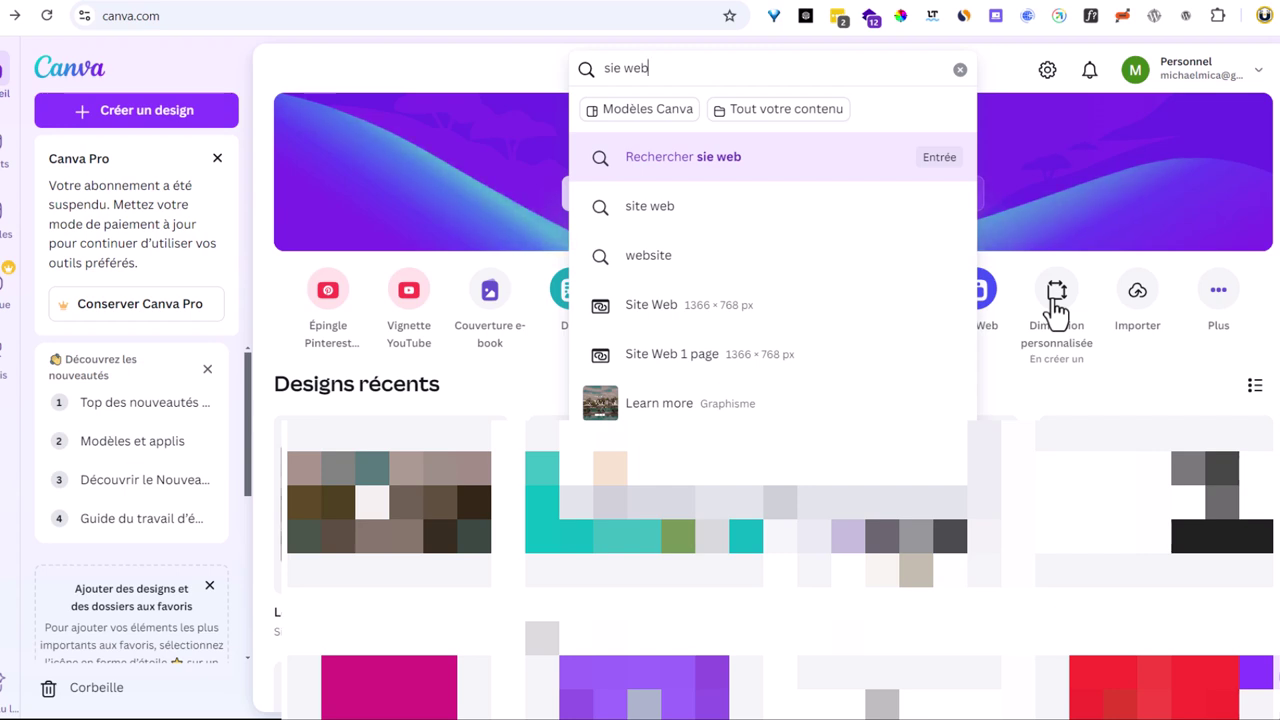
left_click(716, 314)
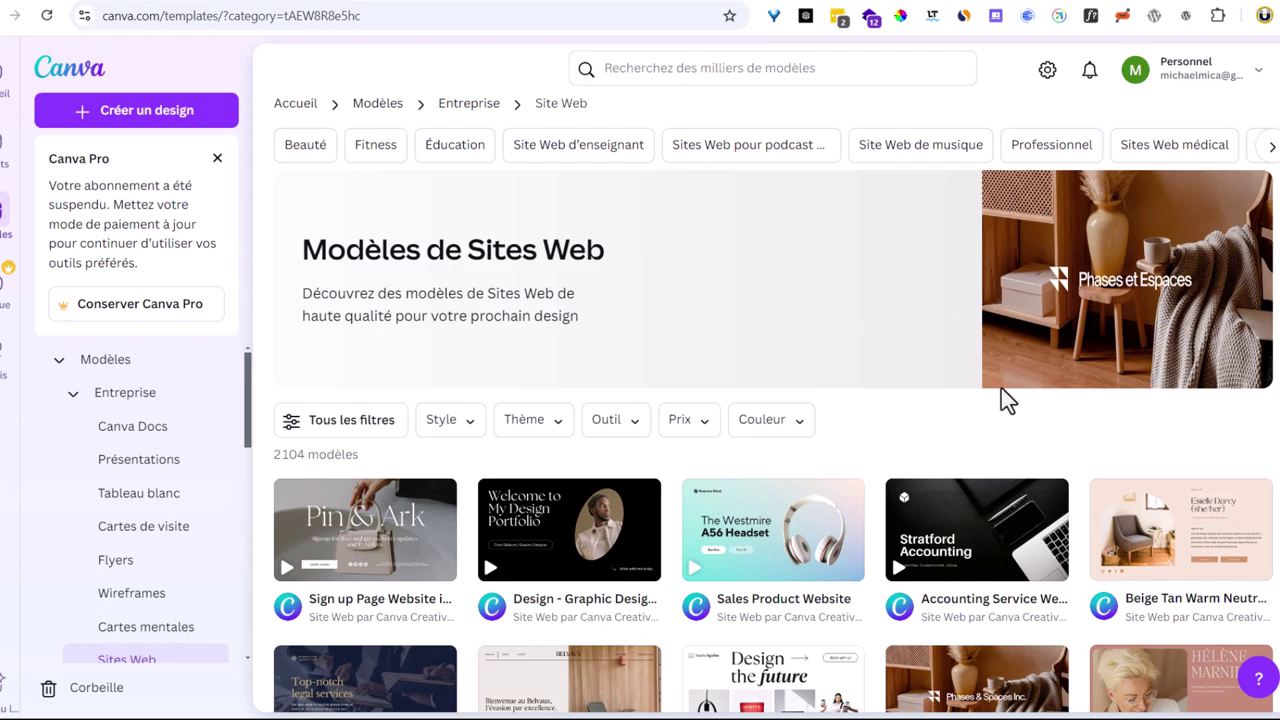
scroll(1090, 484, "down", 10)
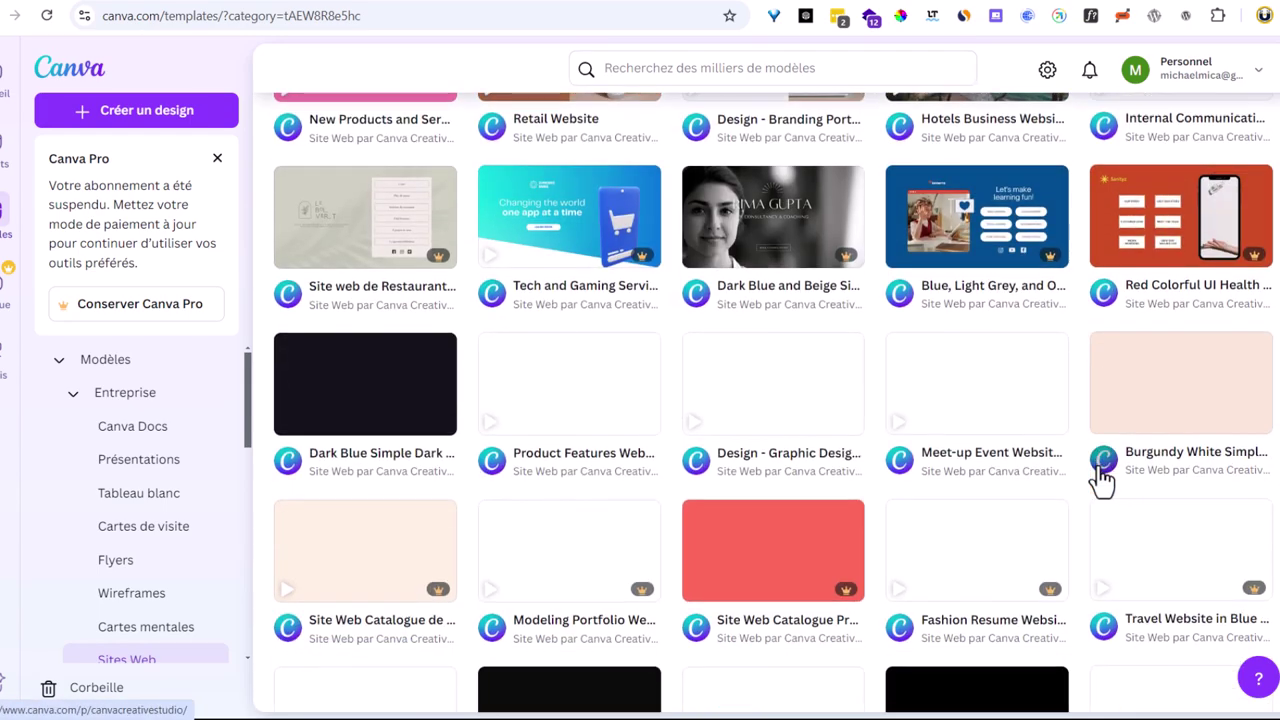
mouse_move(1102, 480)
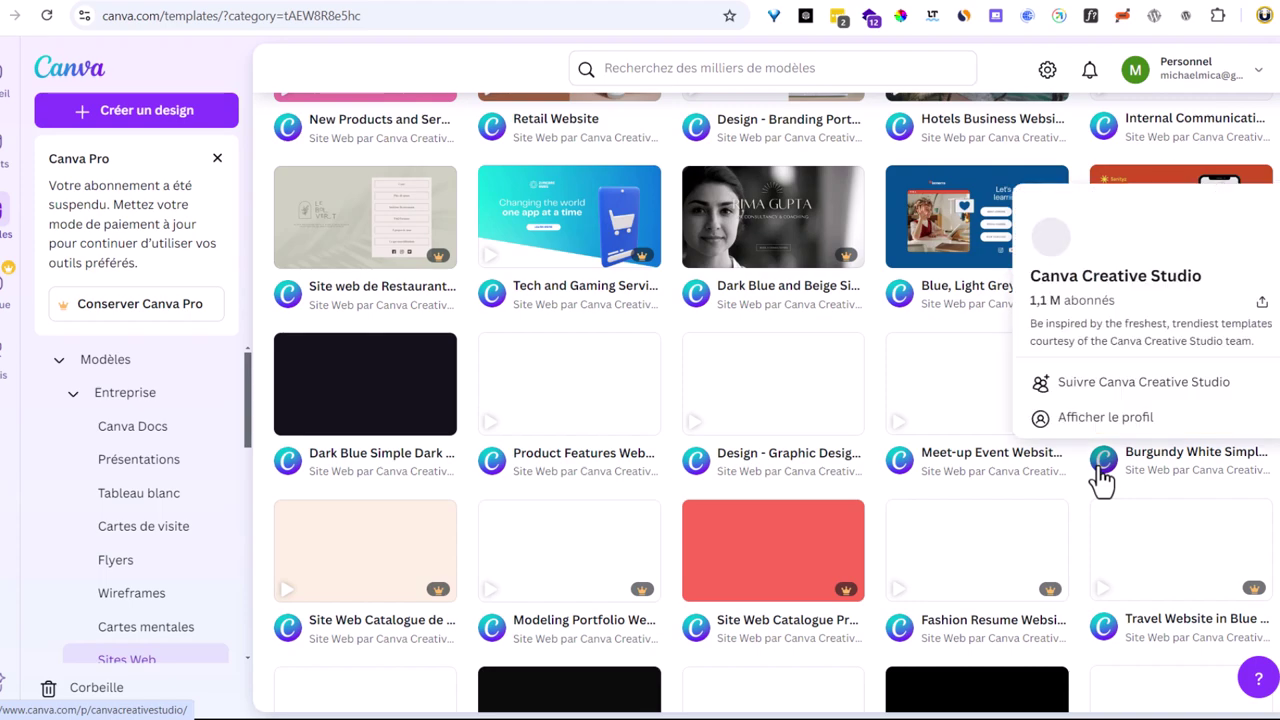
scroll(1100, 222, "up", 5)
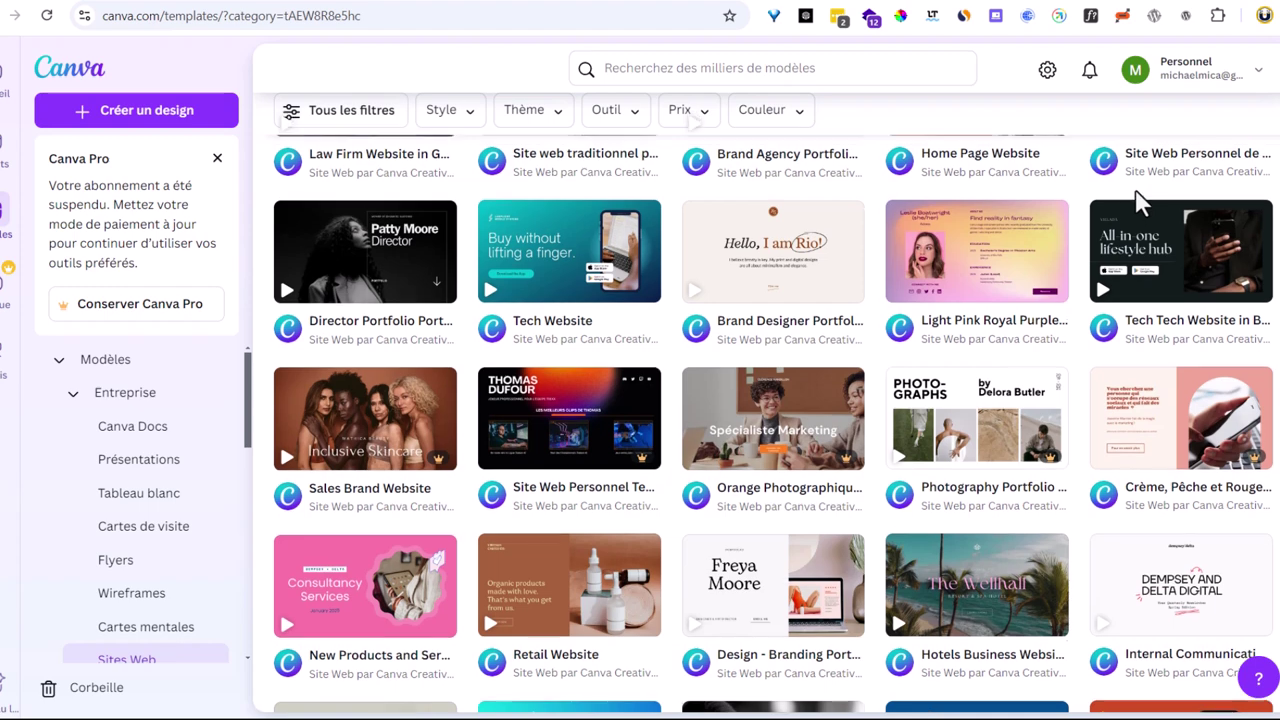
scroll(1142, 203, "up", 4)
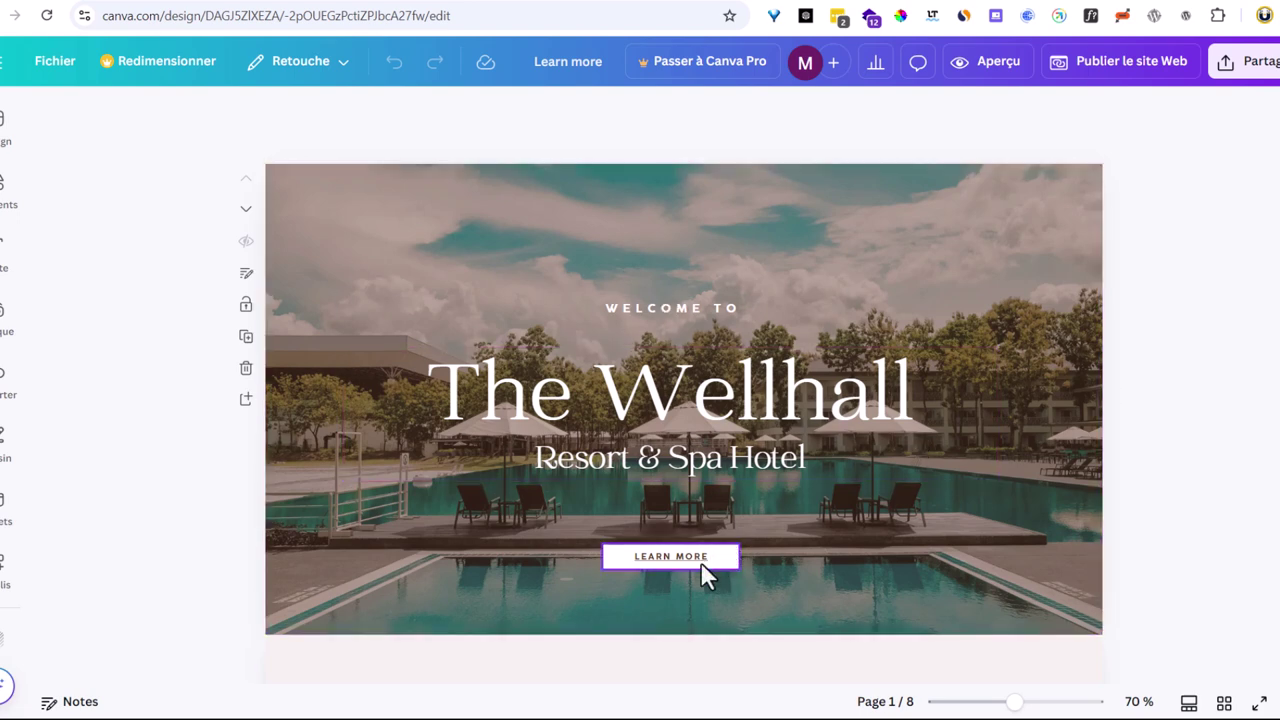
- Add a square shape to the hotel website's first page and flatten it into a bar along the page's top edge
left_click(8, 195)
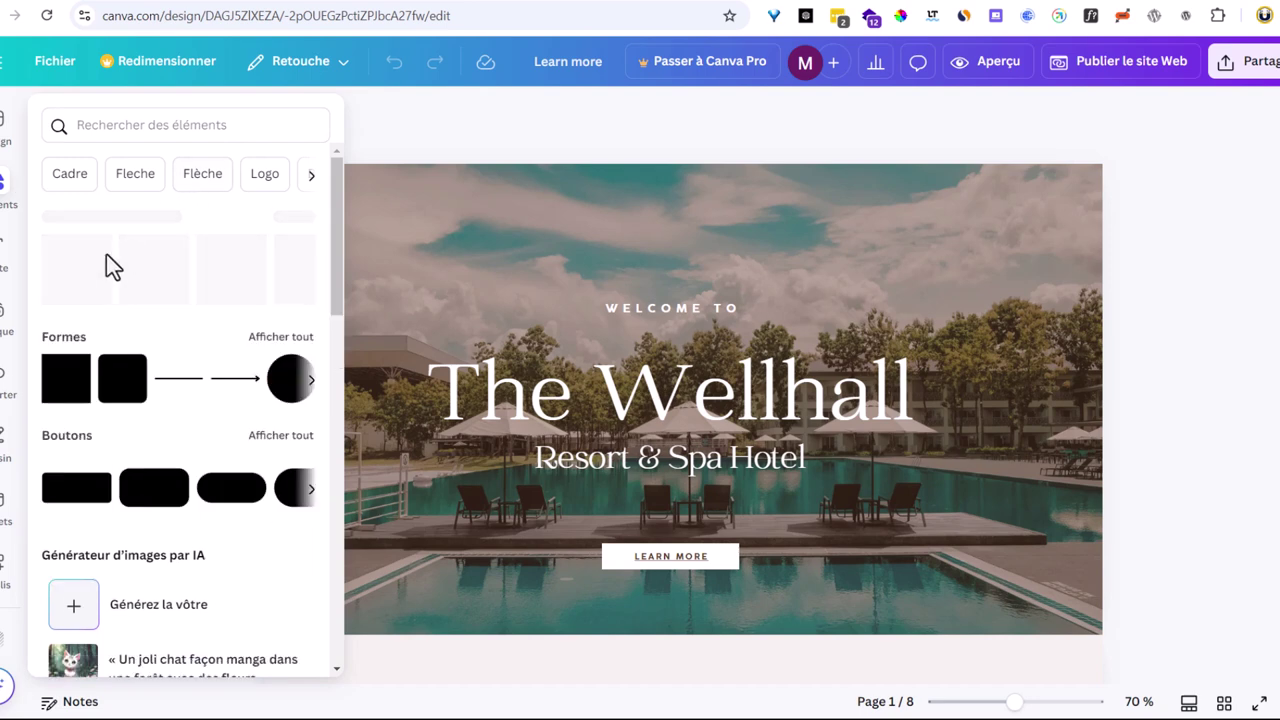
left_click(64, 392)
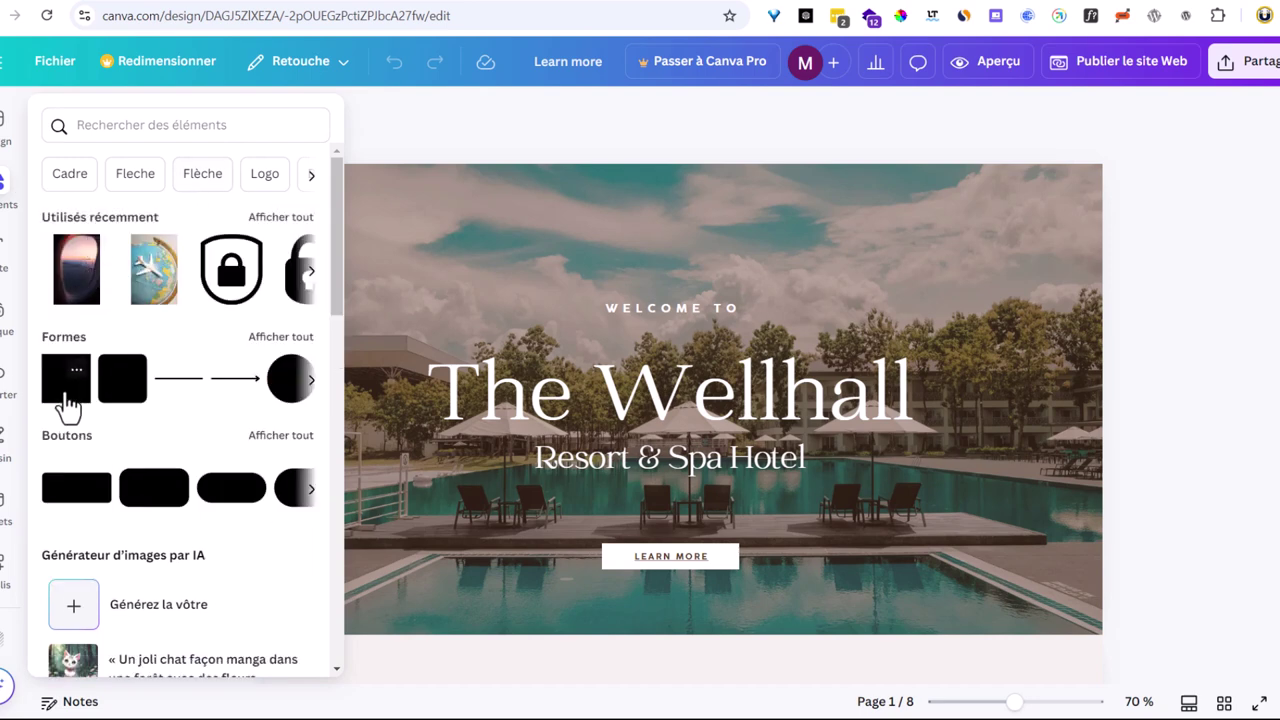
left_click_drag(683, 469, 685, 369)
left_click_drag(612, 350, 275, 268)
left_click_drag(359, 347, 452, 185)
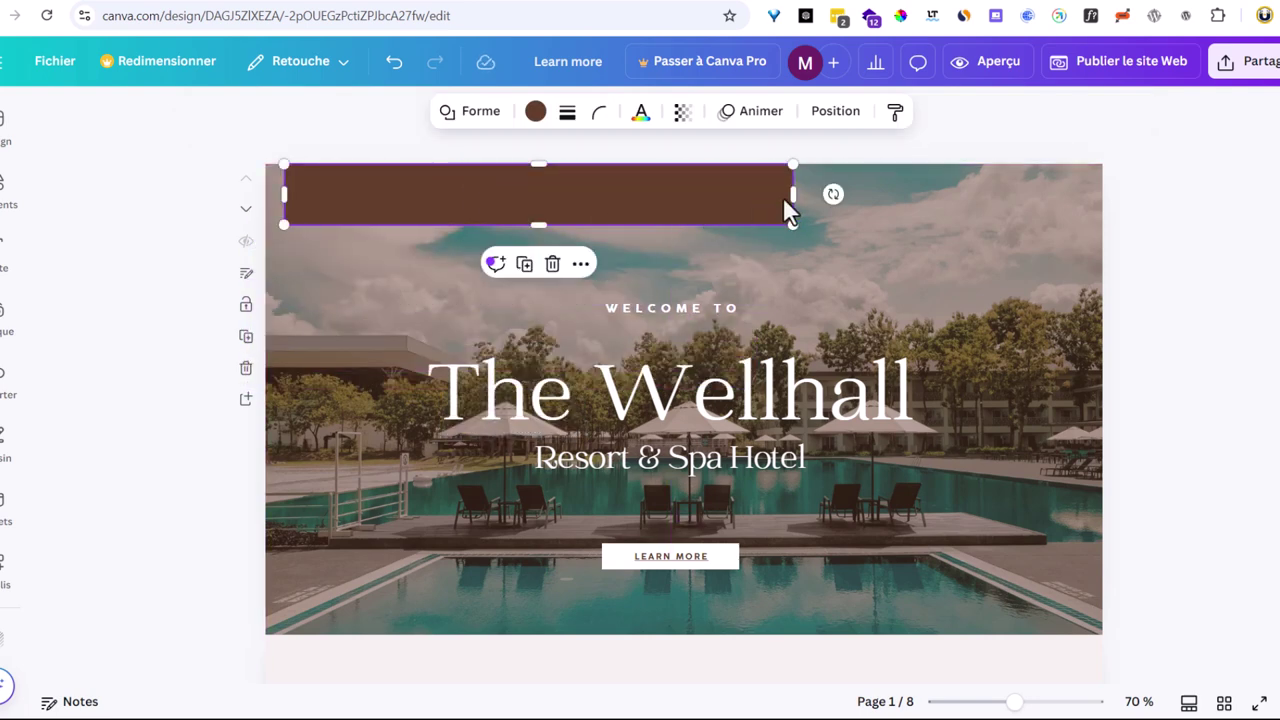
- Stretch the brown bar across the full page width, slightly past both side edges and the top edge
left_click_drag(792, 194, 1112, 170)
left_click_drag(284, 192, 210, 184)
left_click_drag(603, 211, 600, 206)
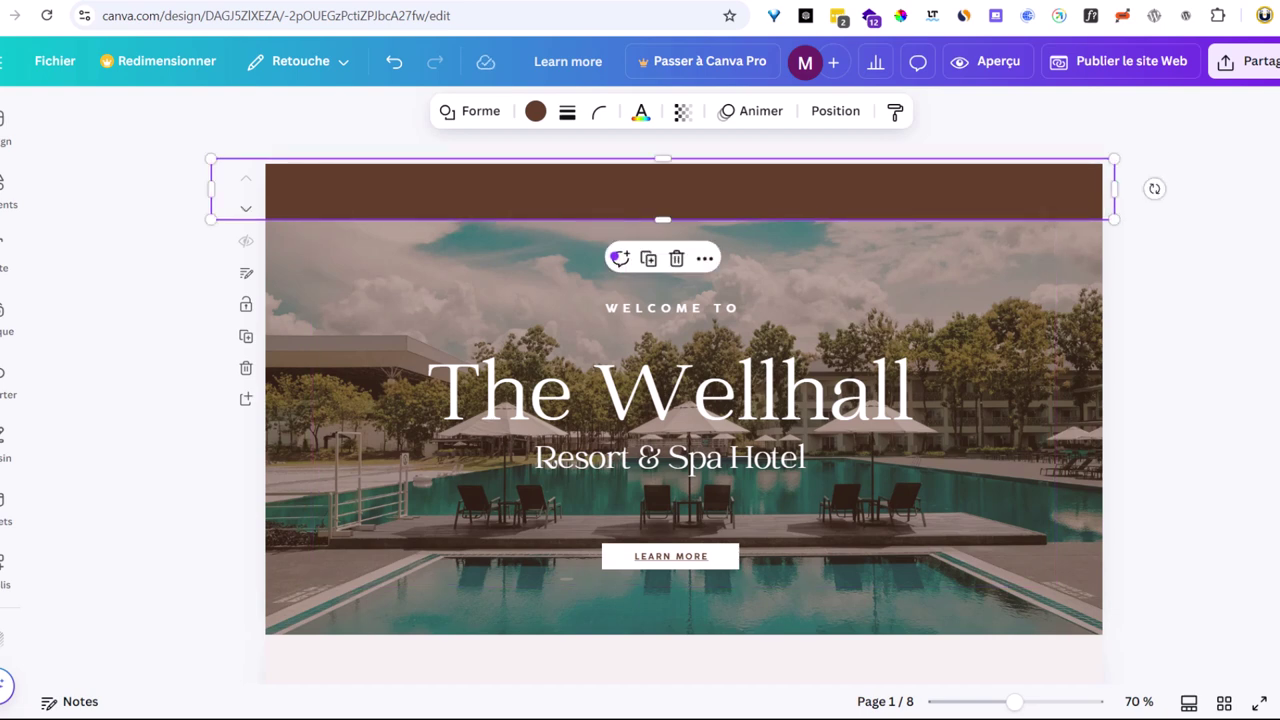
- Add a heading reading "Accueil" and place it near the left end of the brown bar
left_click(5, 258)
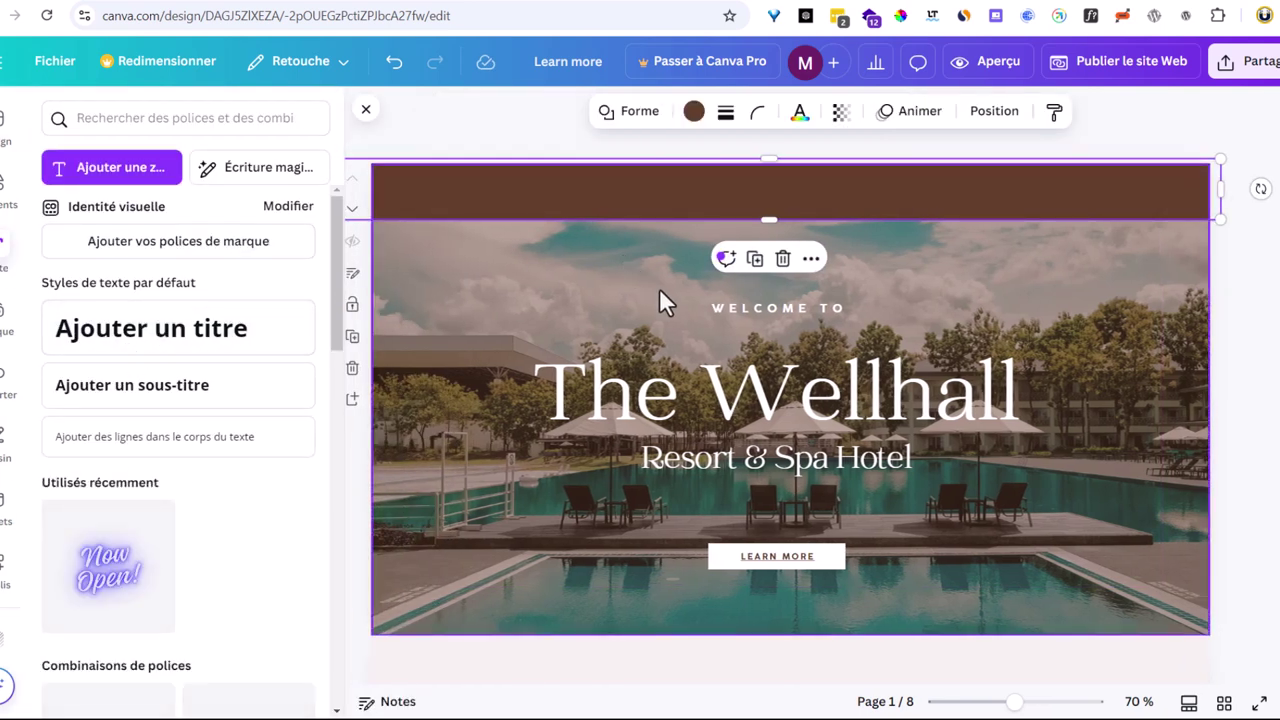
left_click(80, 340)
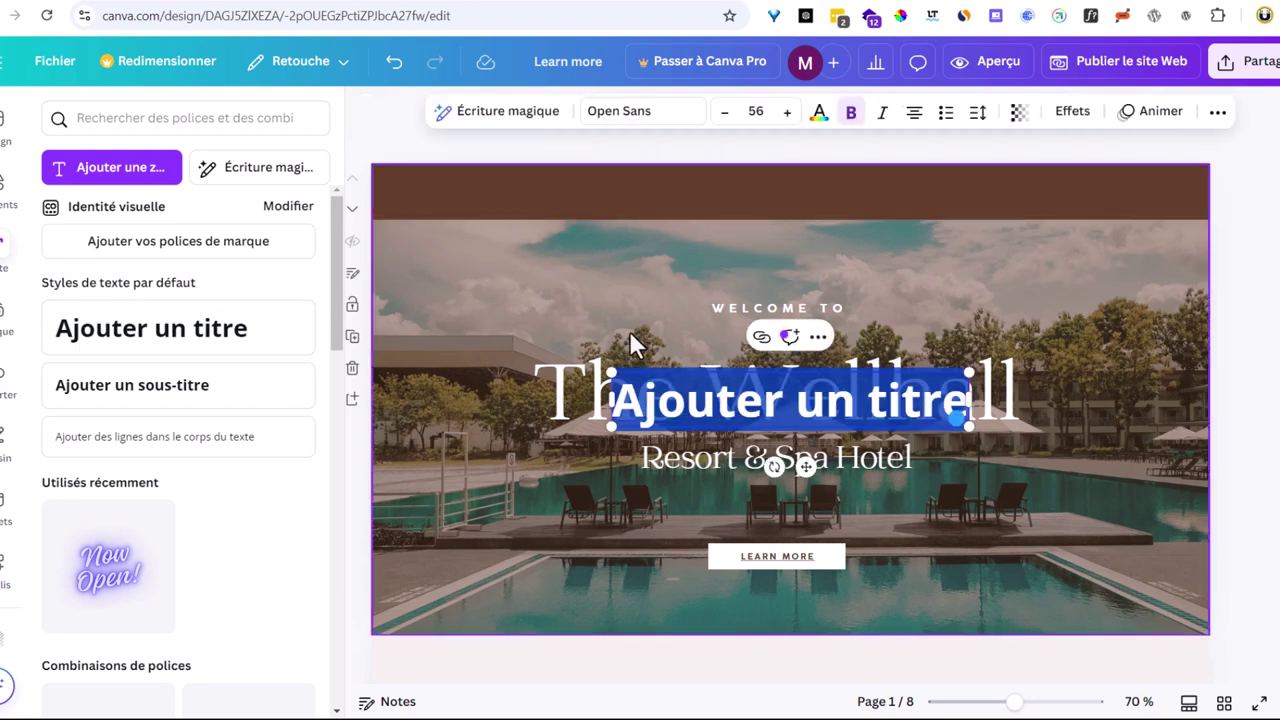
type("Accueil")
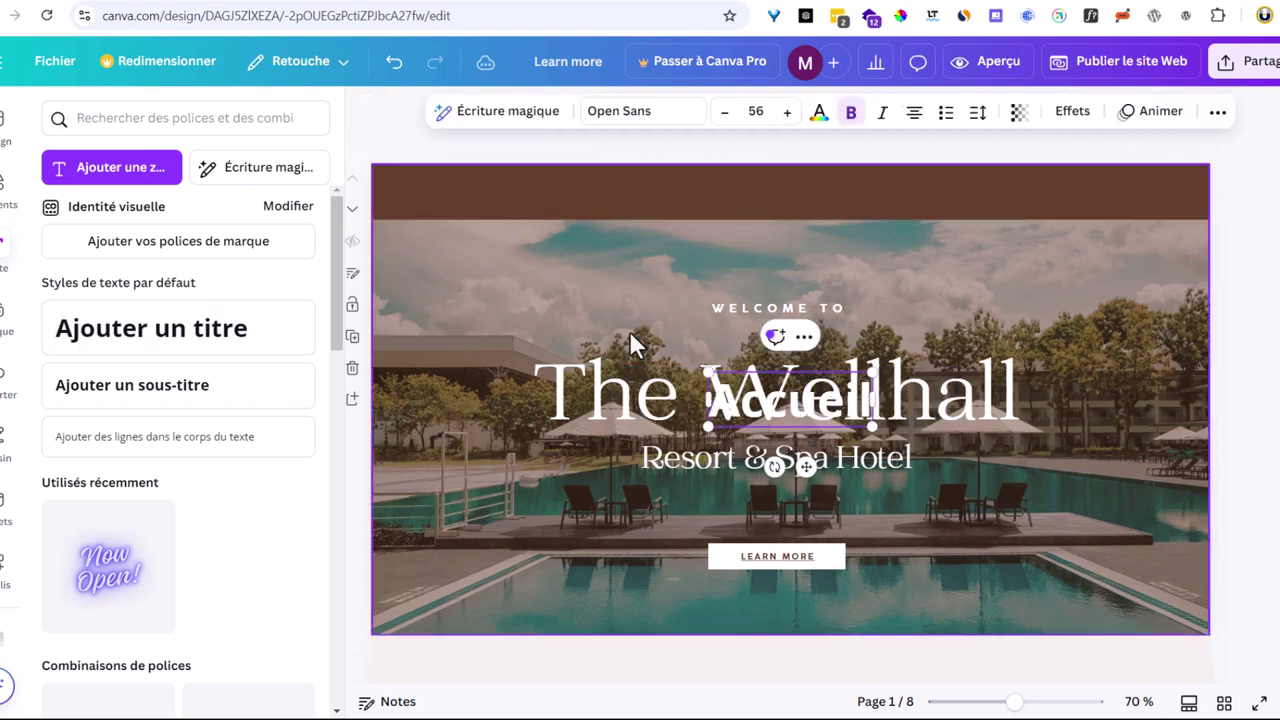
left_click_drag(772, 407, 471, 206)
- Reduce the "Accueil" heading's font size to 45 and centre it vertically in the brown bar
left_click(502, 388)
left_click(485, 196)
left_click(727, 118)
left_click(727, 118)
left_click(727, 118)
left_click(727, 118)
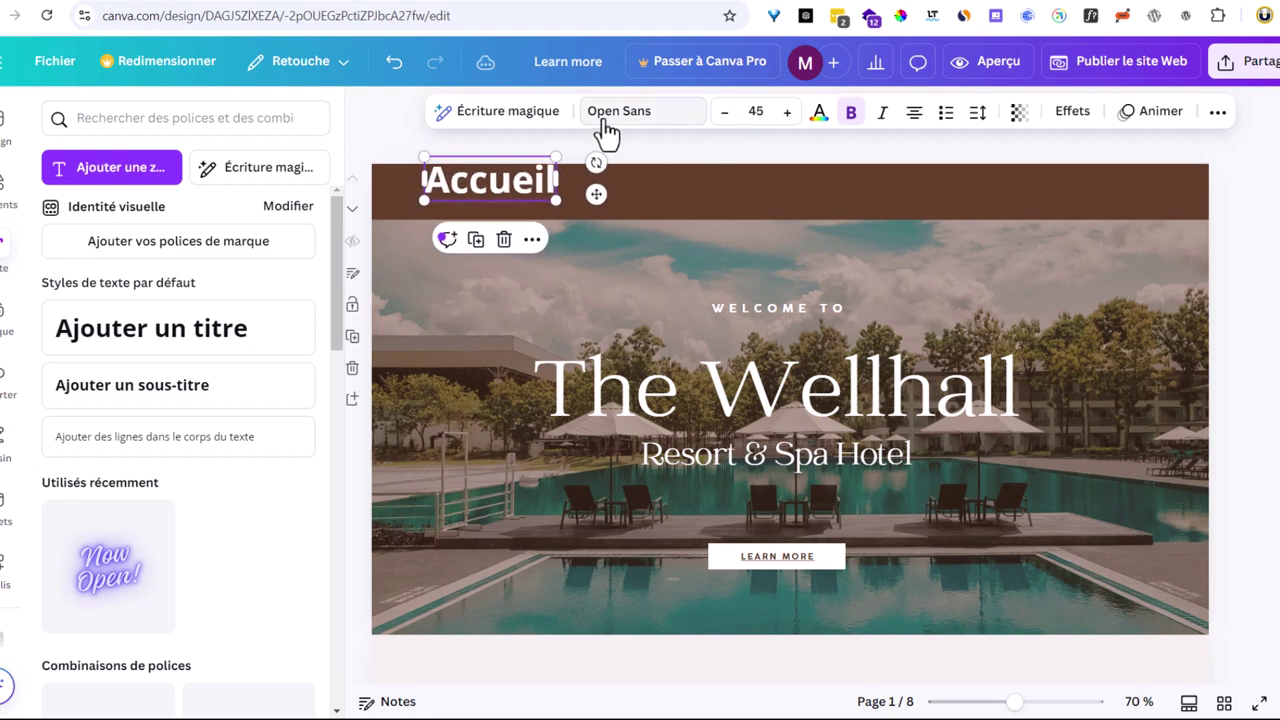
left_click(1237, 381)
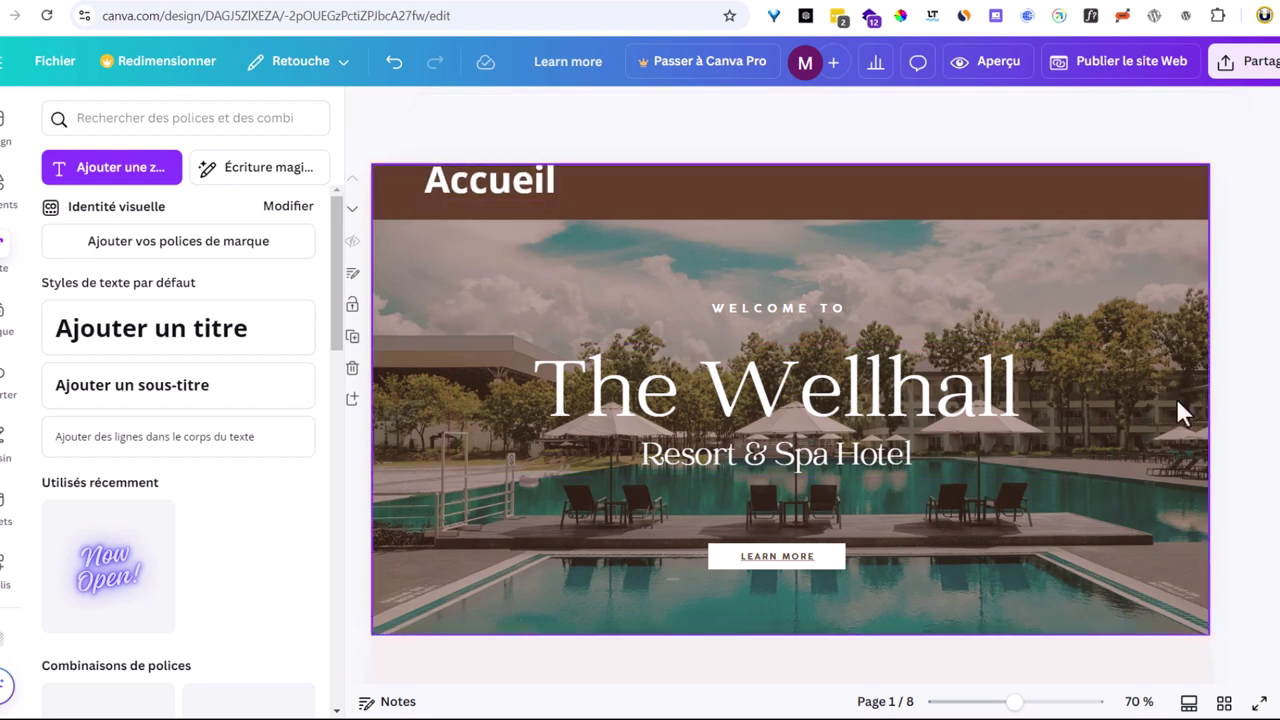
left_click_drag(467, 186, 466, 196)
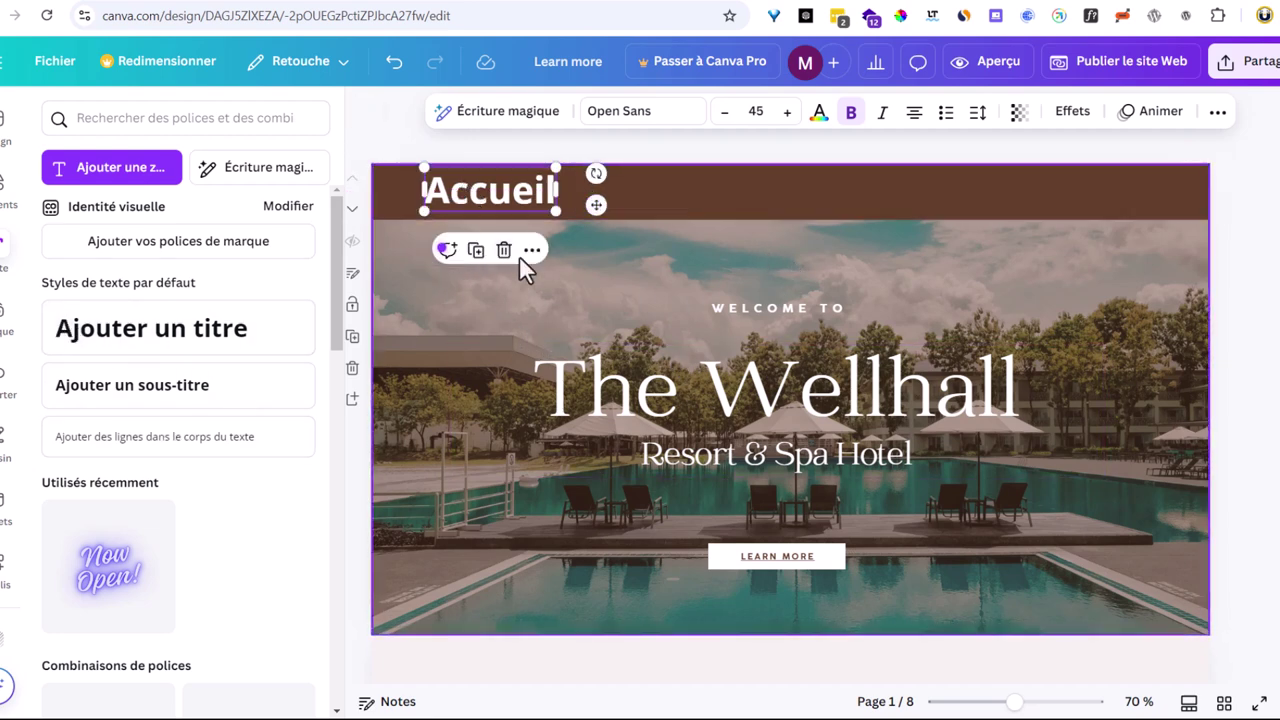
- Make three copies of the "Accueil" heading and line them up along the right half of the brown bar
left_click(477, 251)
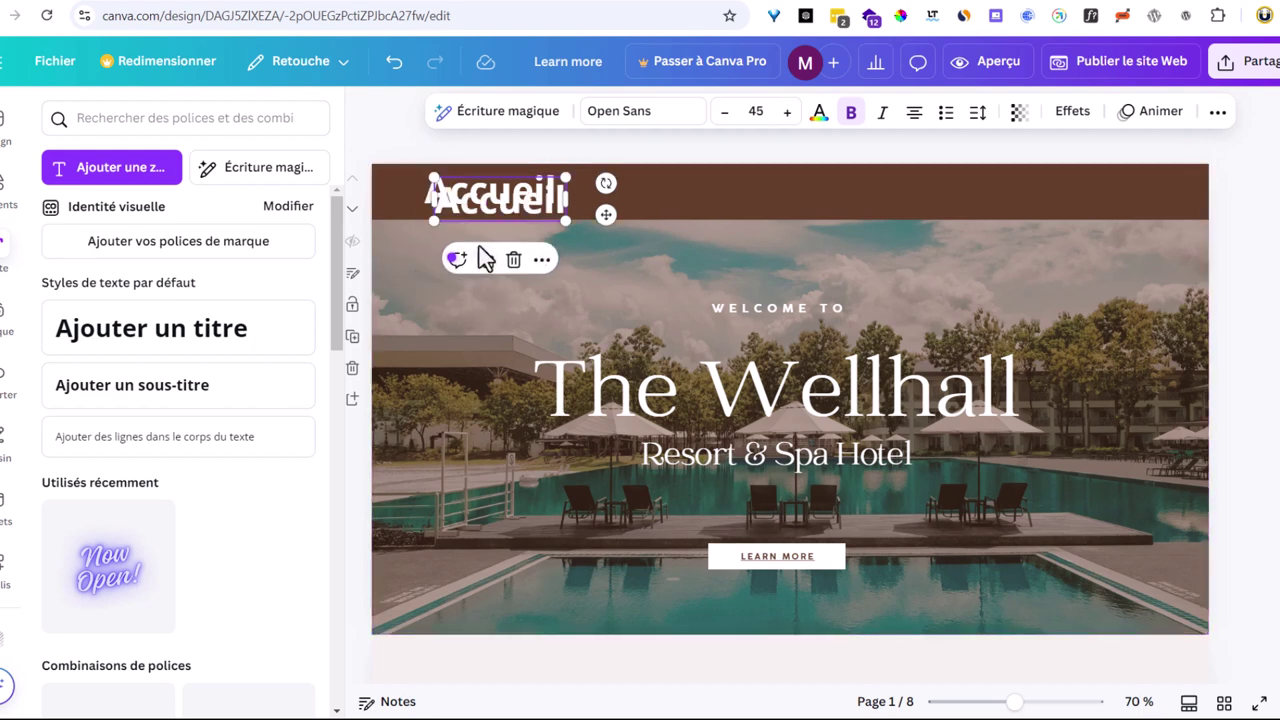
left_click(487, 260)
left_click_drag(487, 234, 1061, 190)
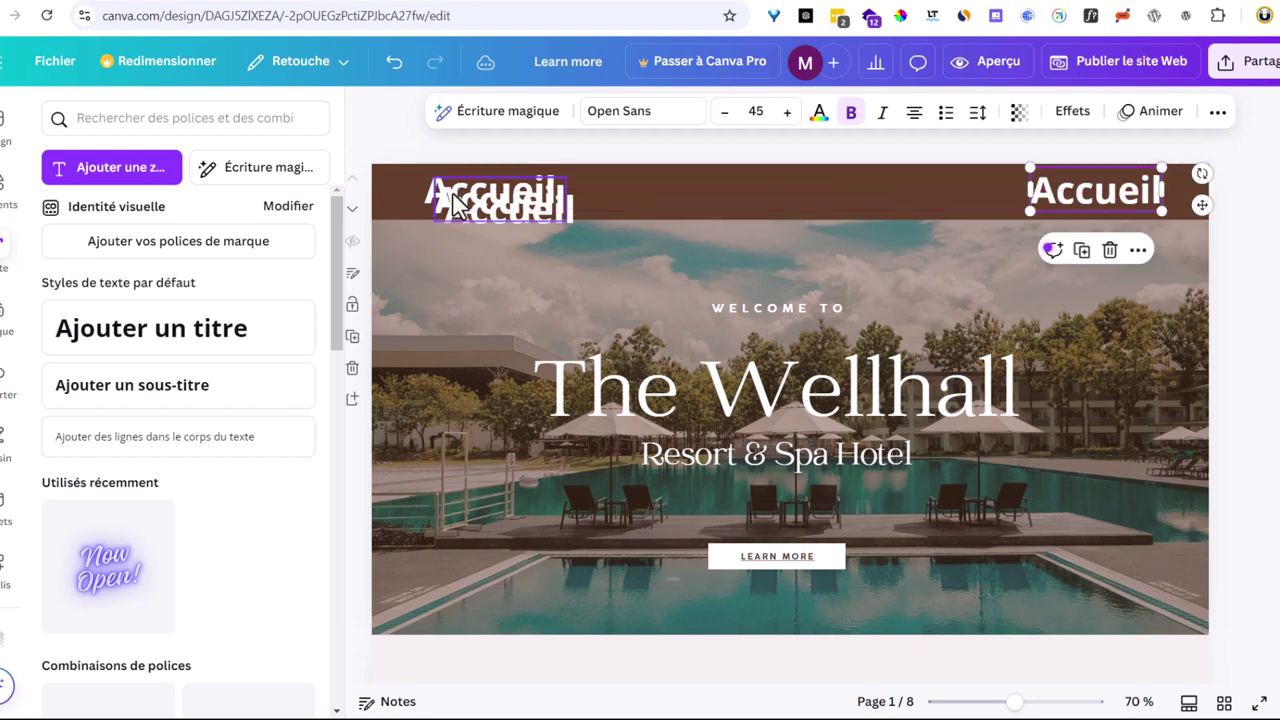
left_click_drag(474, 217, 776, 201)
- Reduce the font size of the second "Accueil" label in the bar to 16
double_click(776, 201)
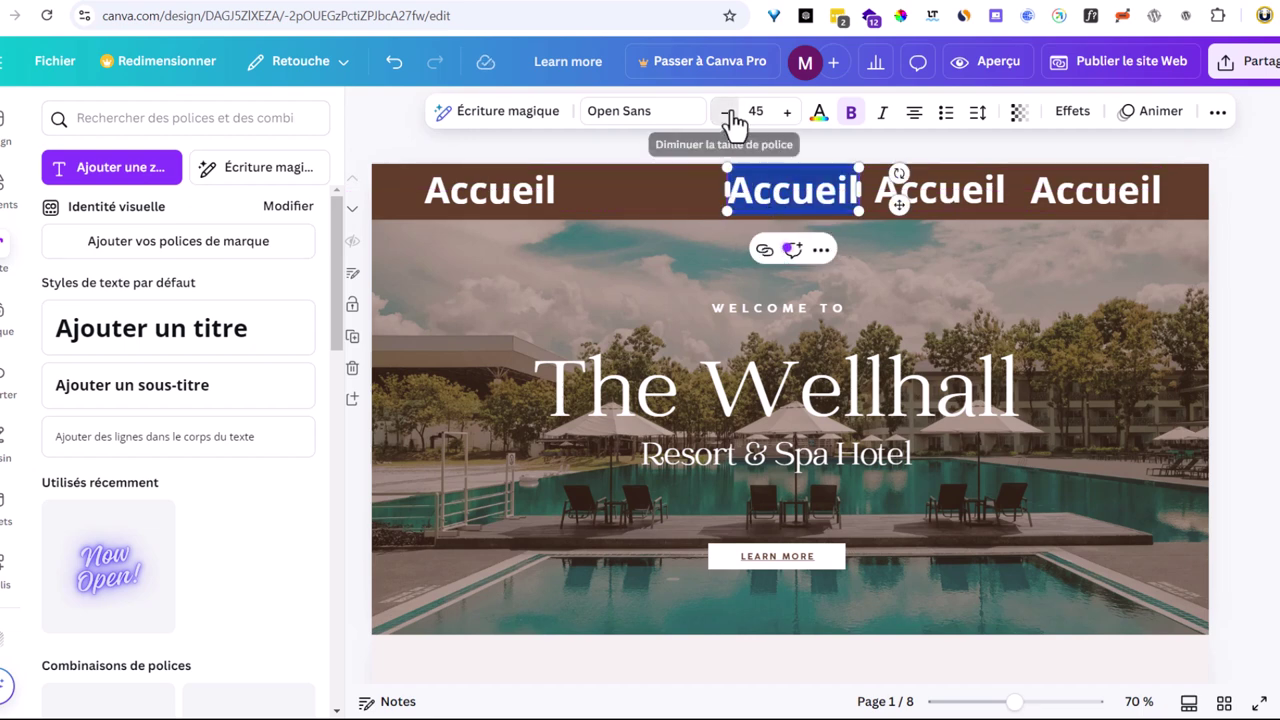
left_click(725, 112)
left_click(725, 112)
left_click(748, 112)
left_click(750, 114)
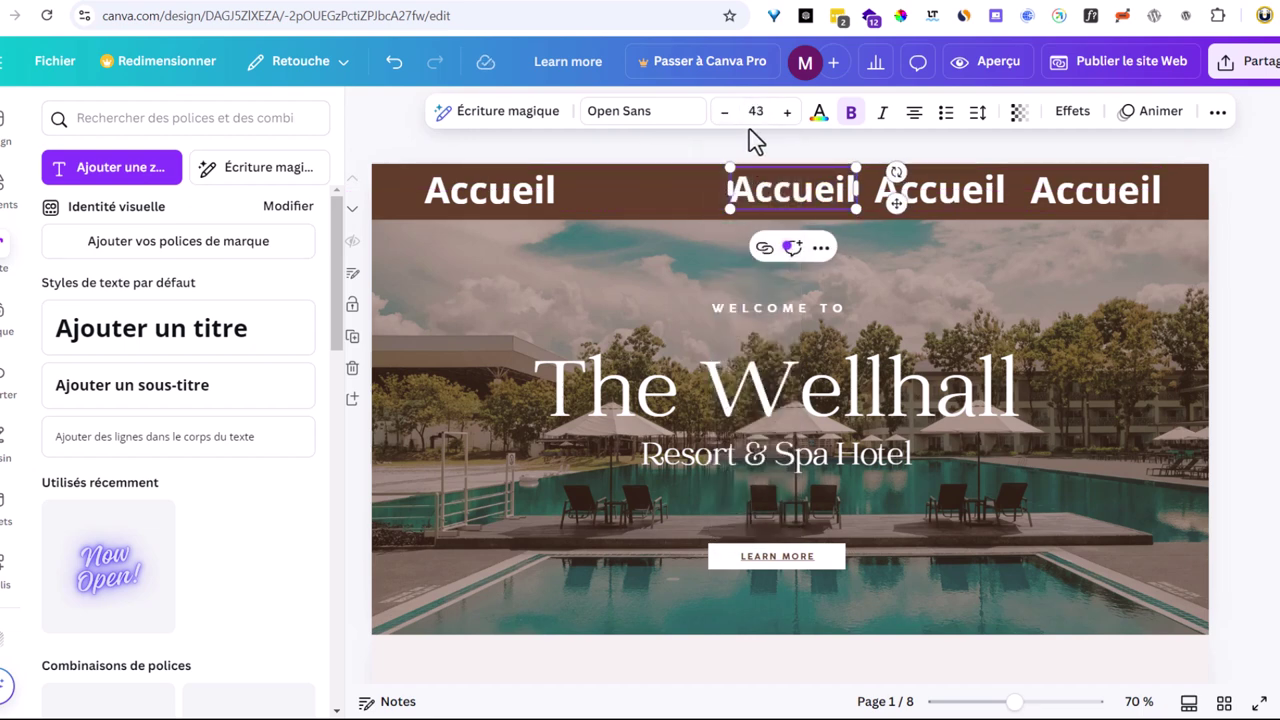
left_click(750, 114)
left_click(735, 343)
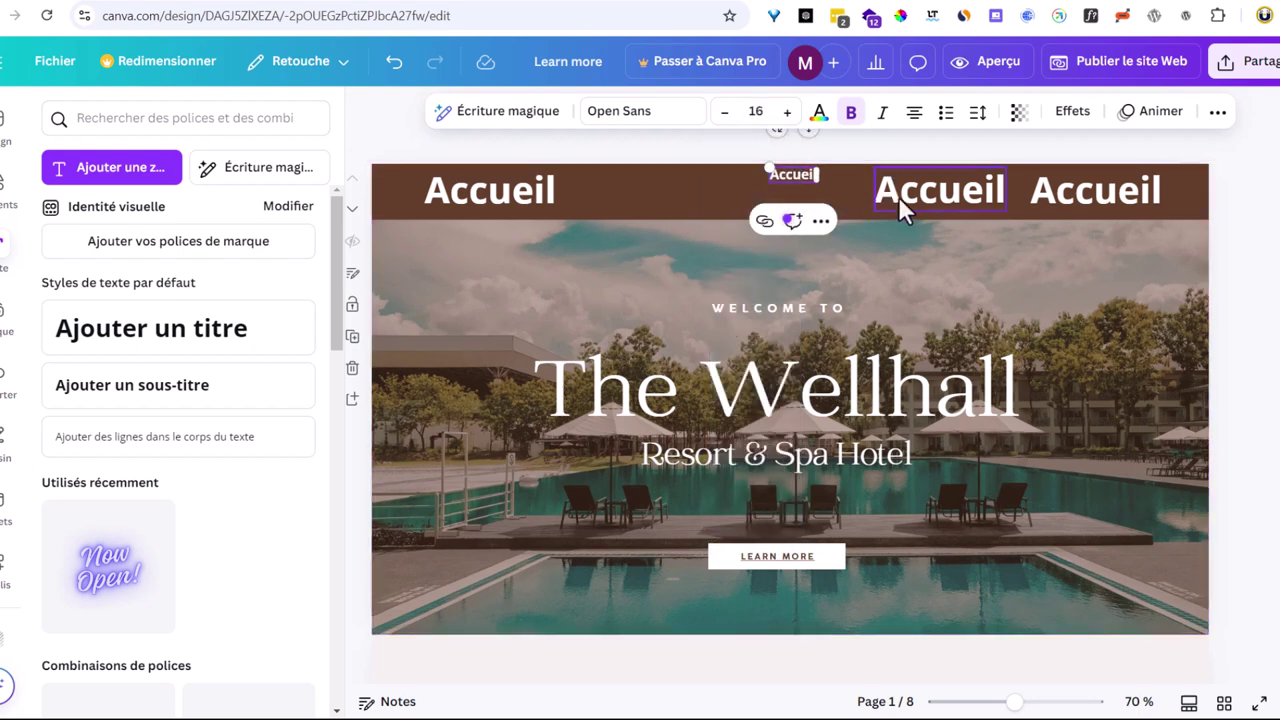
- Set the second "Accueil" label's font size to 21 and centre it vertically in the bar
left_click(756, 113)
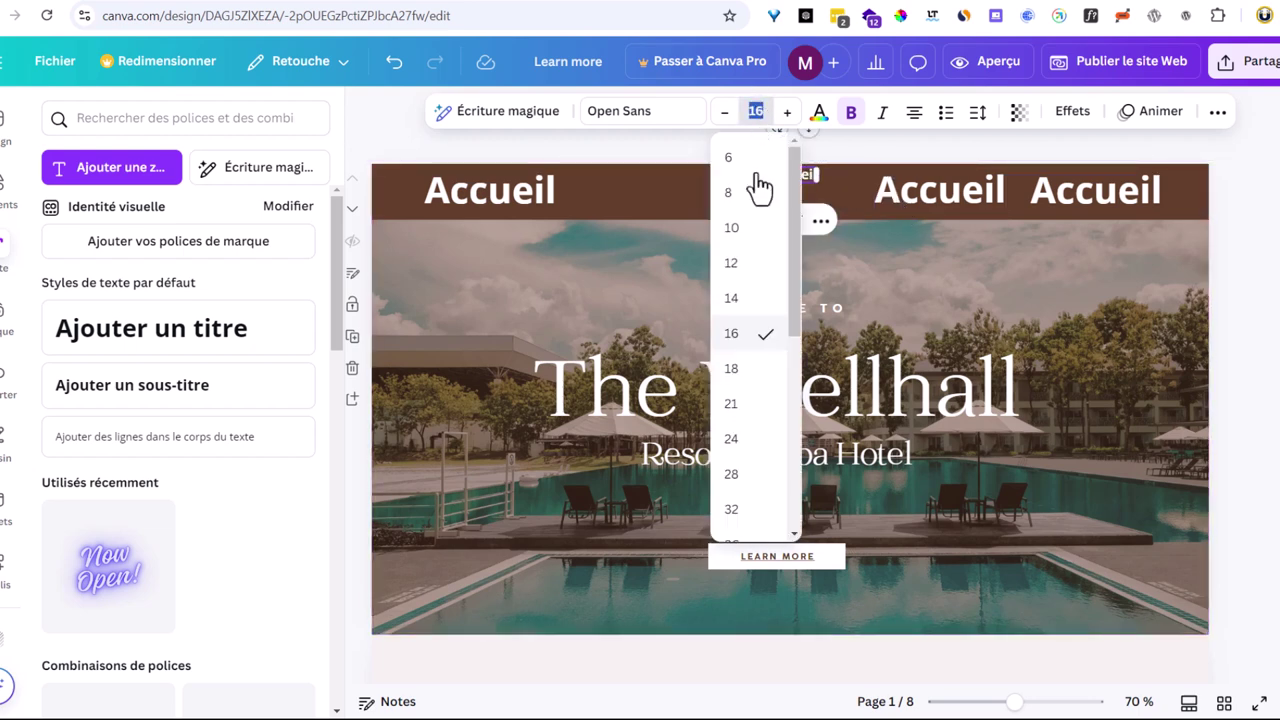
left_click(735, 404)
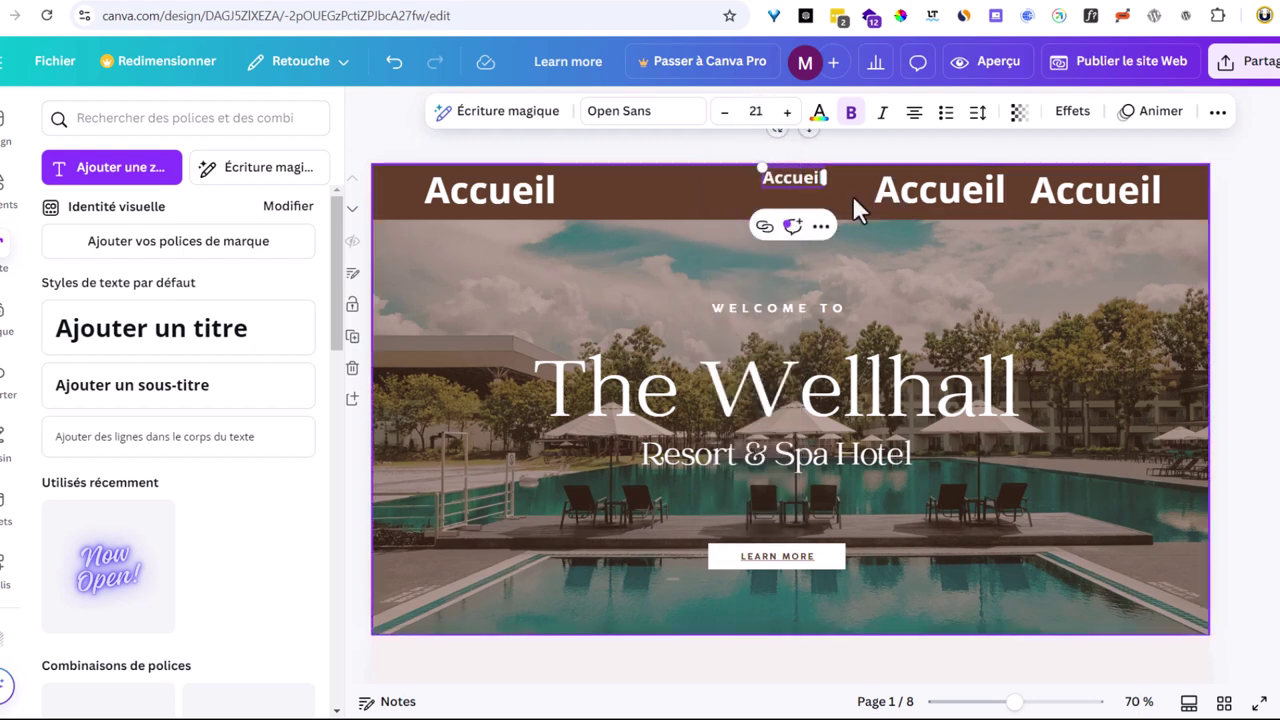
left_click(759, 191)
left_click_drag(796, 178, 846, 194)
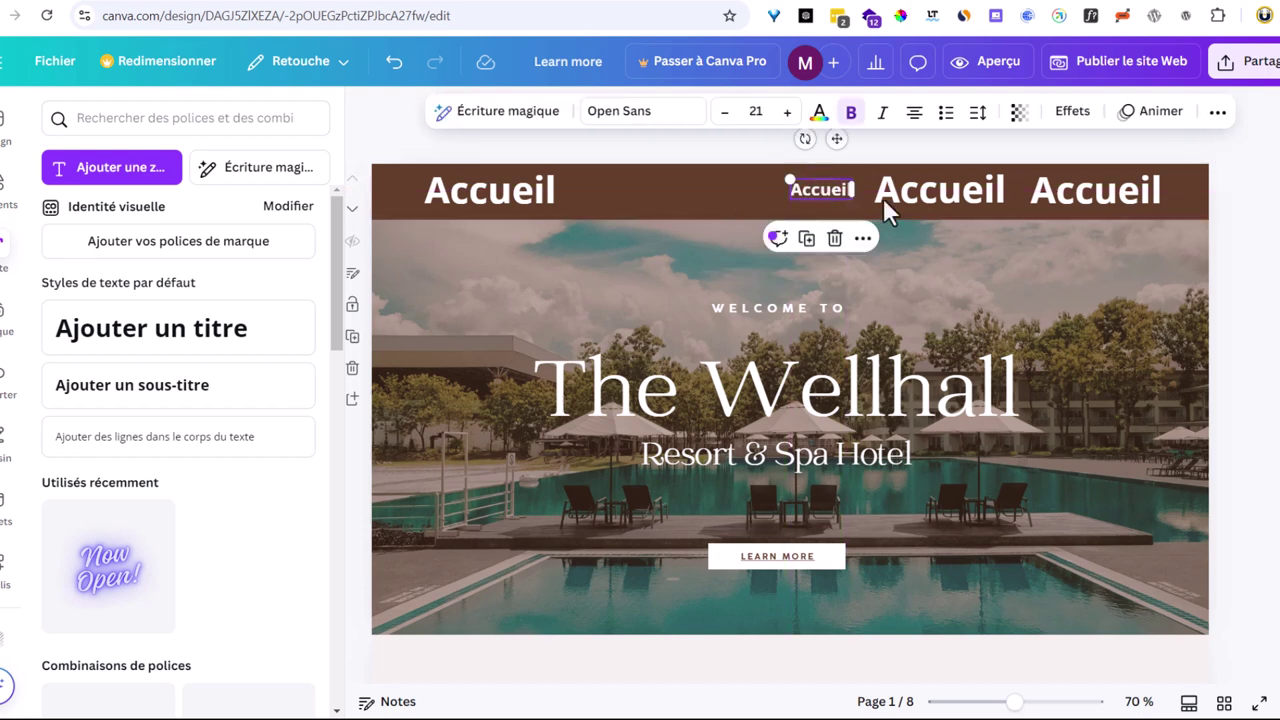
- Set the third "Accueil" label's font size to 21 and align it with the second, midway between its neighbours
left_click(933, 189)
left_click(752, 111)
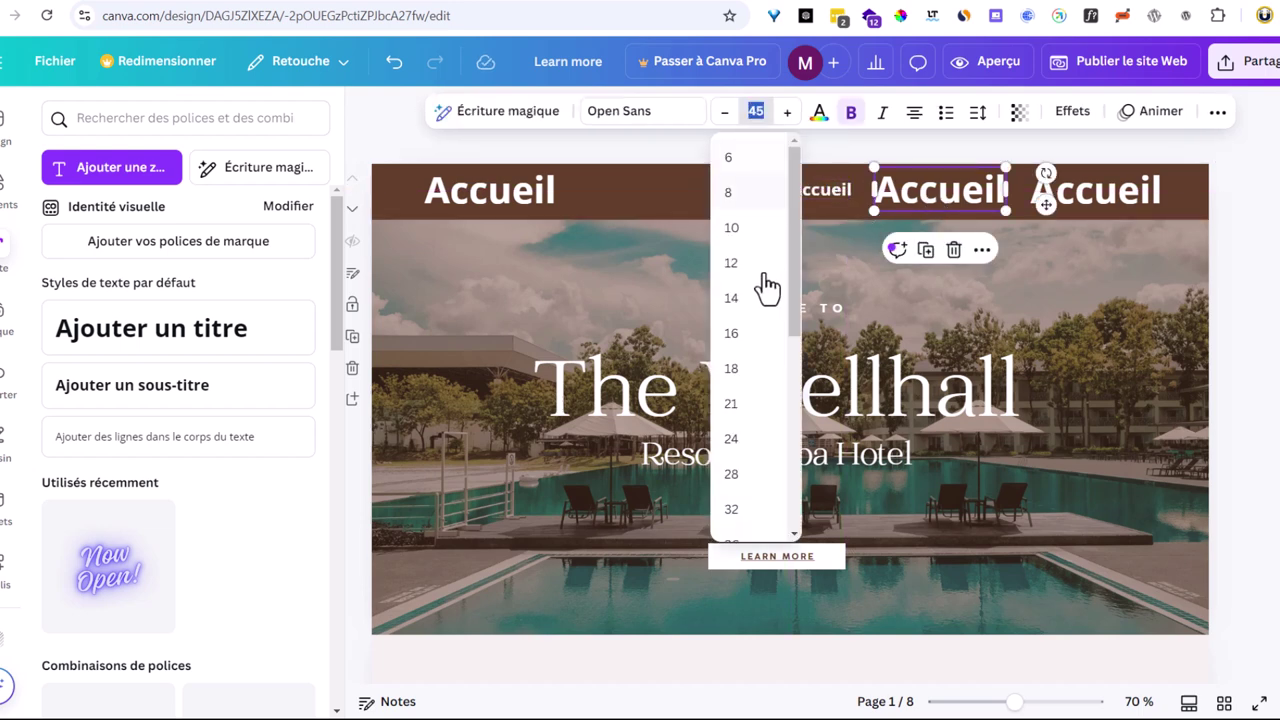
left_click(735, 404)
left_click_drag(938, 180, 941, 196)
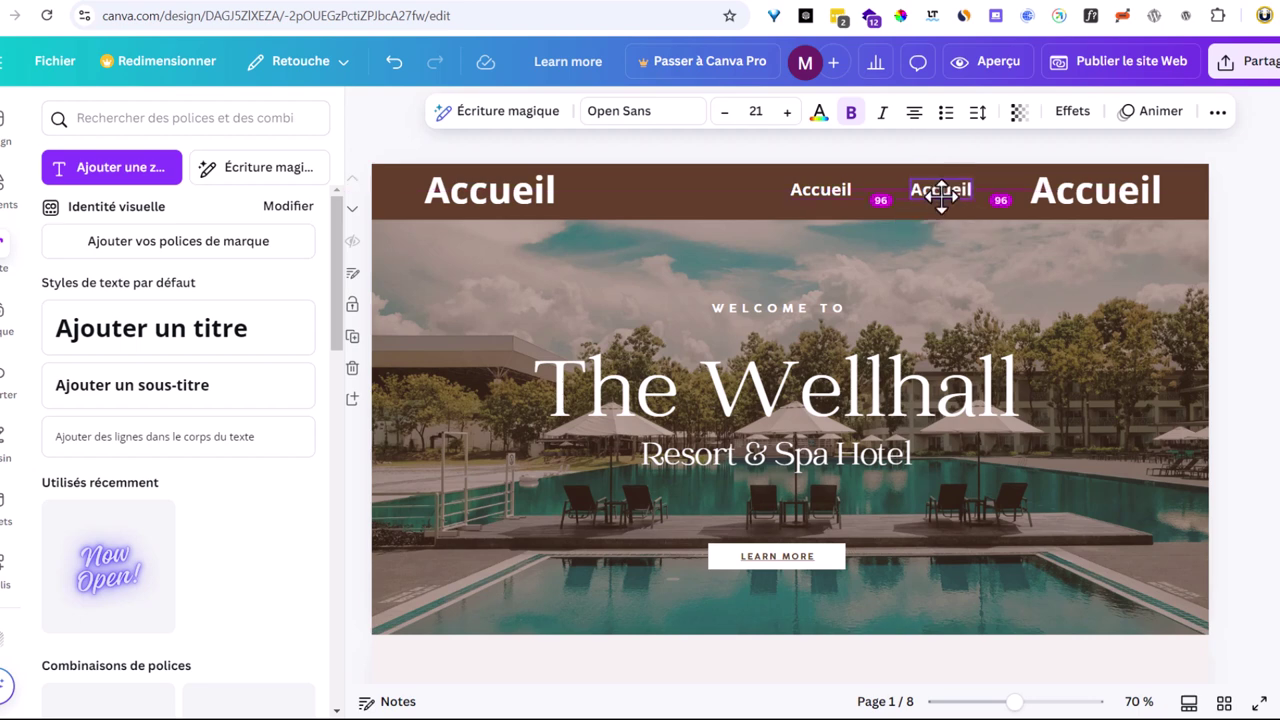
- Set the rightmost "Accueil" label's font size to 21 and align it with the other small labels
left_click(1080, 196)
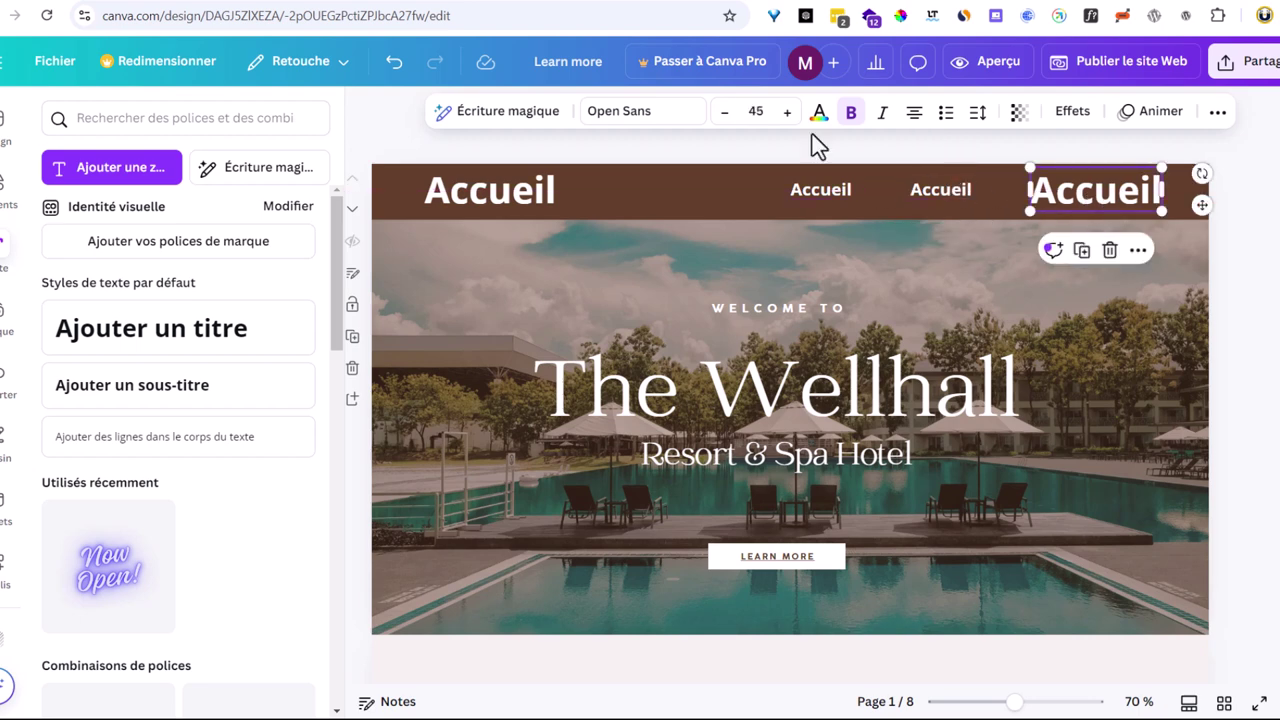
left_click(752, 111)
left_click(751, 406)
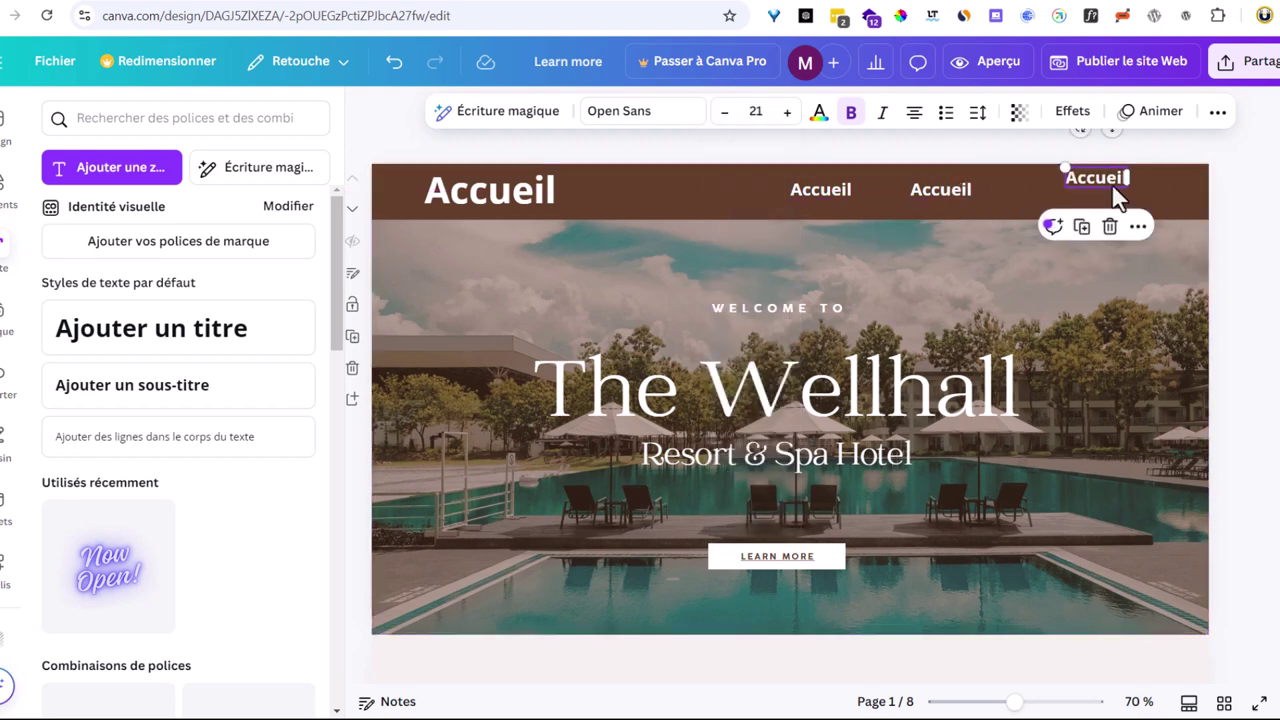
left_click_drag(1095, 178, 1088, 190)
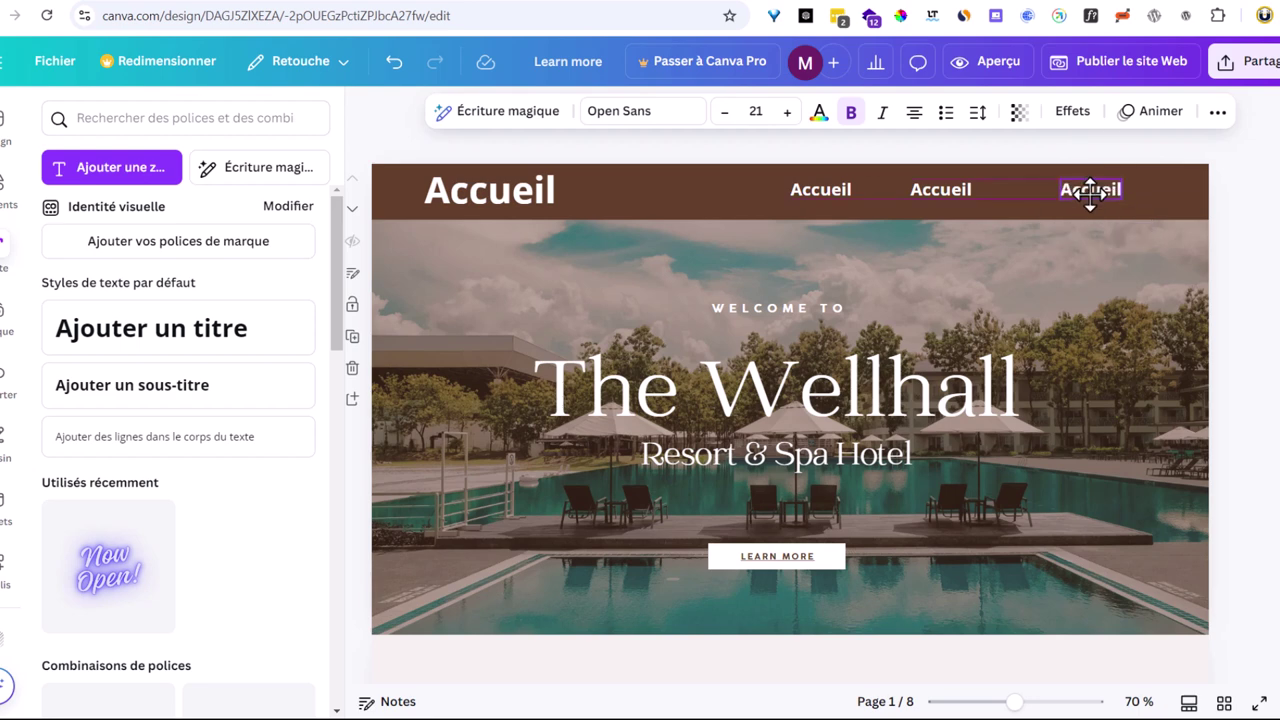
- Change the first two small "Accueil" labels in the header bar to "A propos" and "contact"
double_click(812, 192)
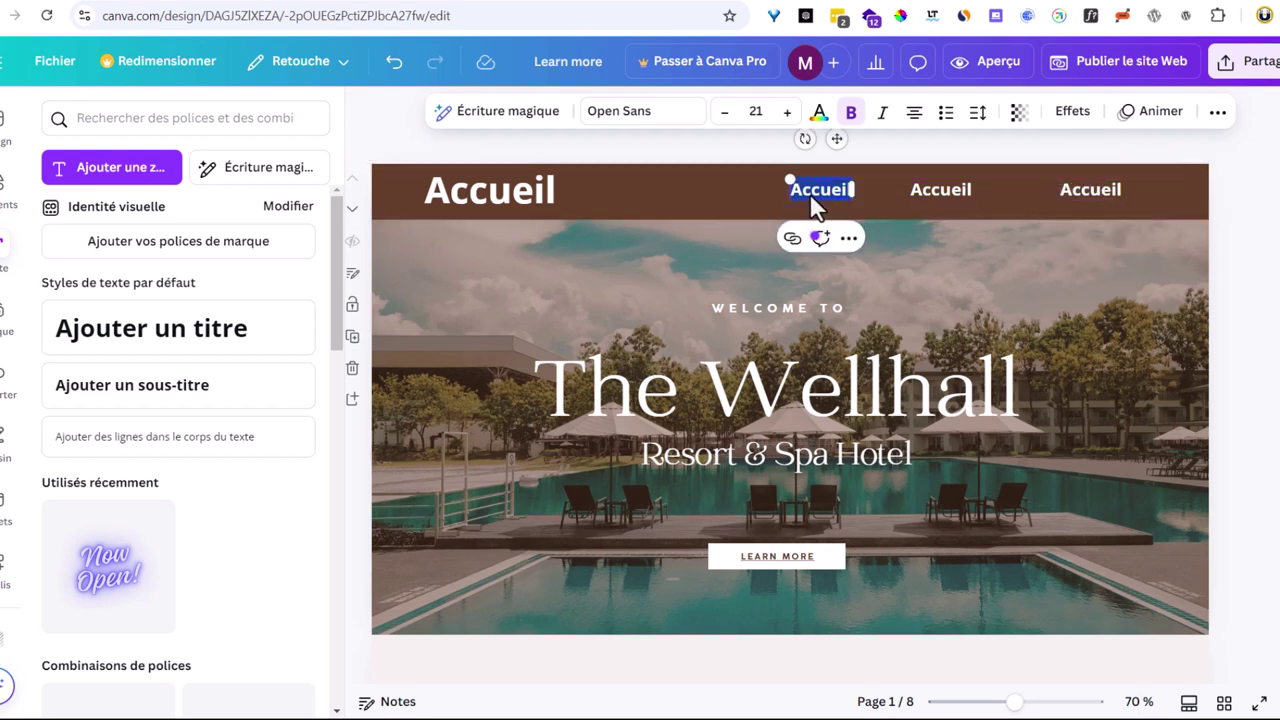
type("about")
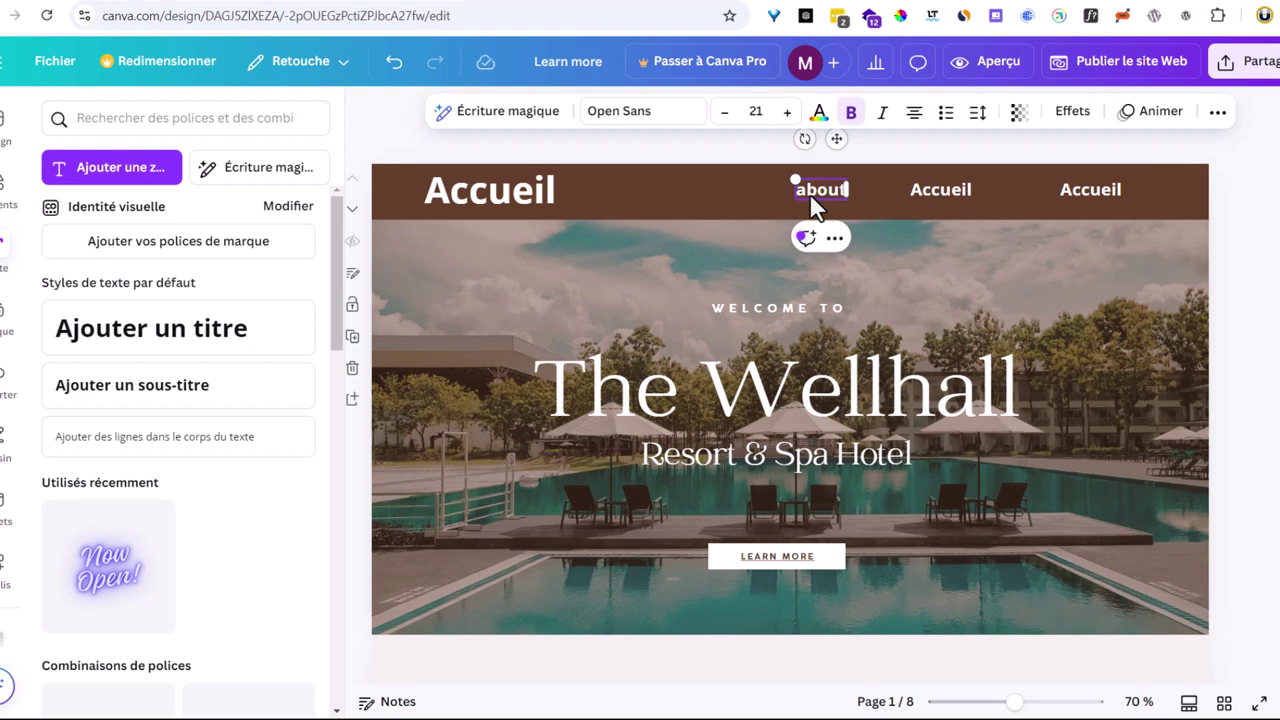
key("BackSpace")
type("A propos")
double_click(940, 192)
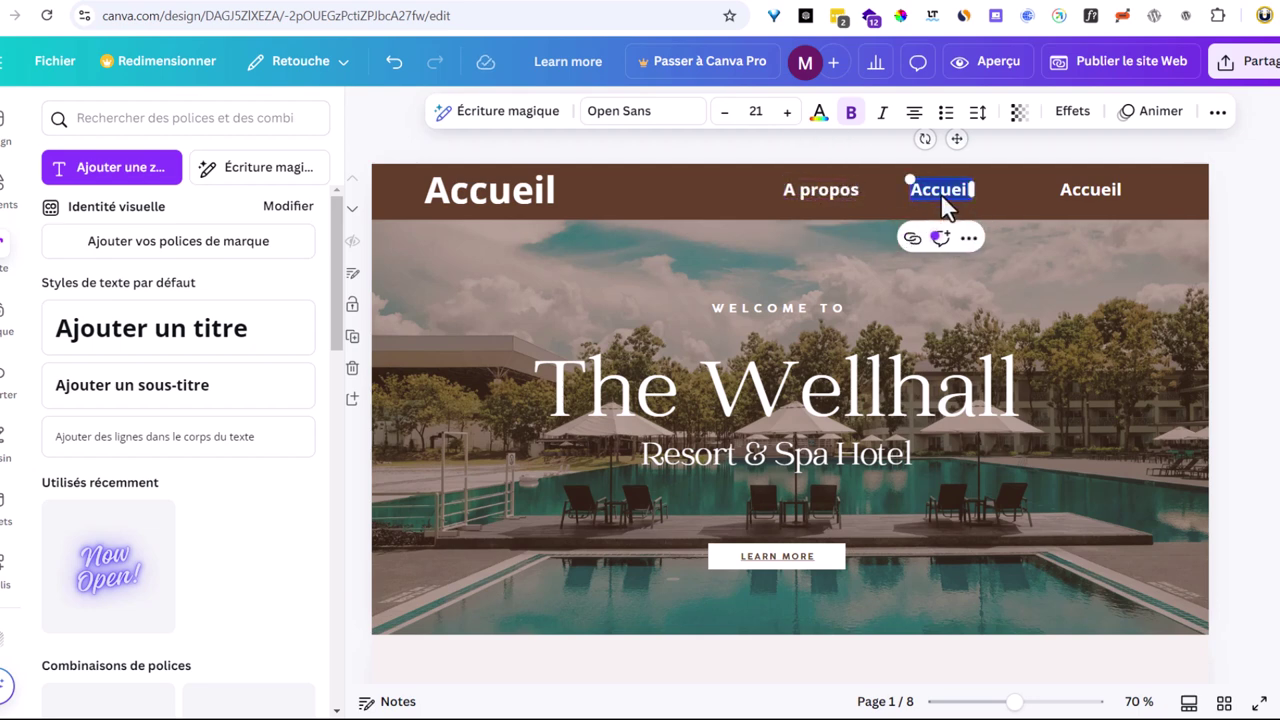
type("contact")
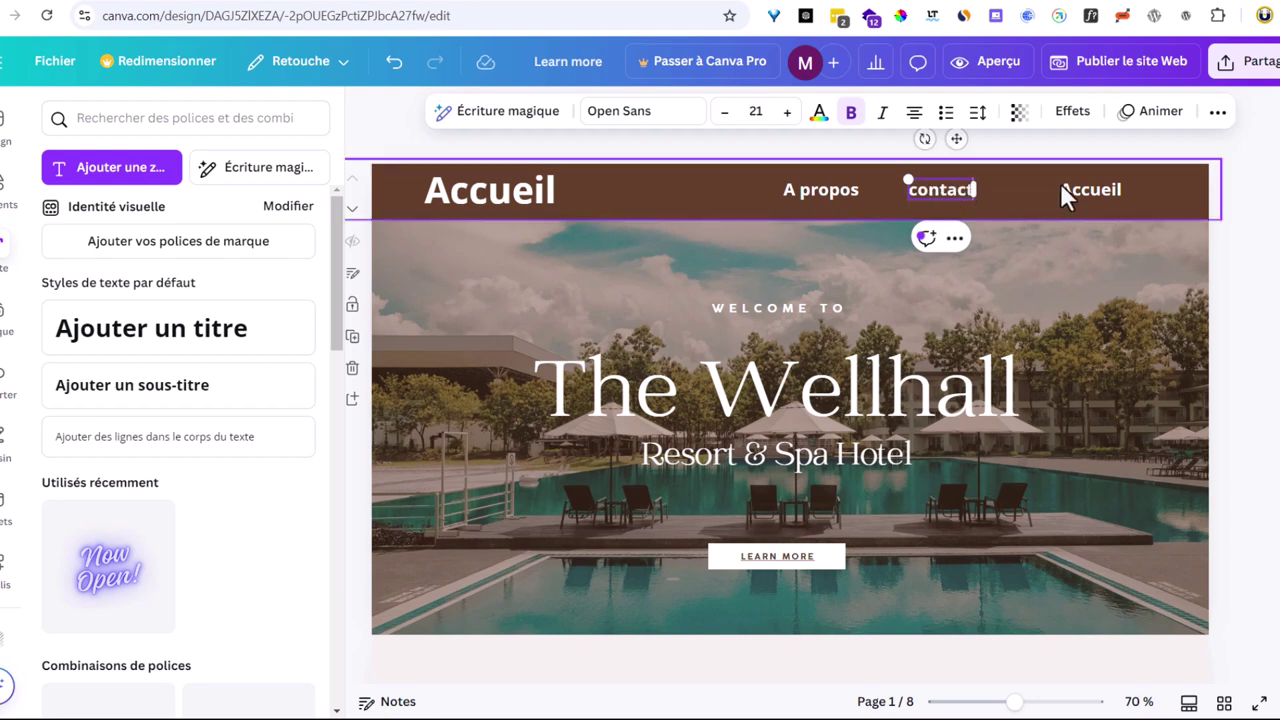
- Change the rightmost "Accueil" label to "blog" and move it closer to the "contact" label
left_click(1063, 190)
double_click(1088, 192)
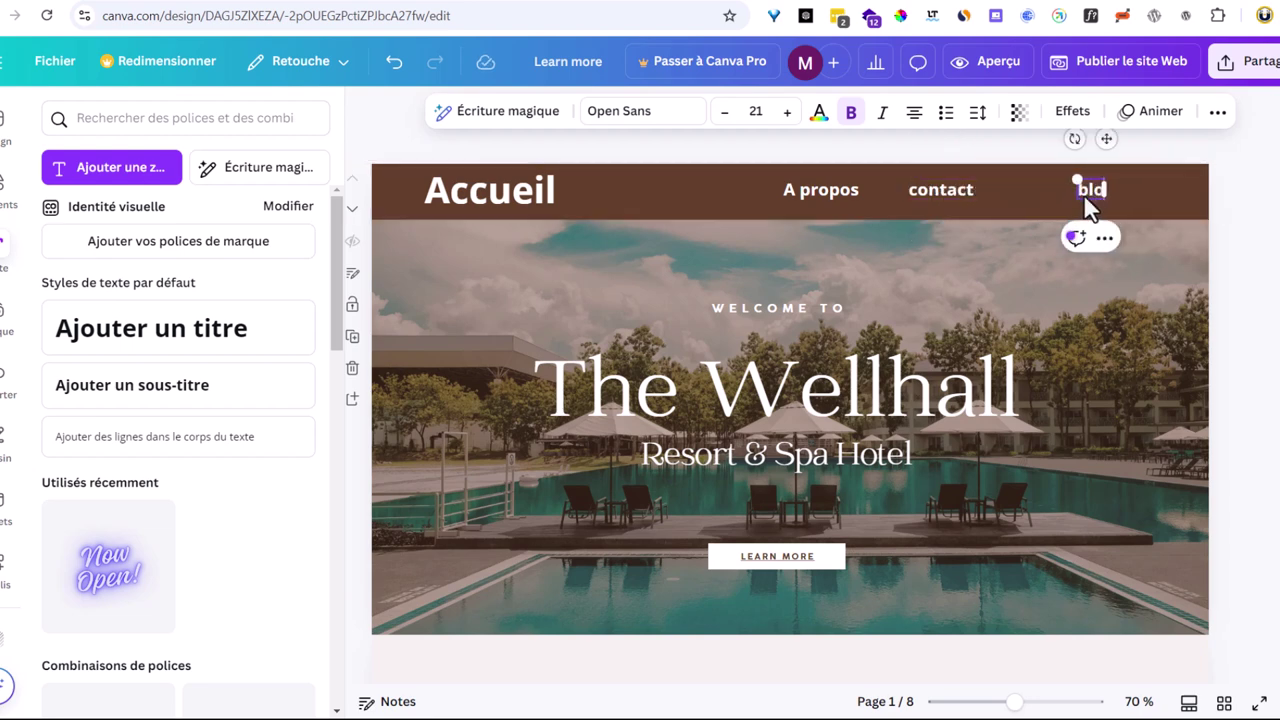
left_click(1052, 195)
left_click(1084, 186)
left_click_drag(1084, 186, 1039, 190)
double_click(1040, 190)
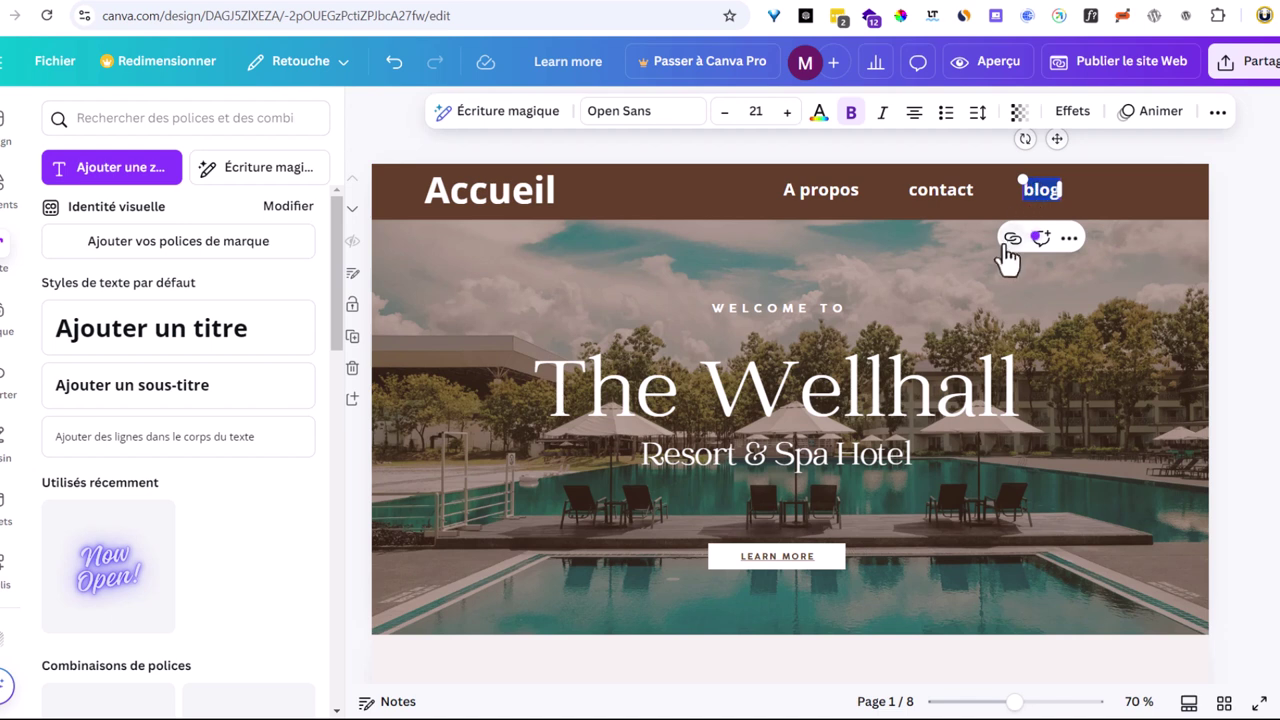
left_click(1013, 239)
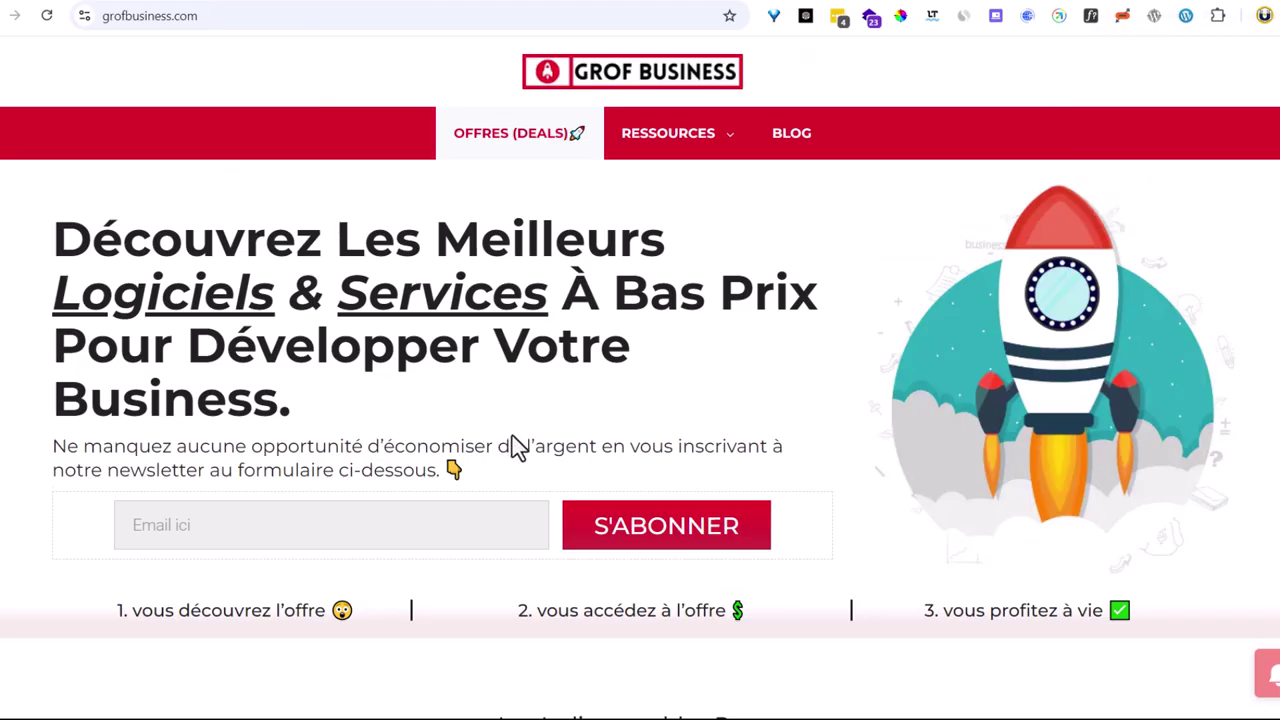
scroll(523, 449, "down", 10)
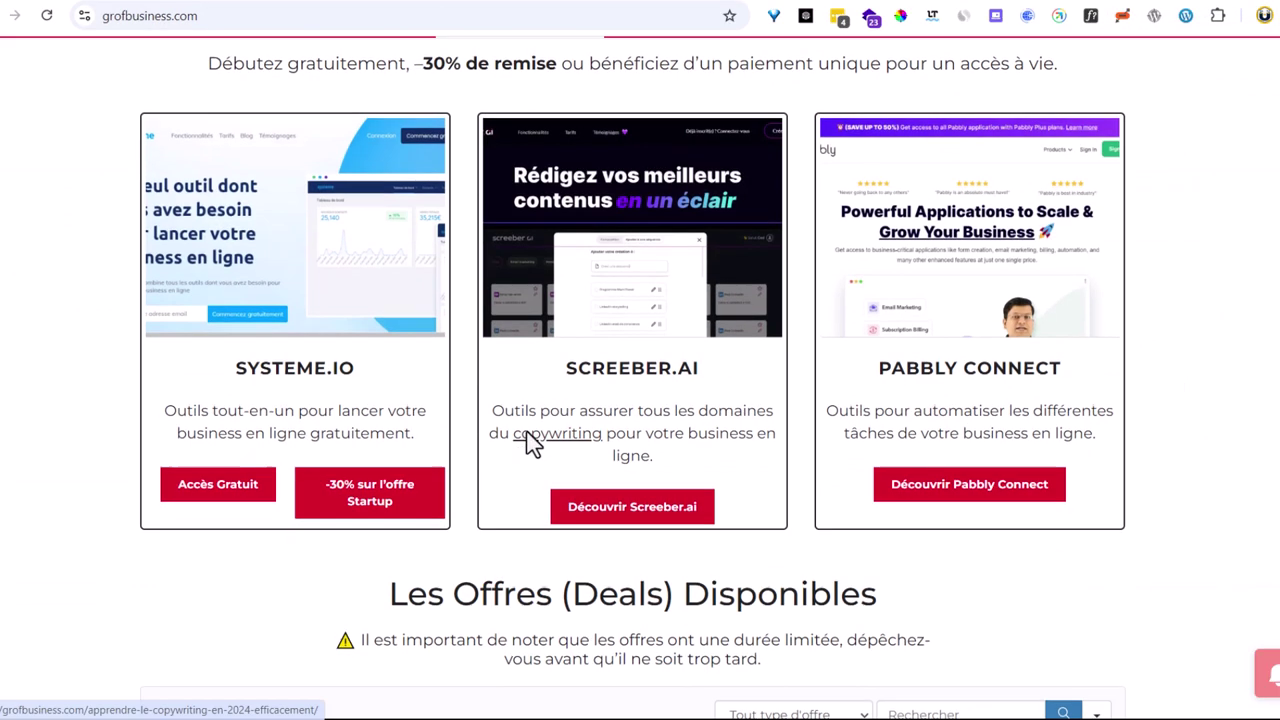
scroll(523, 449, "up", 9)
left_click(549, 16)
key("ctrl+c")
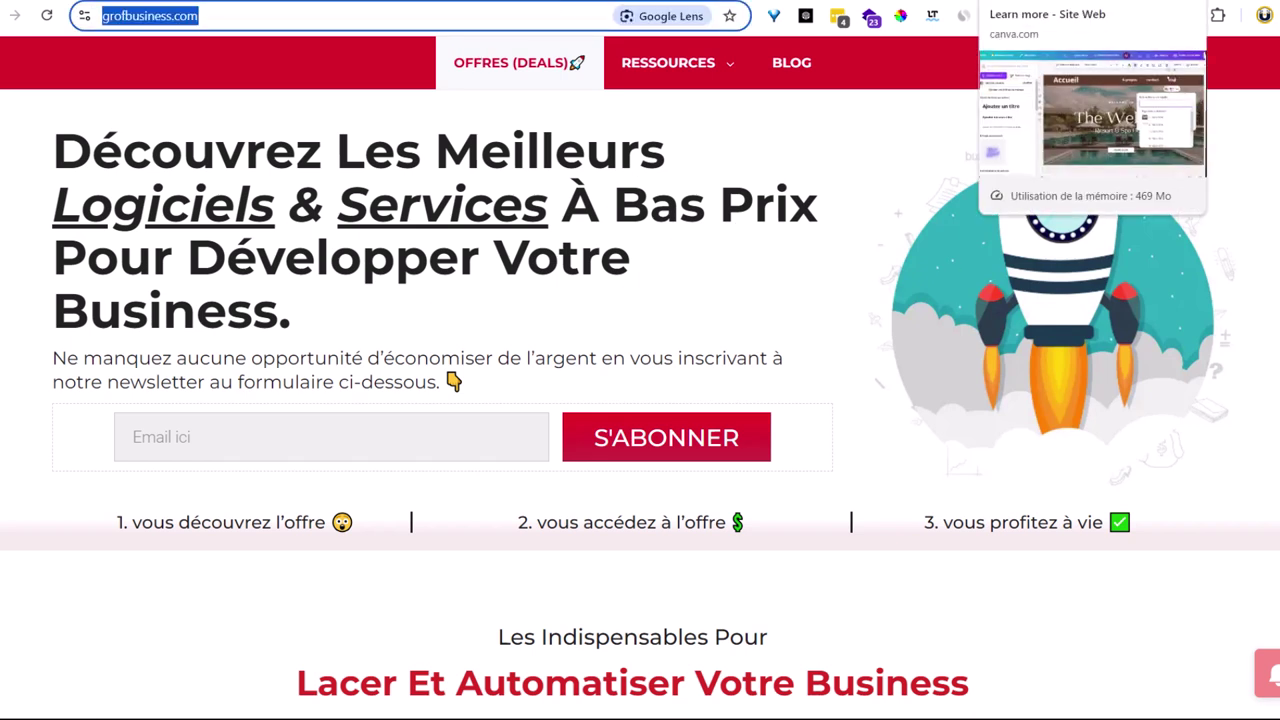
left_click(1050, 3)
left_click(934, 316)
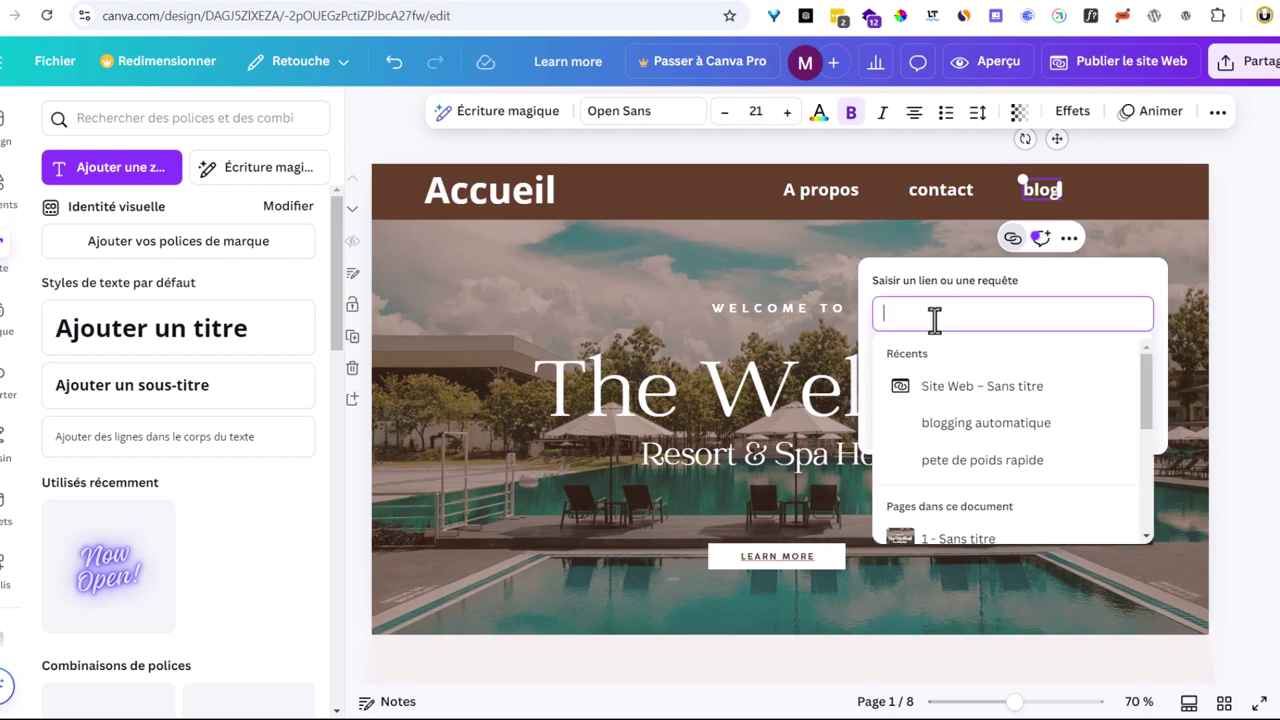
key("ctrl+v")
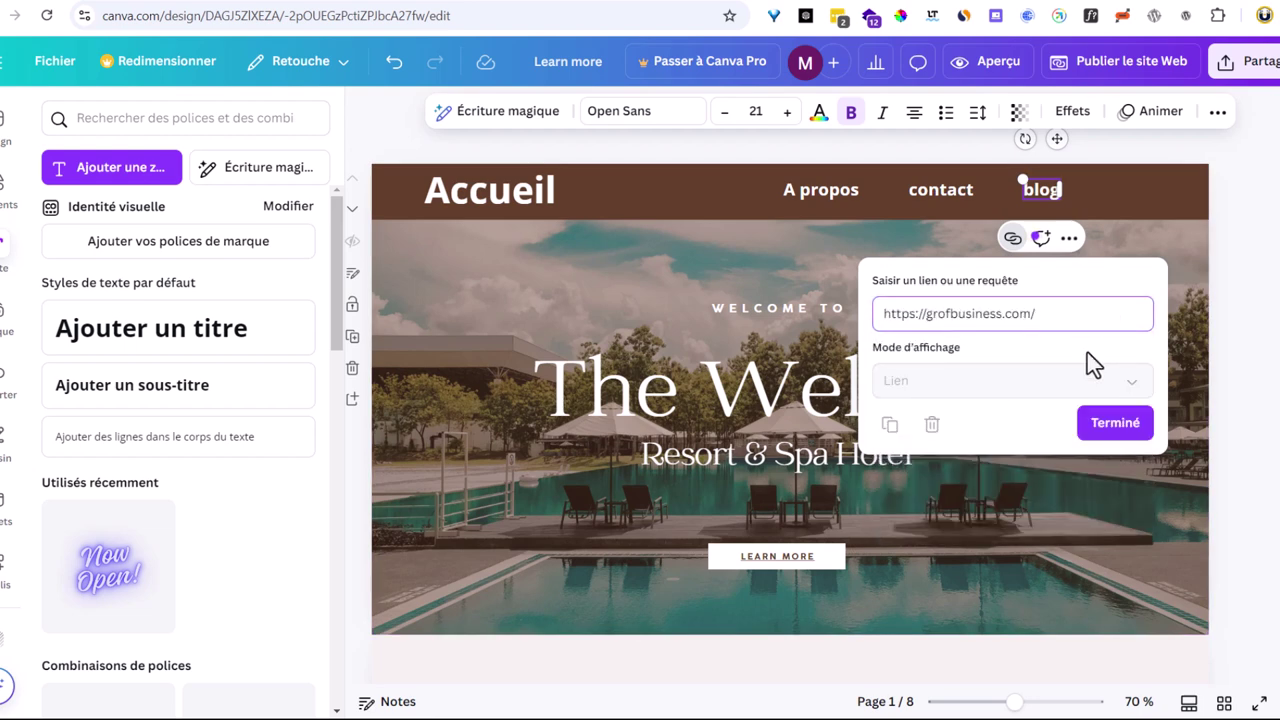
left_click(1112, 489)
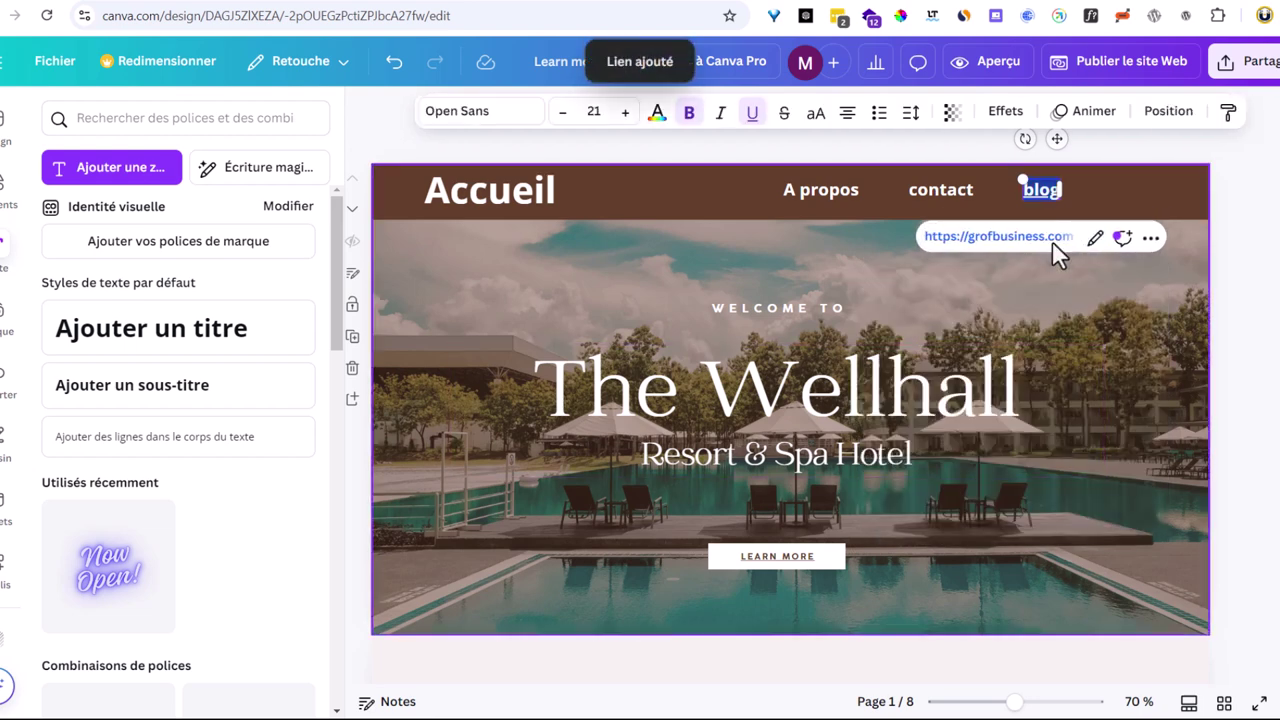
left_click(937, 190)
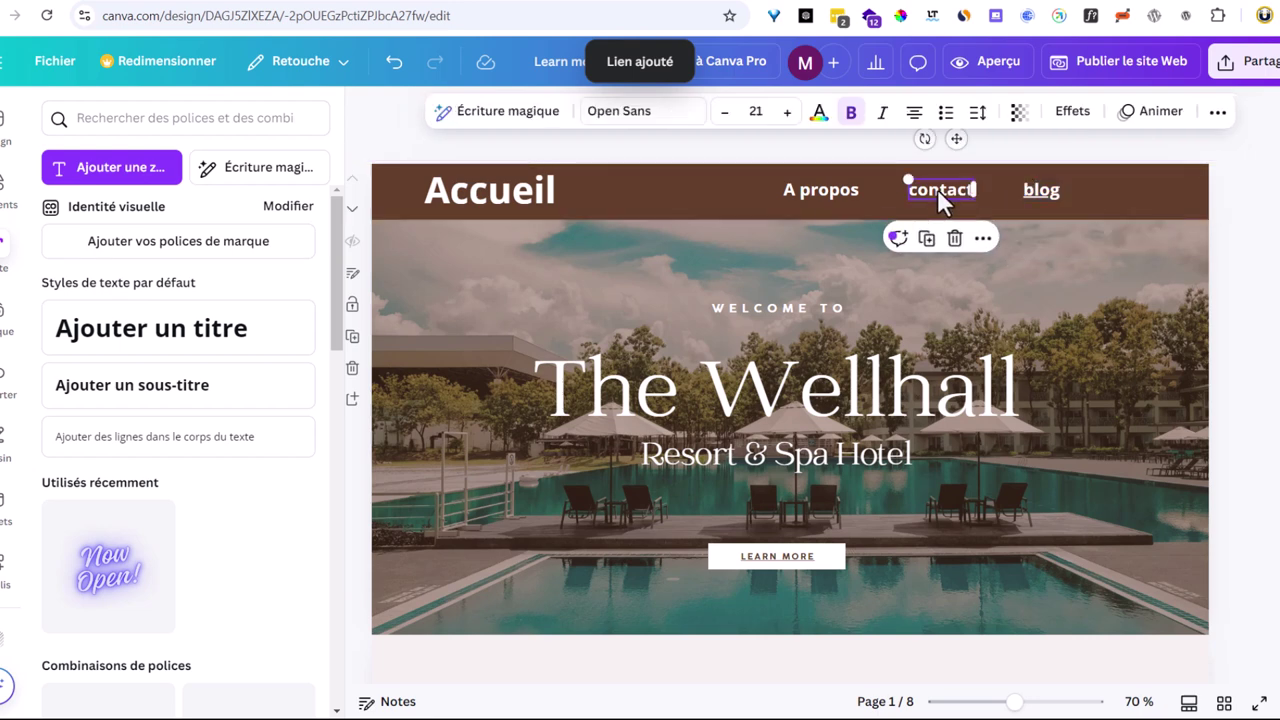
double_click(937, 190)
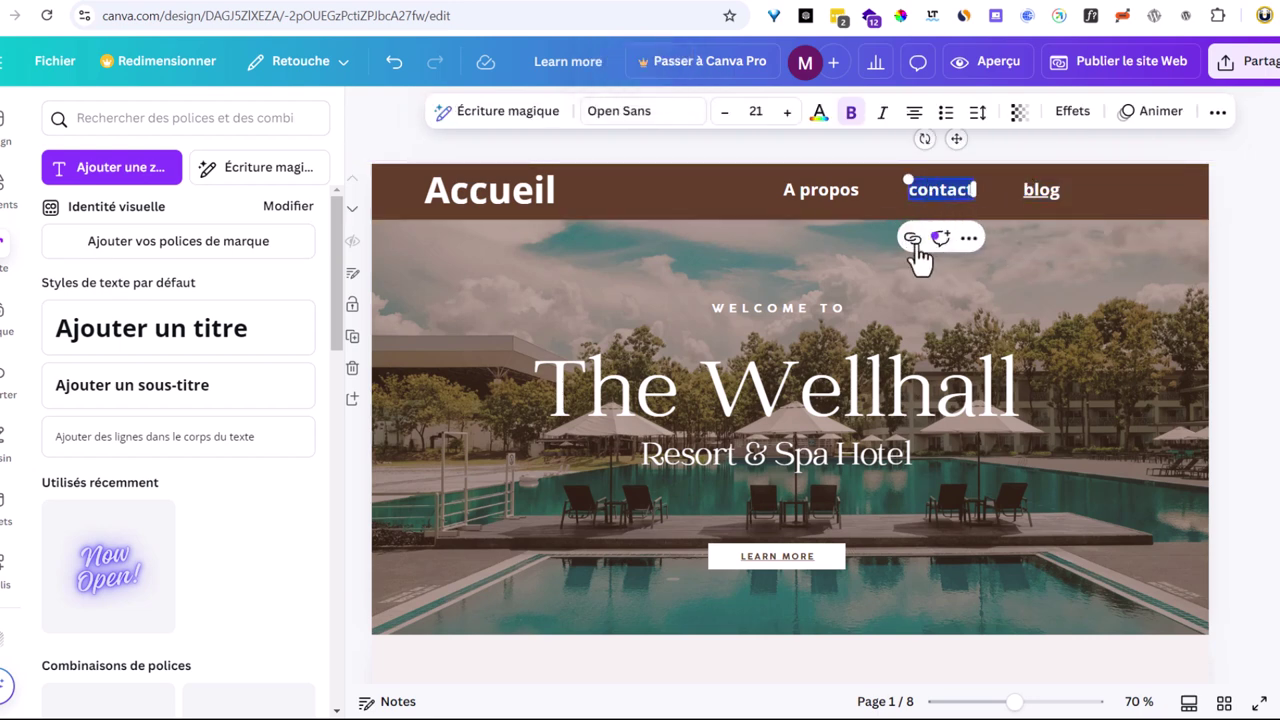
left_click(909, 240)
left_click(872, 308)
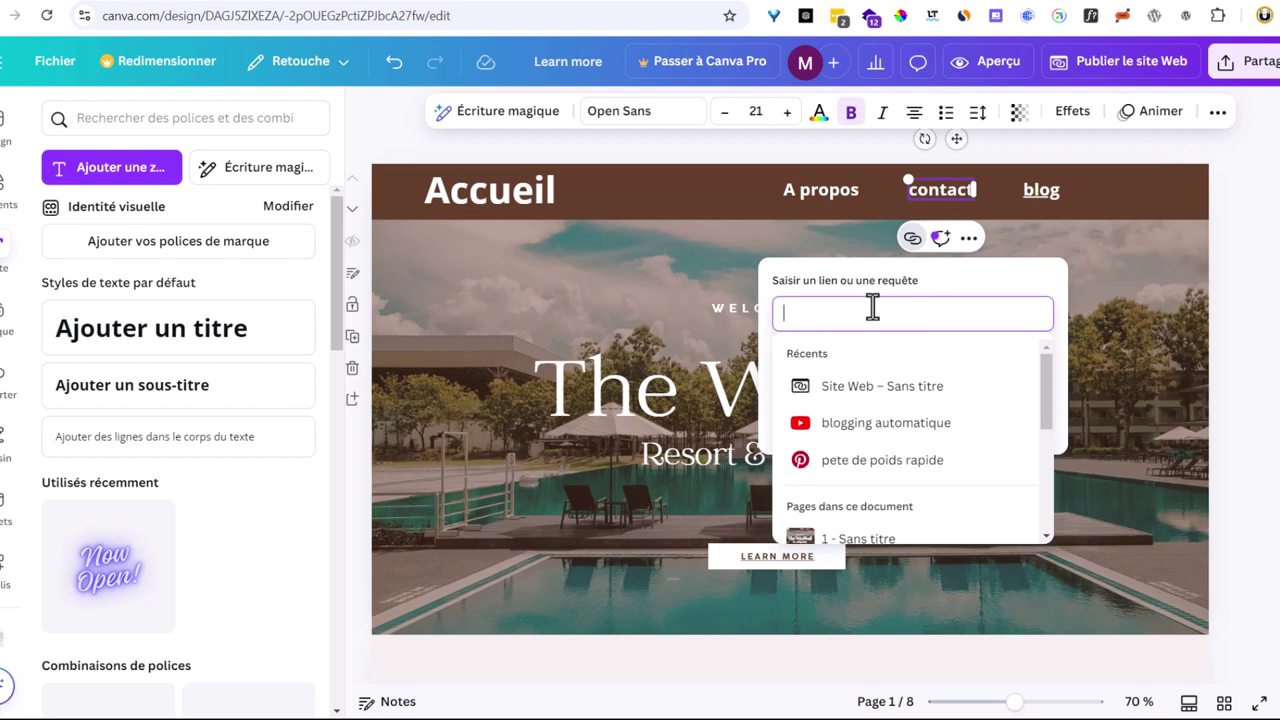
type("https://grofbusiness.com/")
left_click(1003, 428)
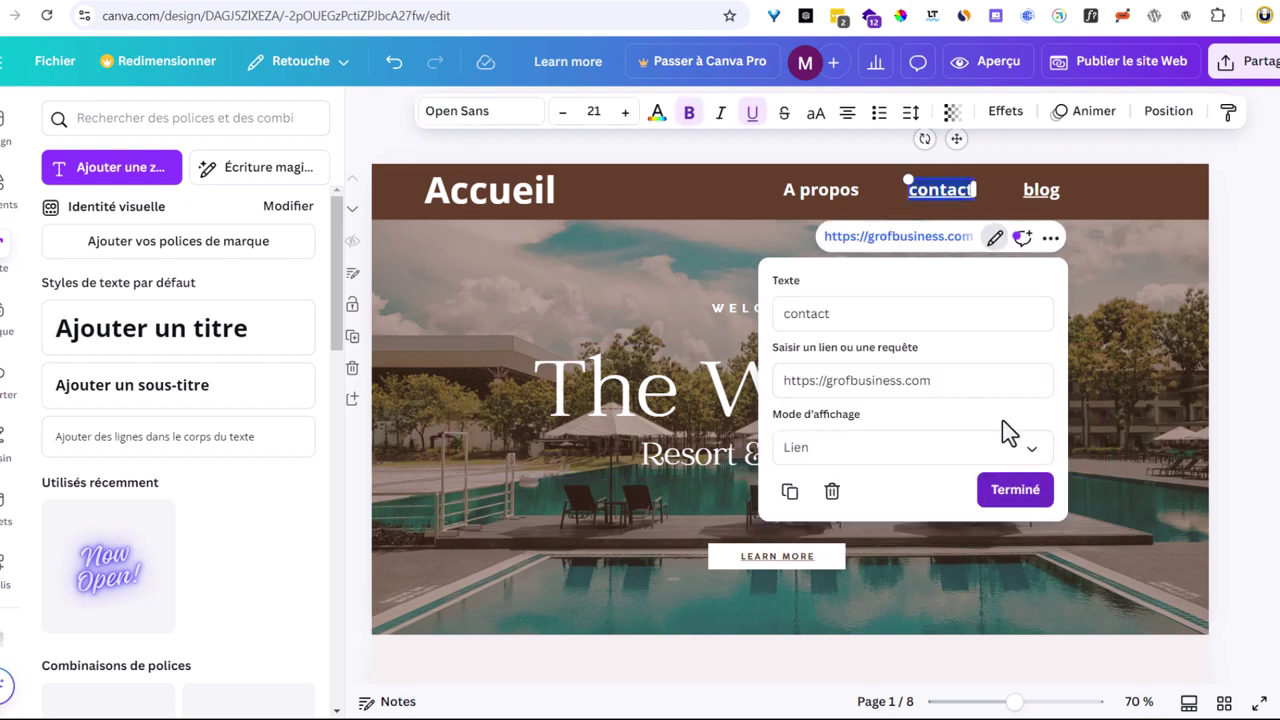
left_click(1161, 283)
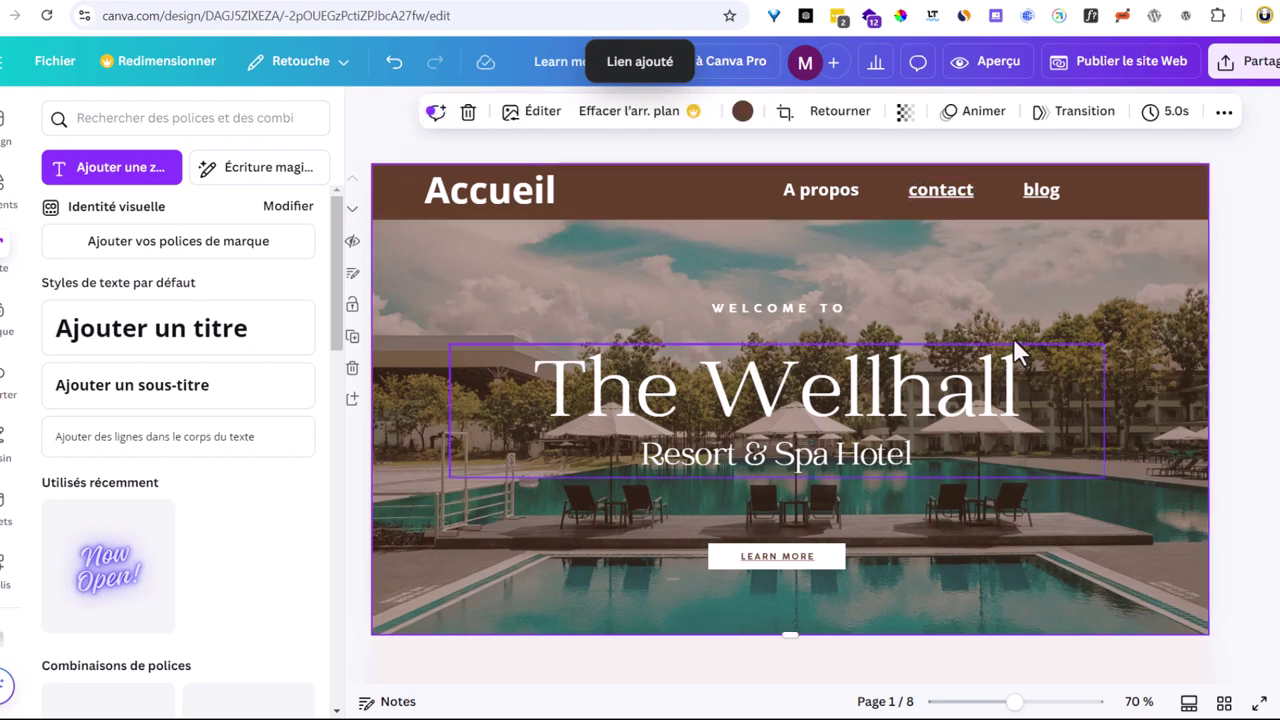
scroll(1163, 414, "down", 7)
scroll(1163, 414, "up", 7)
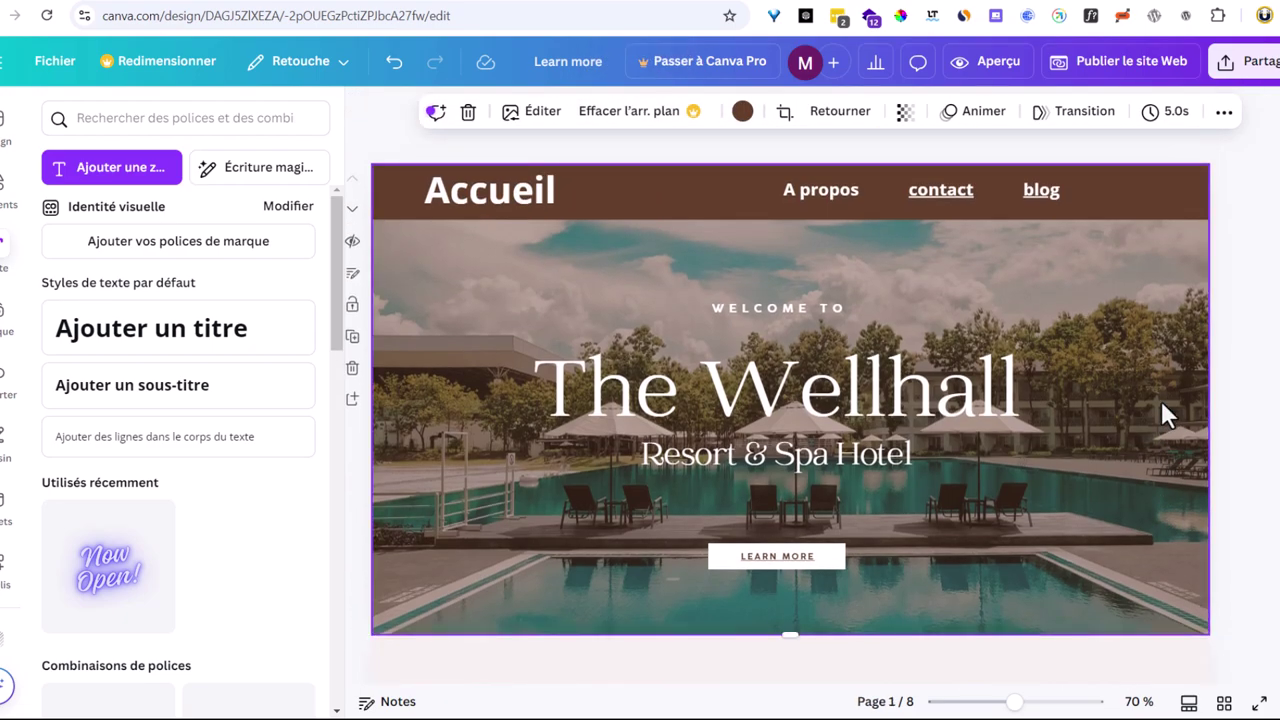
- Correct the "A propos" label in the header bar to "À propos"
left_click(800, 192)
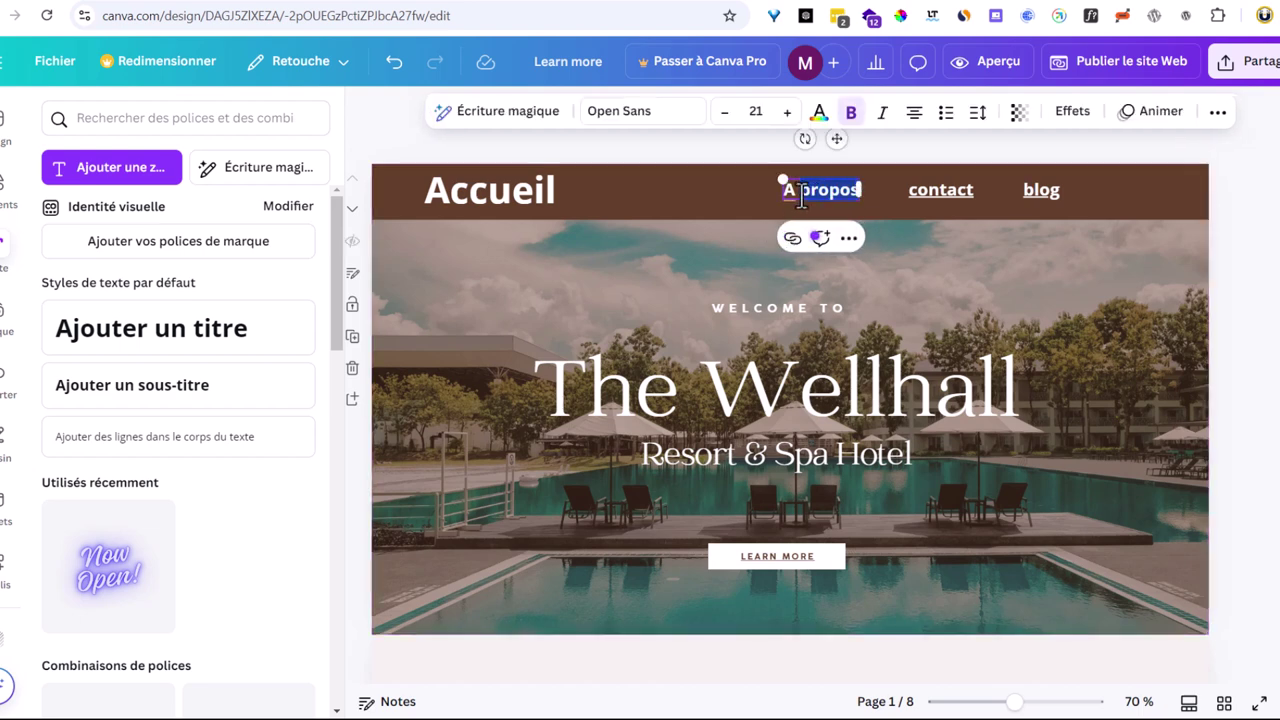
left_click(790, 195)
scroll(934, 416, "down", 3)
scroll(934, 414, "up", 3)
scroll(910, 320, "down", 10)
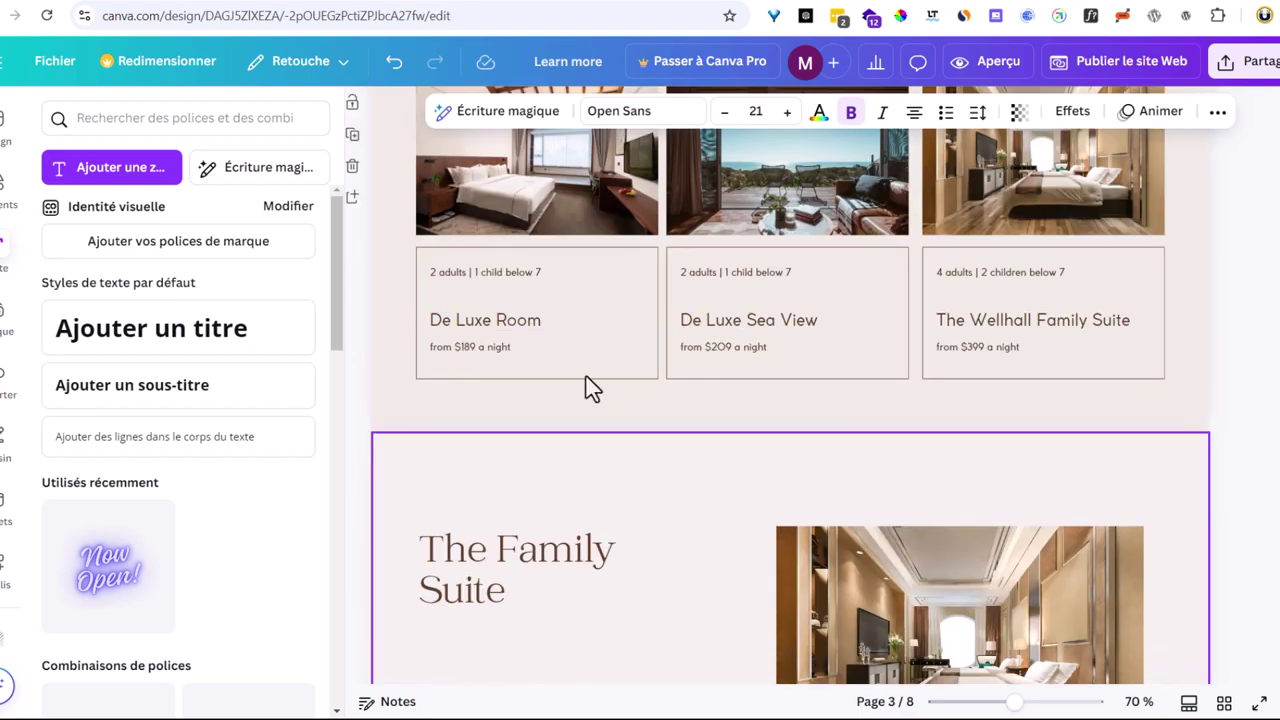
scroll(731, 374, "up", 10)
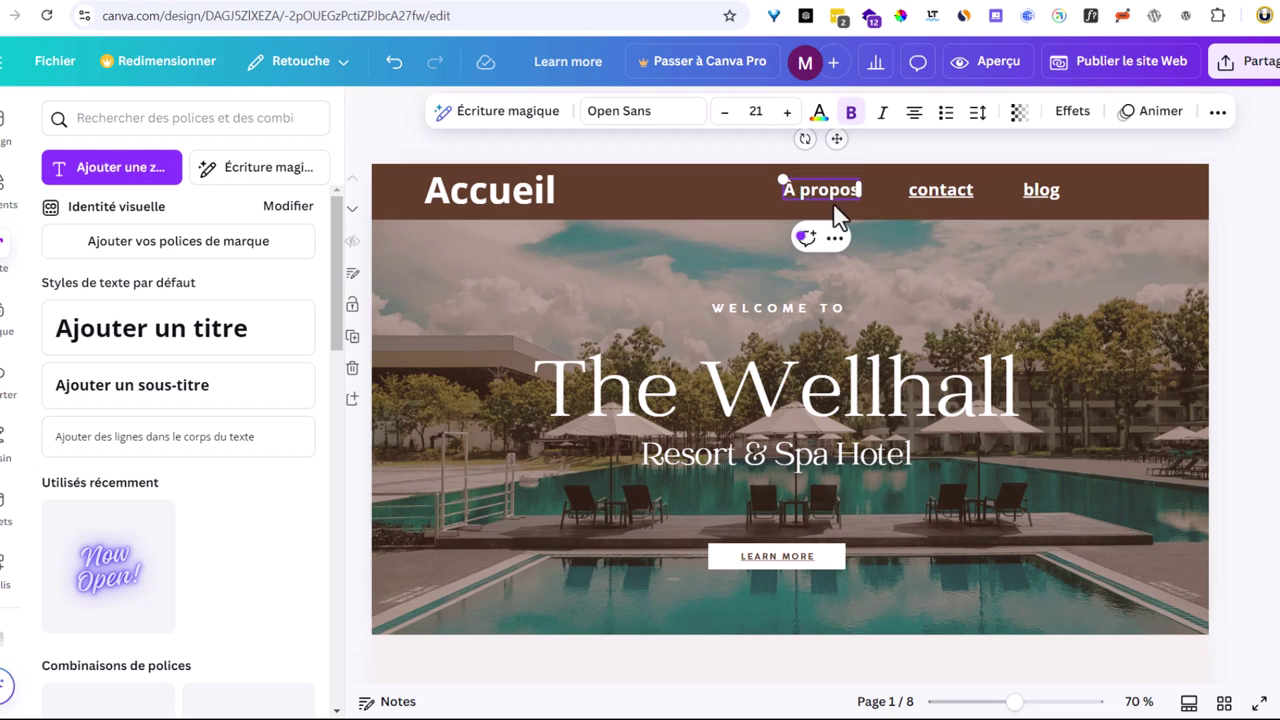
- Link the whole "À propos" label to page 5 of this document ("5 - Sans titre")
left_click(802, 193)
double_click(790, 193)
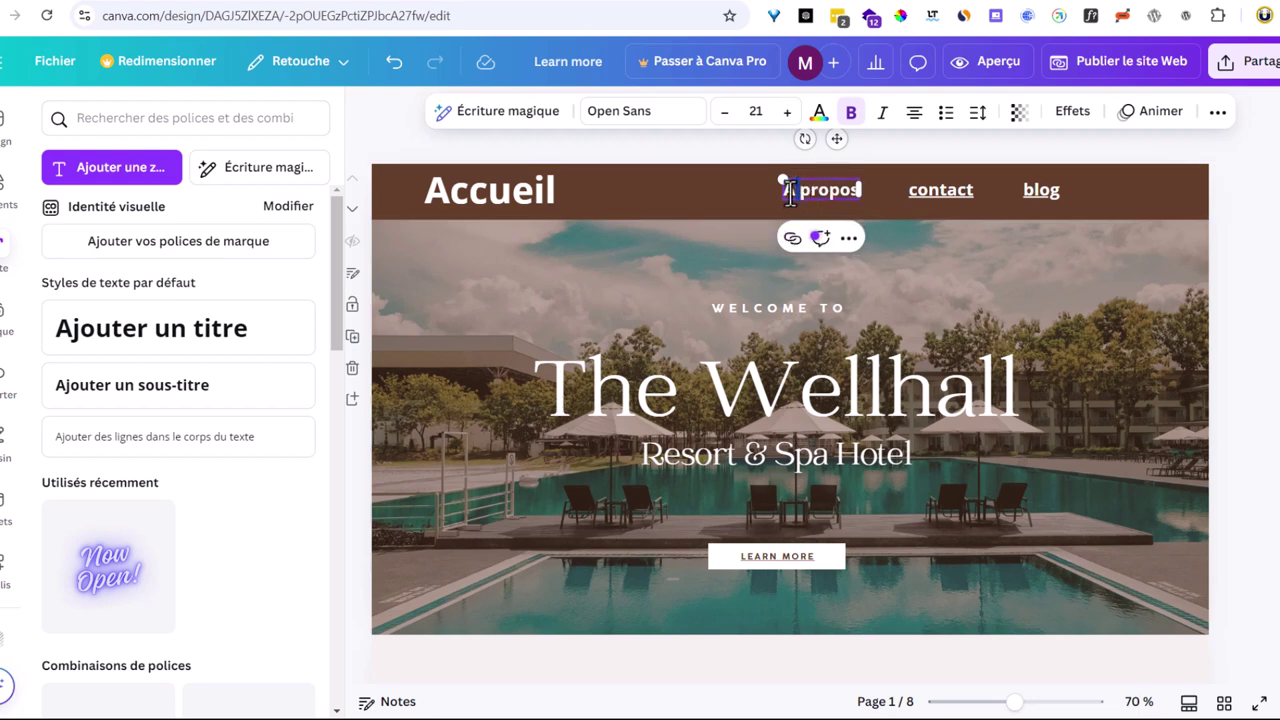
left_click(790, 193)
left_click_drag(790, 193, 815, 230)
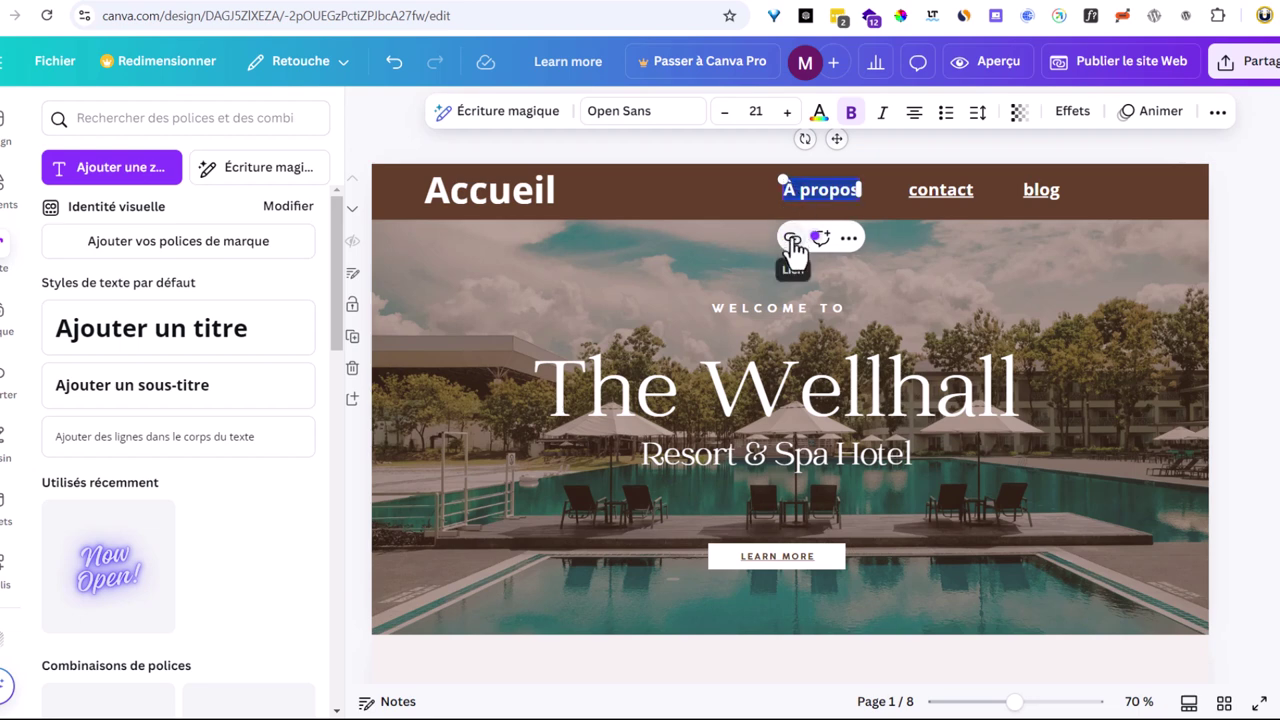
left_click(792, 240)
scroll(785, 455, "up", 2)
scroll(770, 490, "up", 2)
scroll(757, 514, "down", 5)
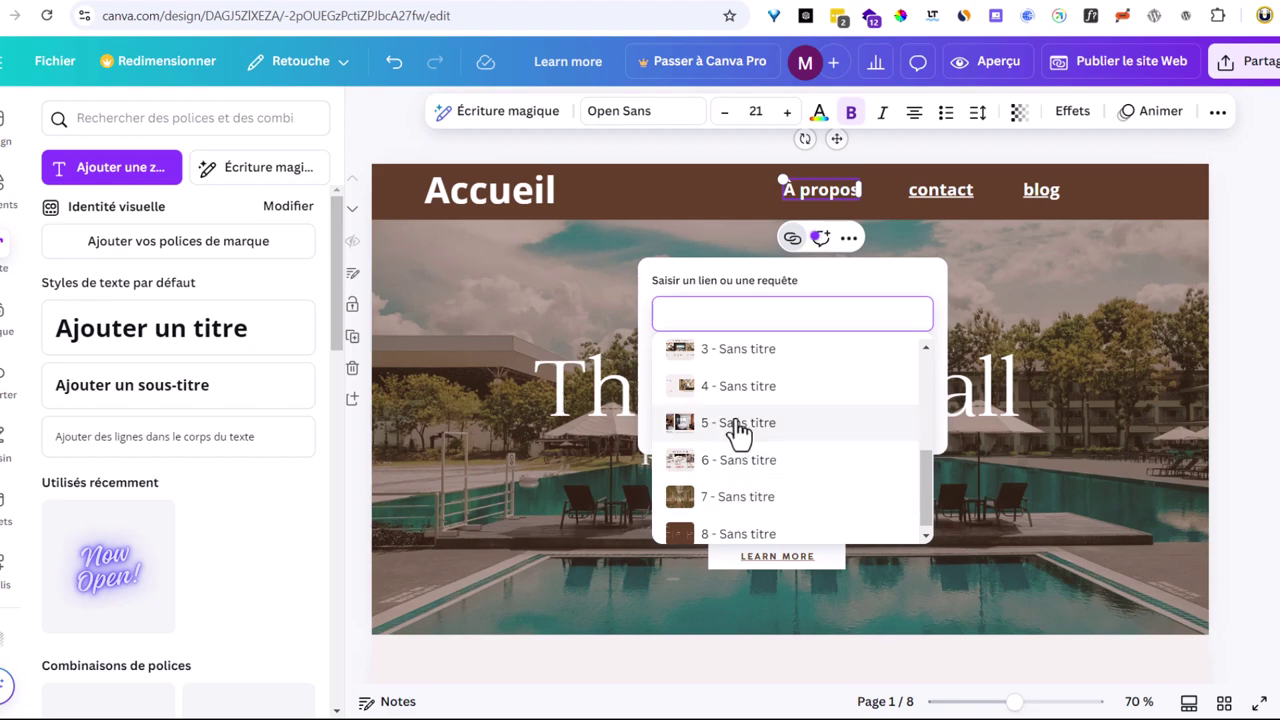
left_click(738, 423)
left_click(786, 207)
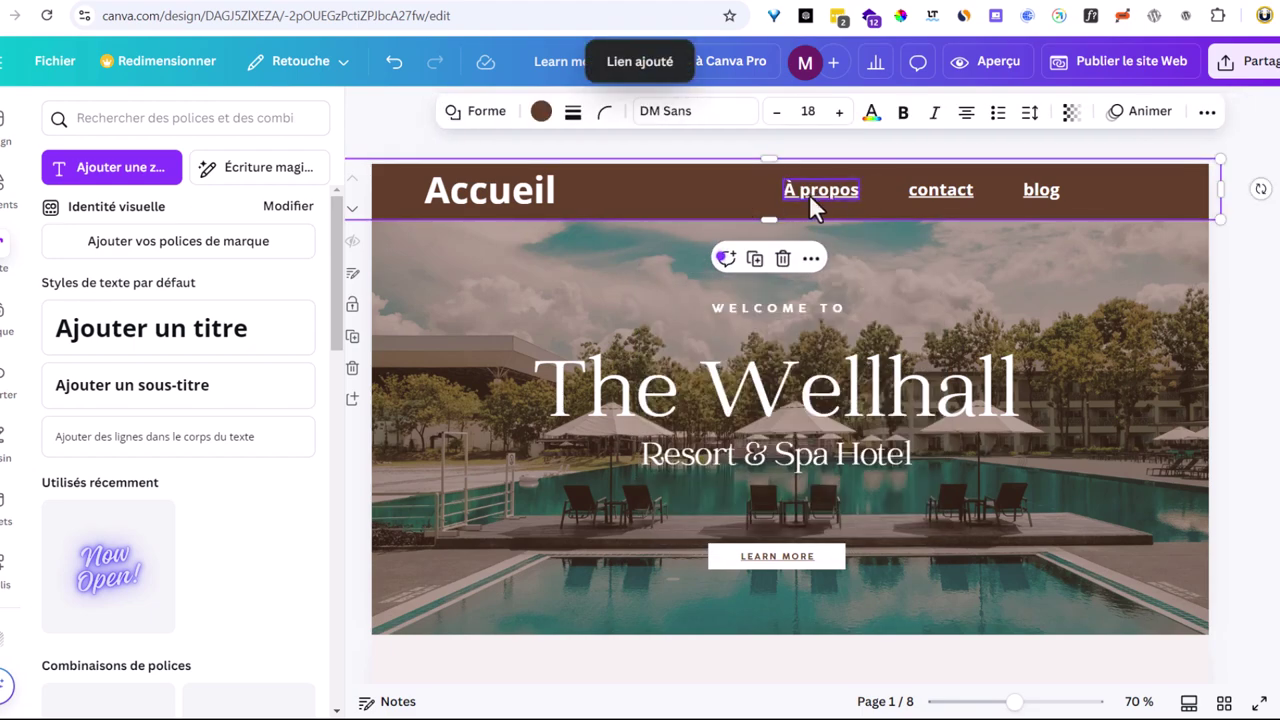
- Hide the text options beside the canvas and look through the pages as far as "Promos and Offers", returning to the first page
scroll(814, 201, "down", 15)
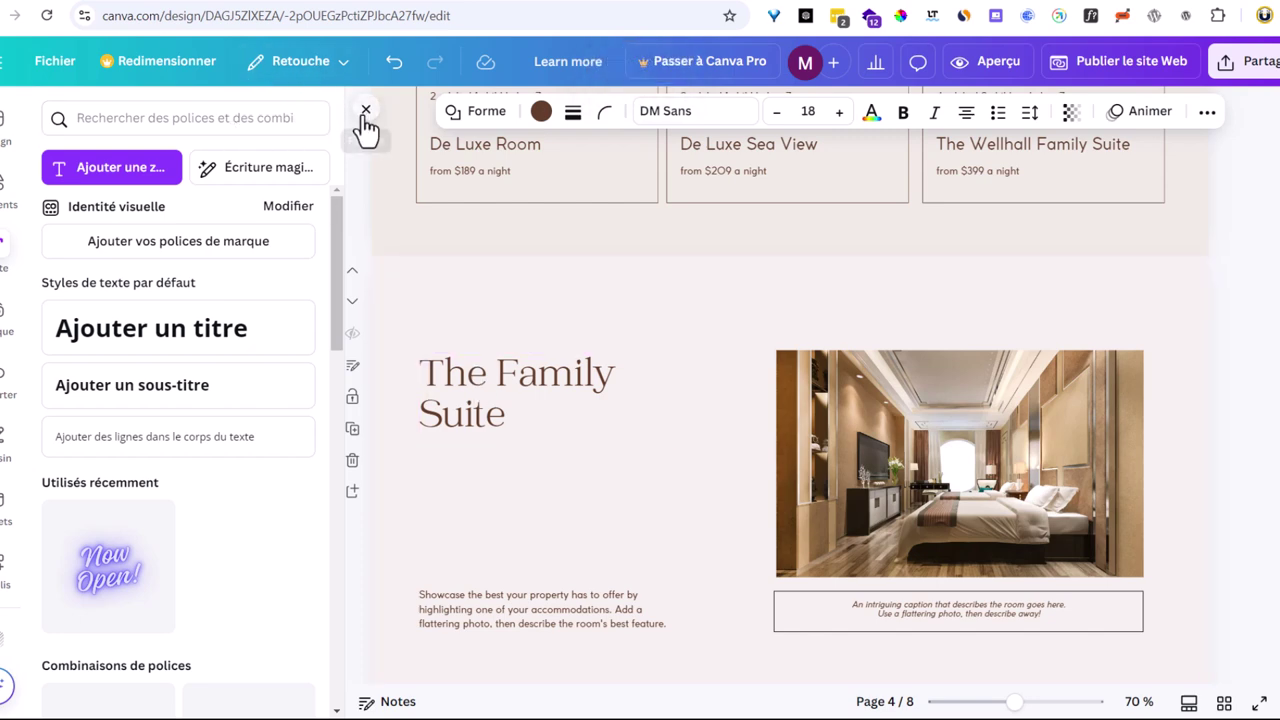
left_click(366, 109)
scroll(482, 478, "down", 5)
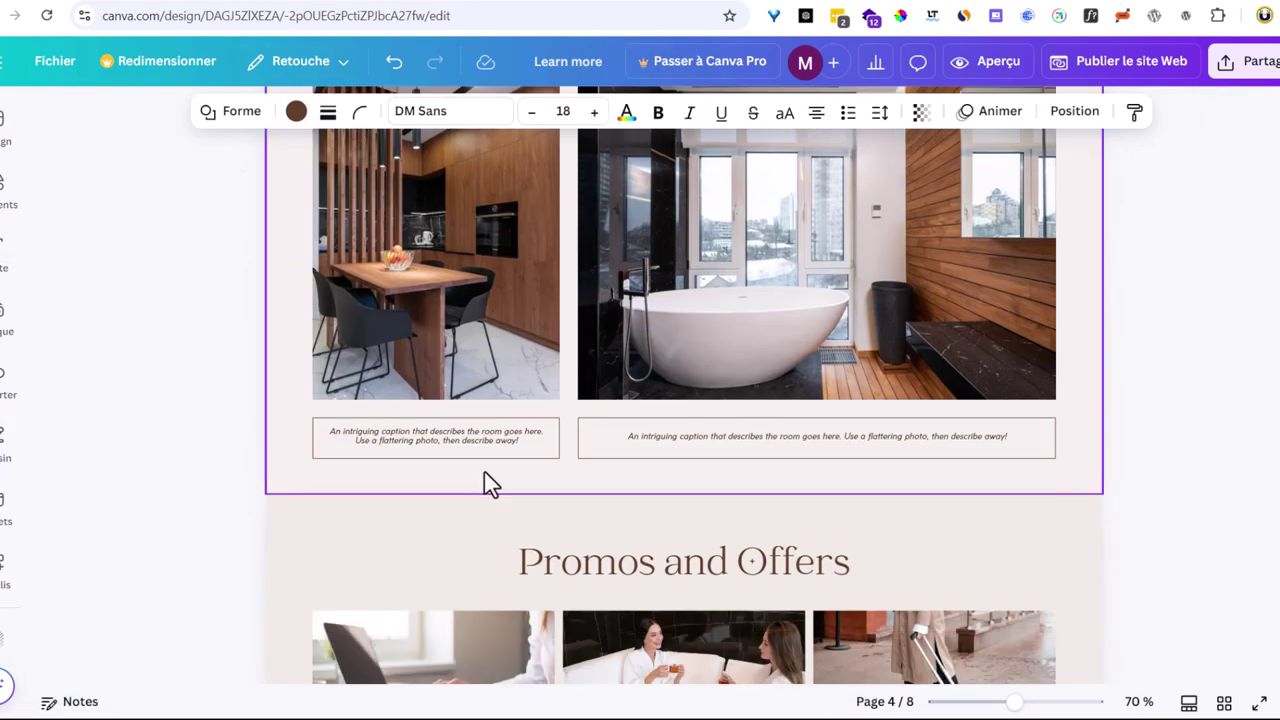
left_click(358, 545)
scroll(351, 551, "down", 5)
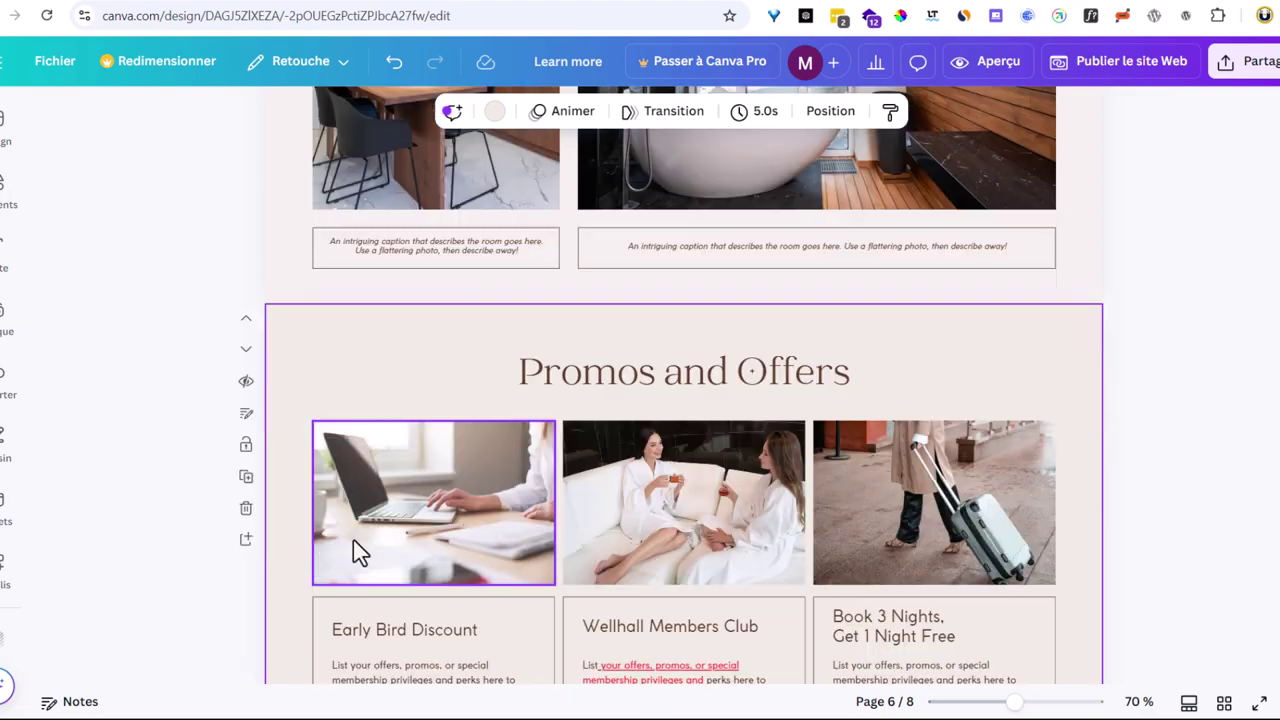
scroll(400, 505, "up", 15)
scroll(449, 479, "up", 10)
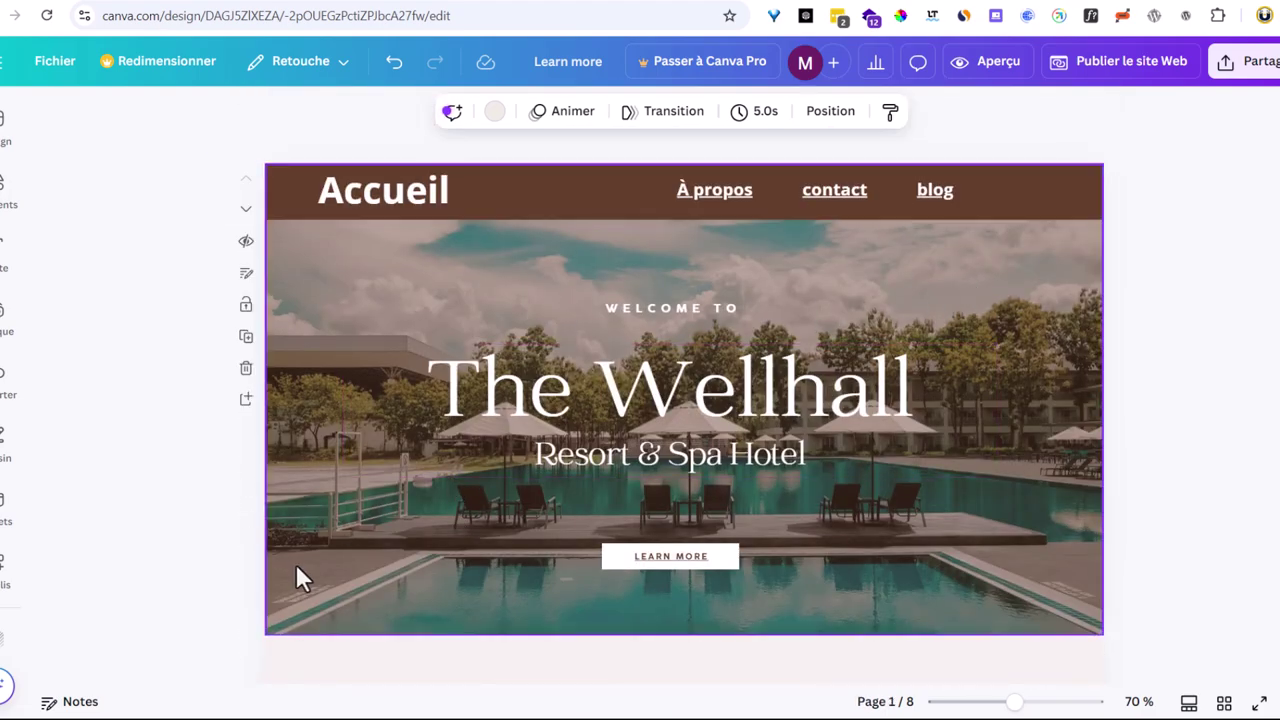
- Inspect the large "Accueil" label, the "LEARN MORE" button's link and the main title on the first page
left_click(363, 205)
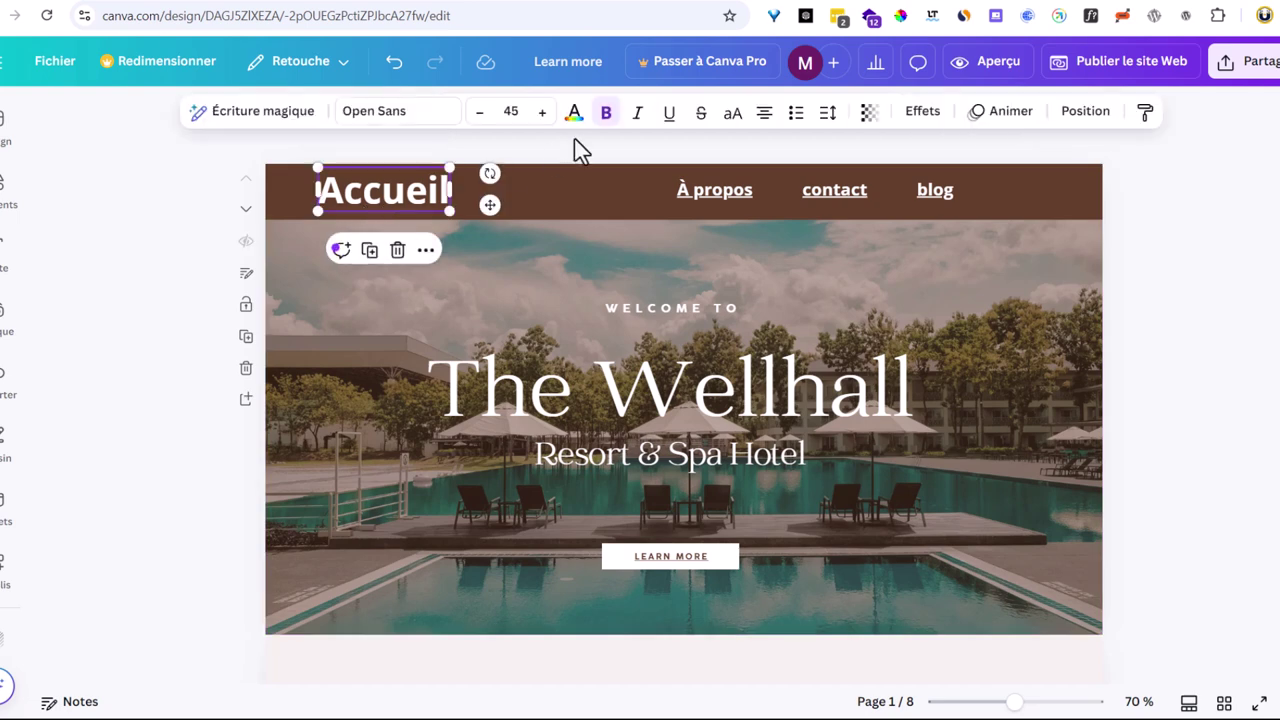
scroll(849, 291, "down", 3)
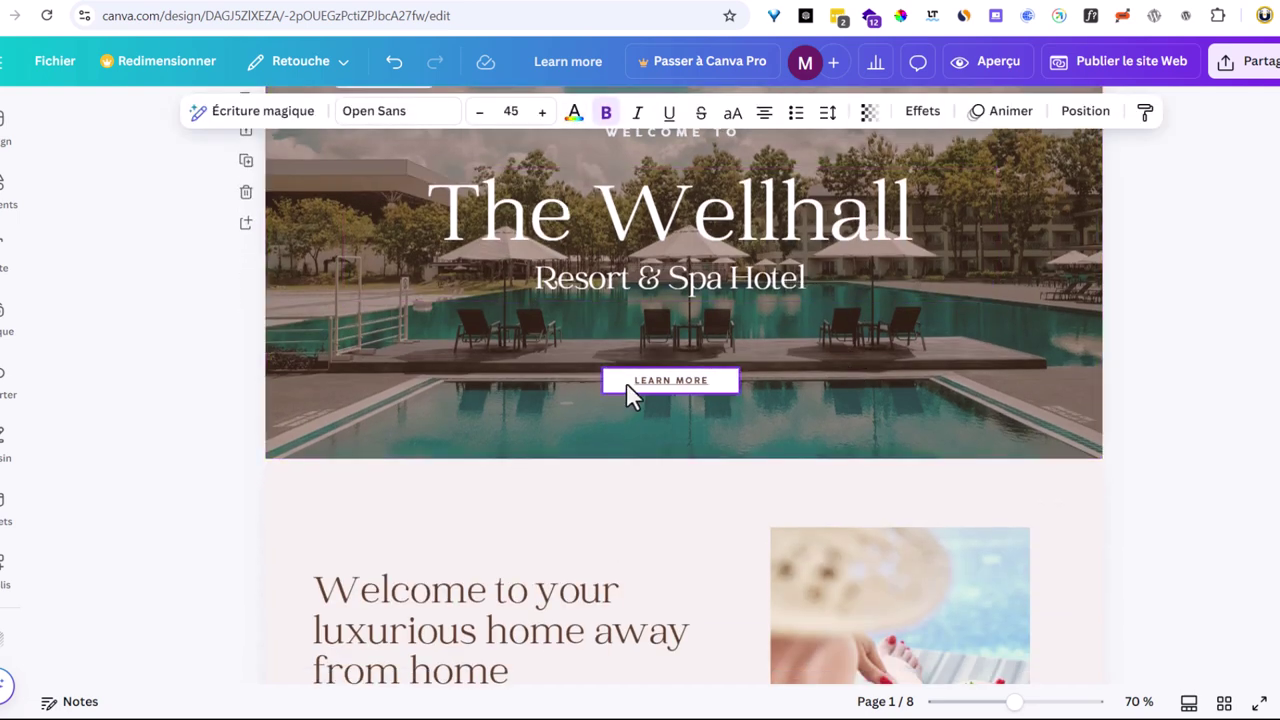
left_click(667, 384)
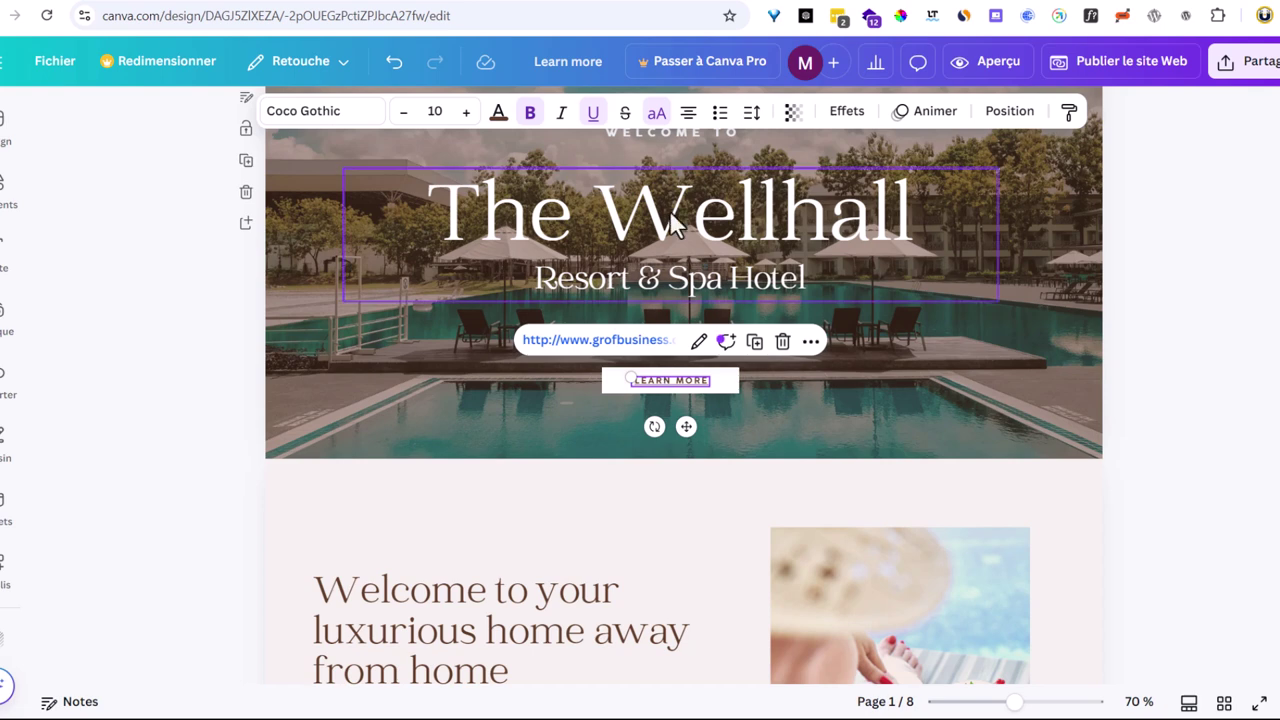
left_click(572, 245)
- Replace the "Welcome to your luxurious home away from home" heading on page 2 with "Vente des info produits"
scroll(691, 271, "down", 5)
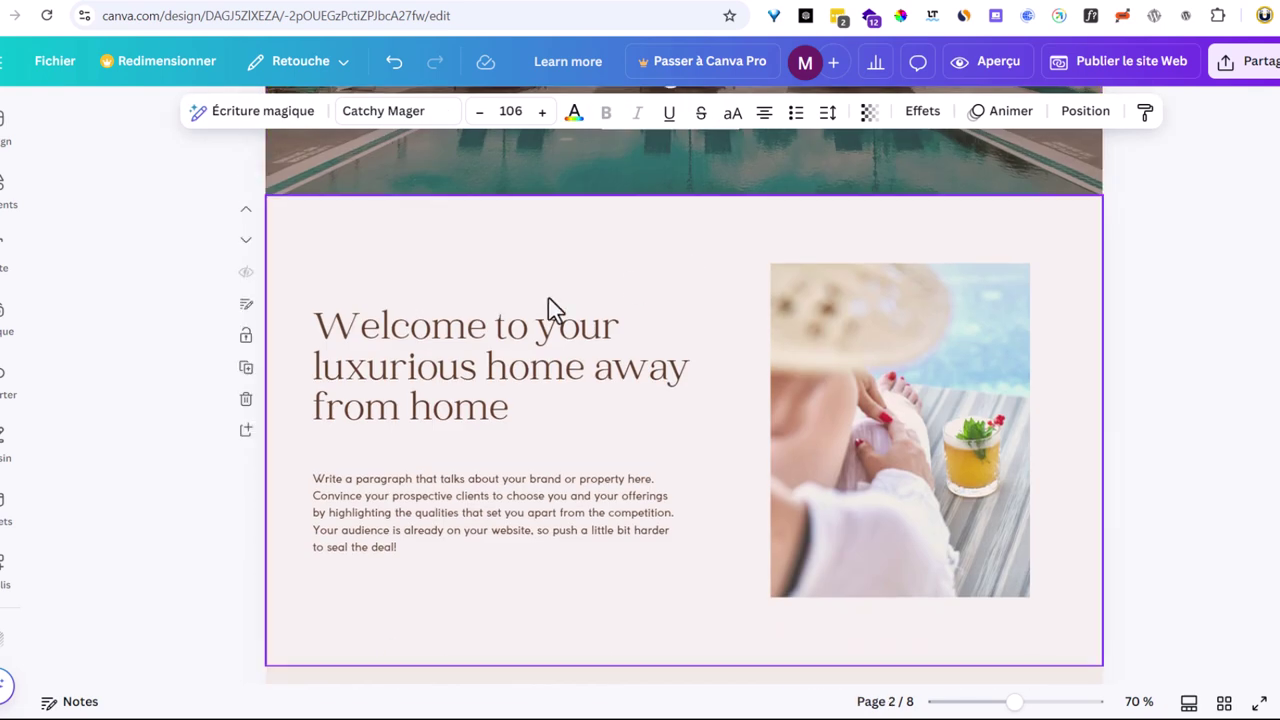
left_click(463, 382)
left_click(463, 382)
left_click_drag(493, 405, 345, 340)
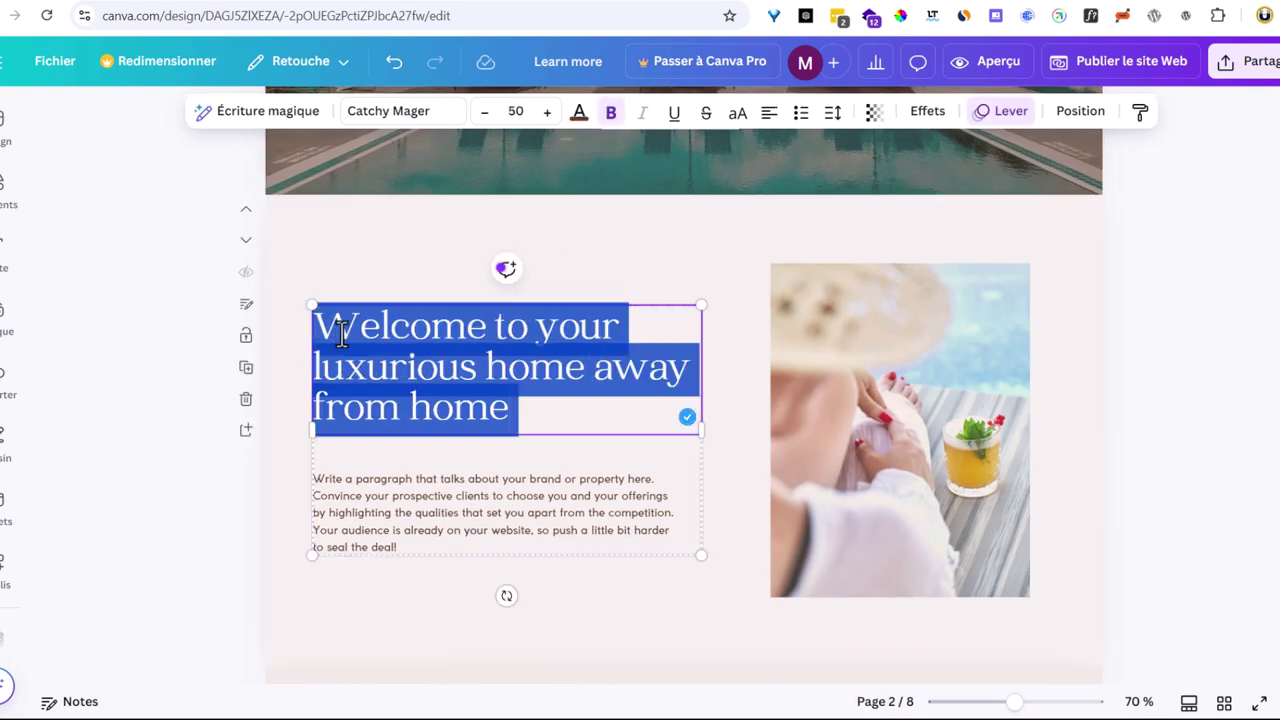
type("Vente des info pro")
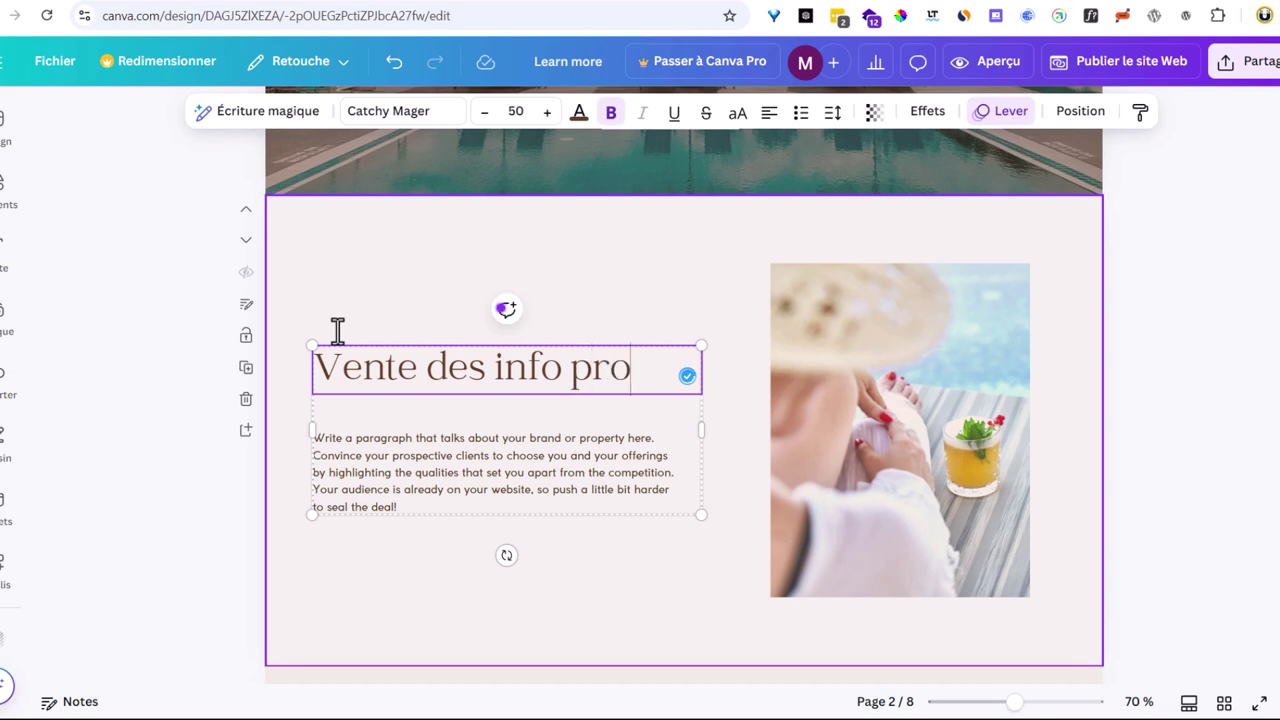
type("duits")
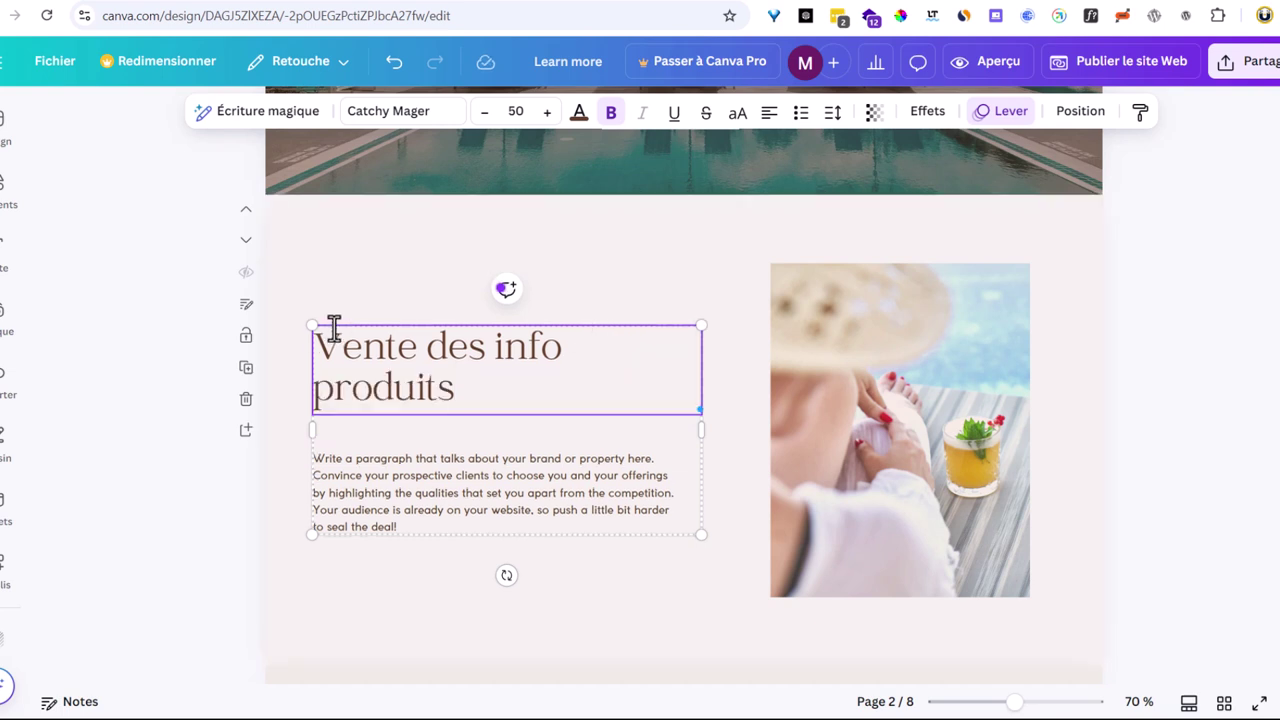
left_click(425, 497)
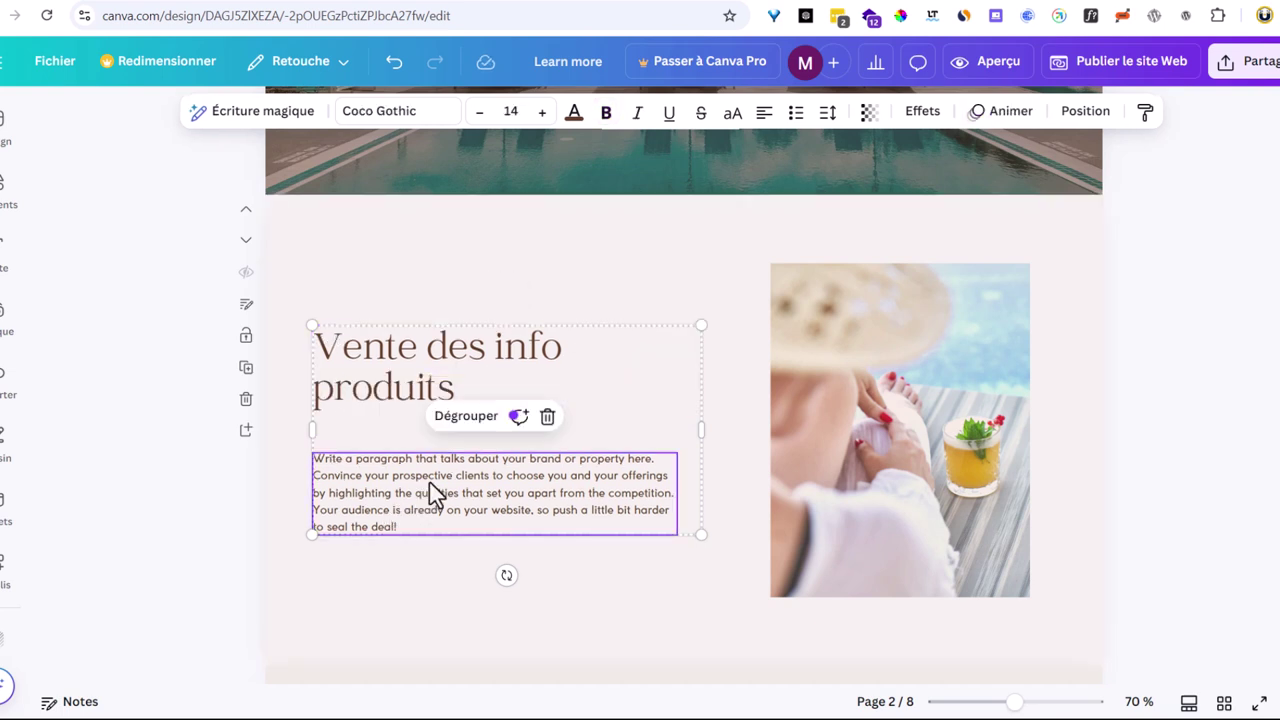
- Look through the remaining pages to the last one and inspect its "Reservations Office", "Office Hours" and "Get Social" boxes
scroll(600, 465, "down", 5)
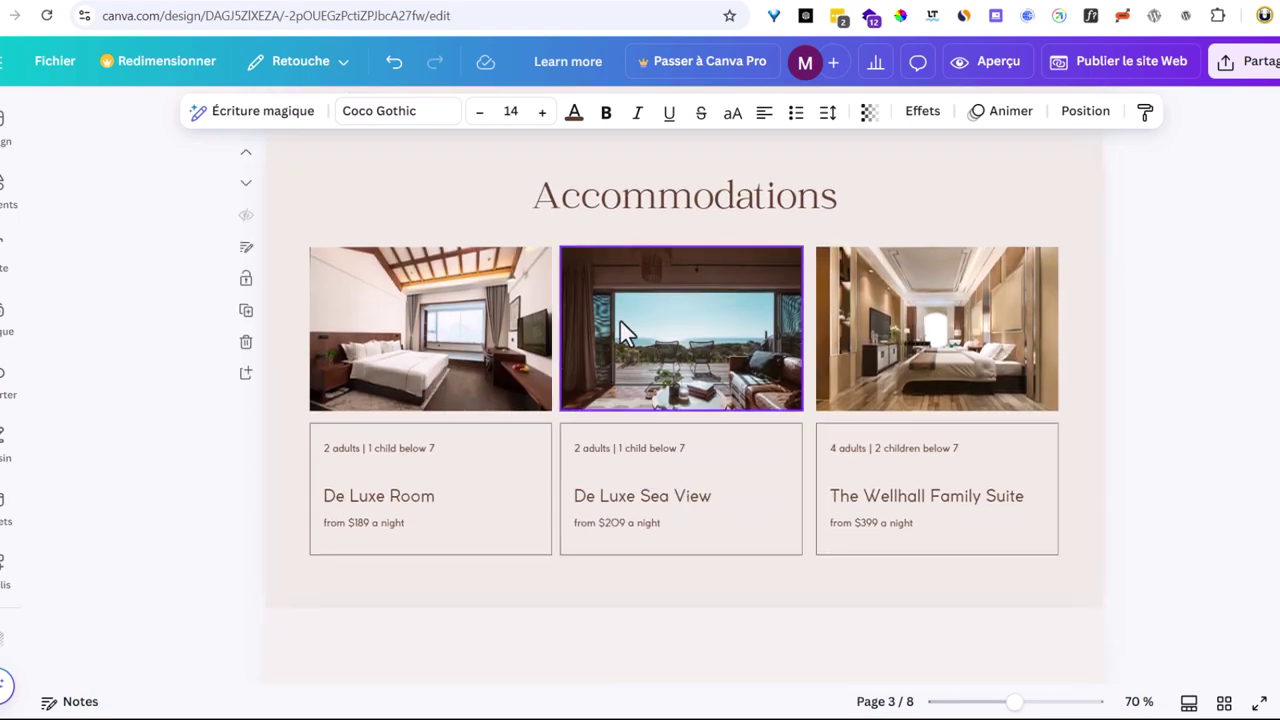
scroll(371, 554, "down", 6)
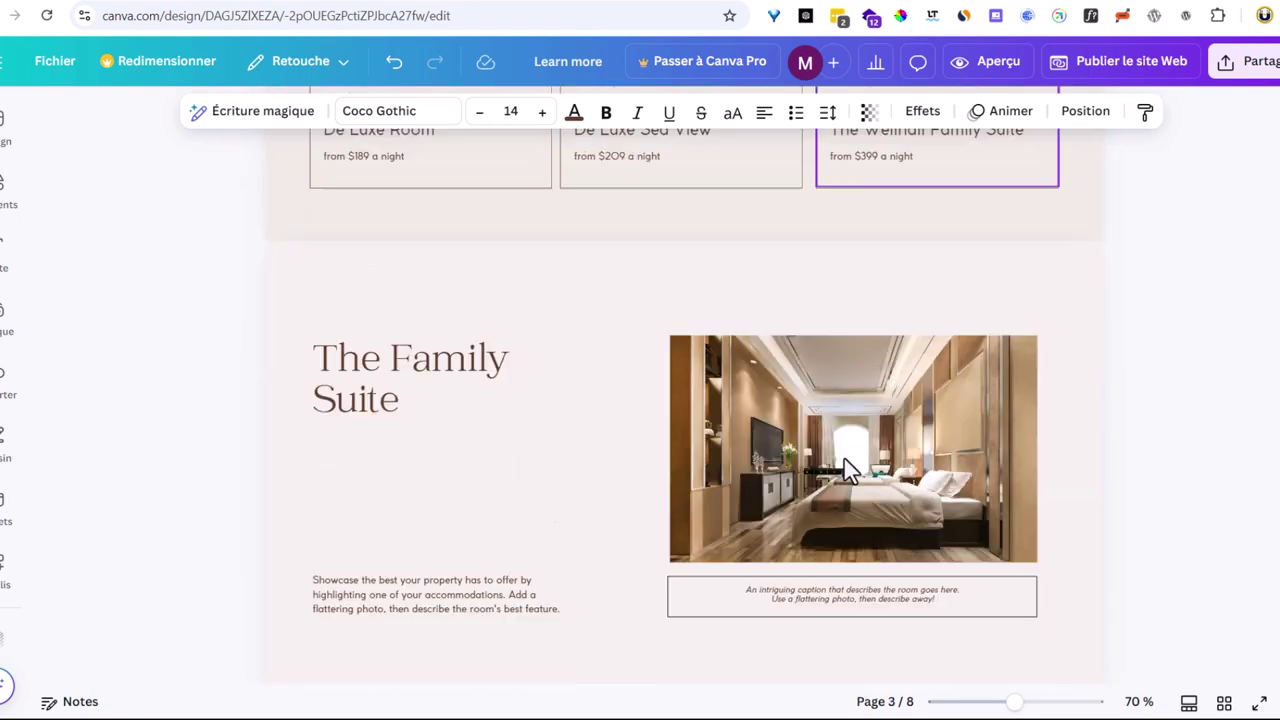
scroll(486, 323, "up", 3)
scroll(417, 503, "down", 8)
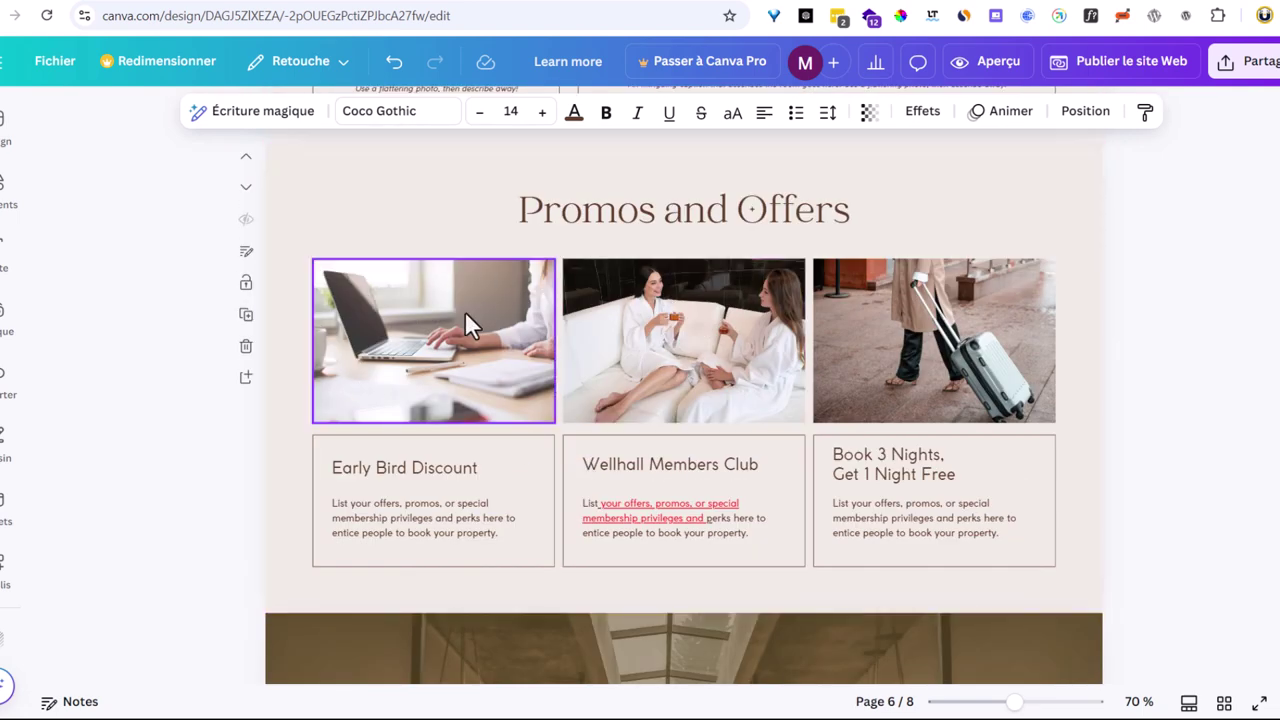
scroll(467, 311, "down", 10)
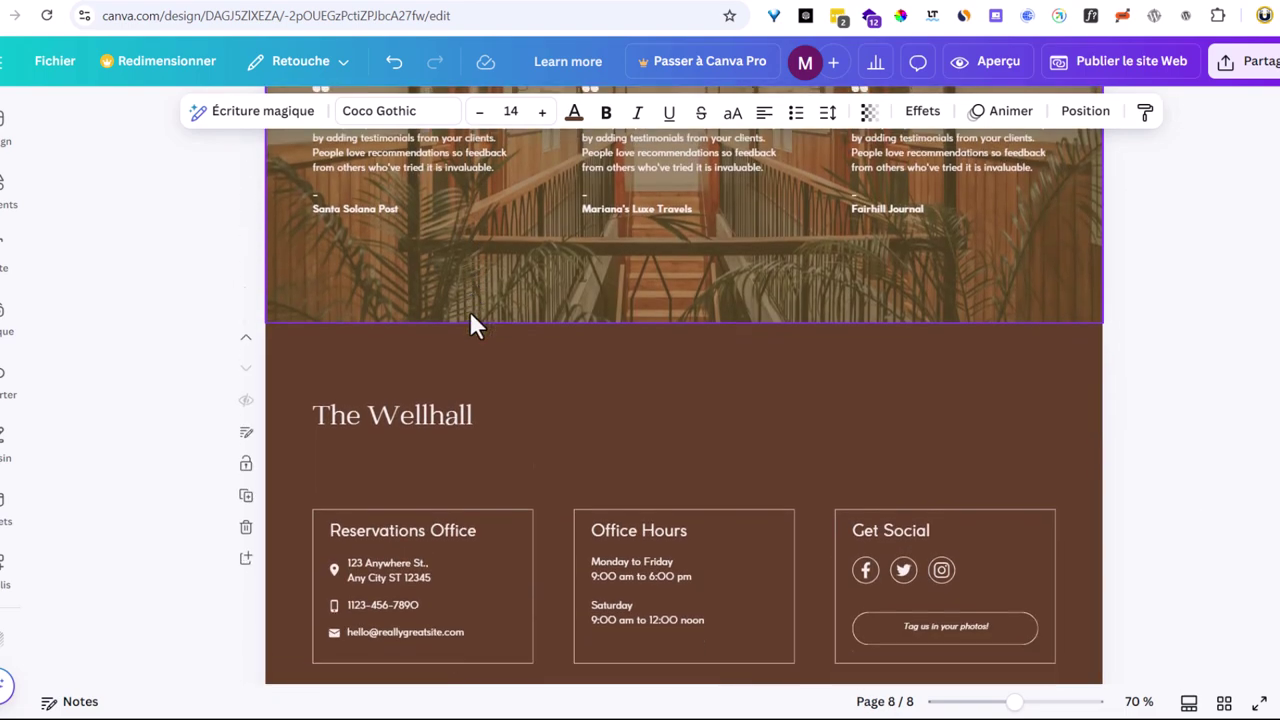
scroll(698, 330, "up", 5)
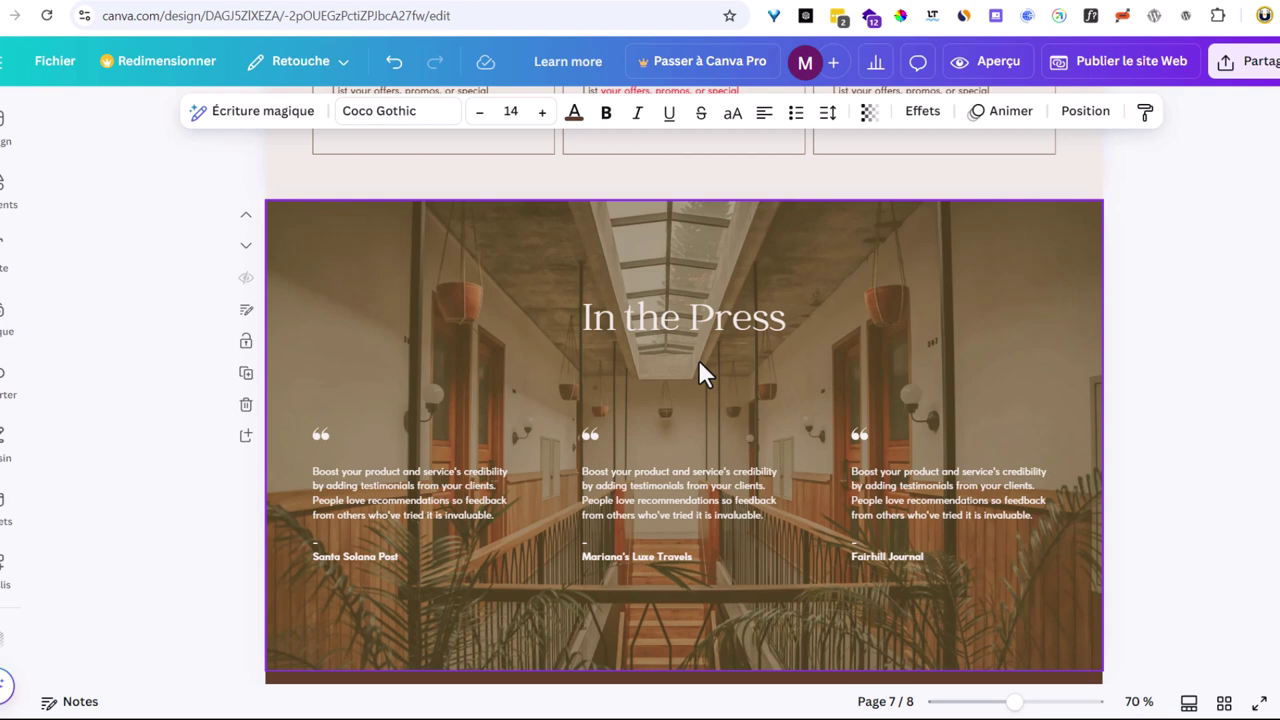
scroll(838, 380, "down", 4)
left_click(413, 590)
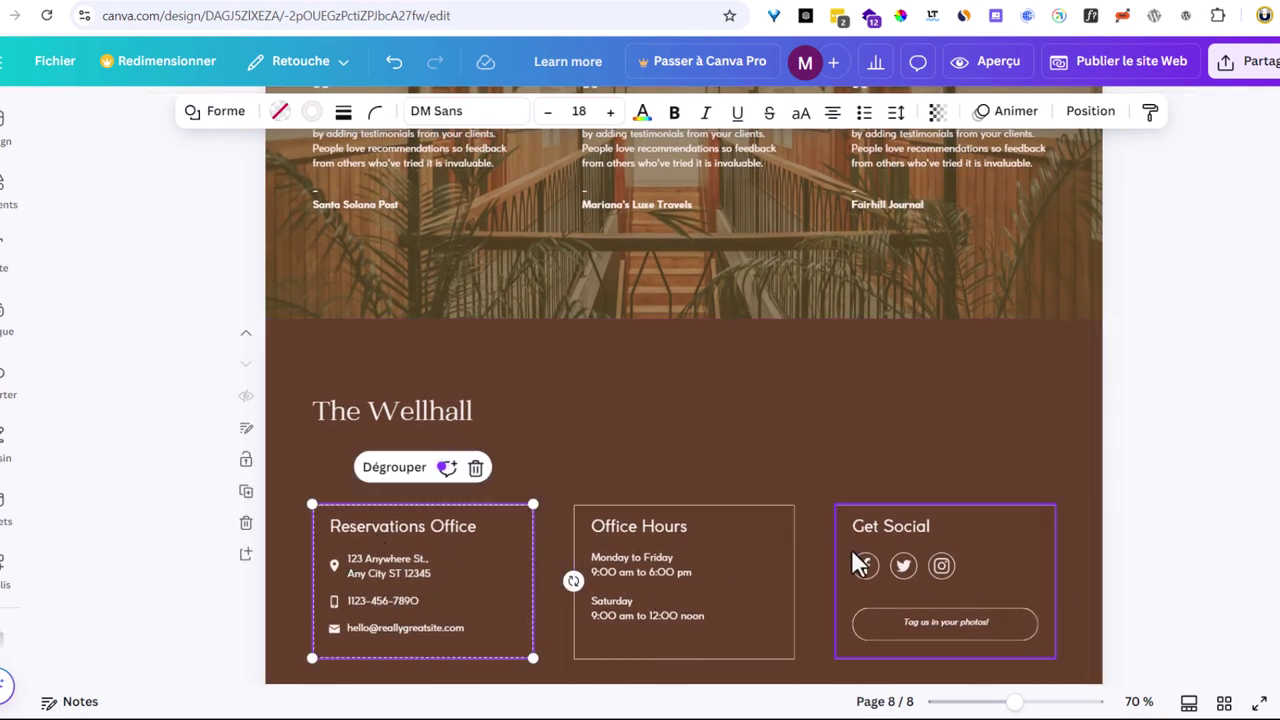
left_click(672, 601)
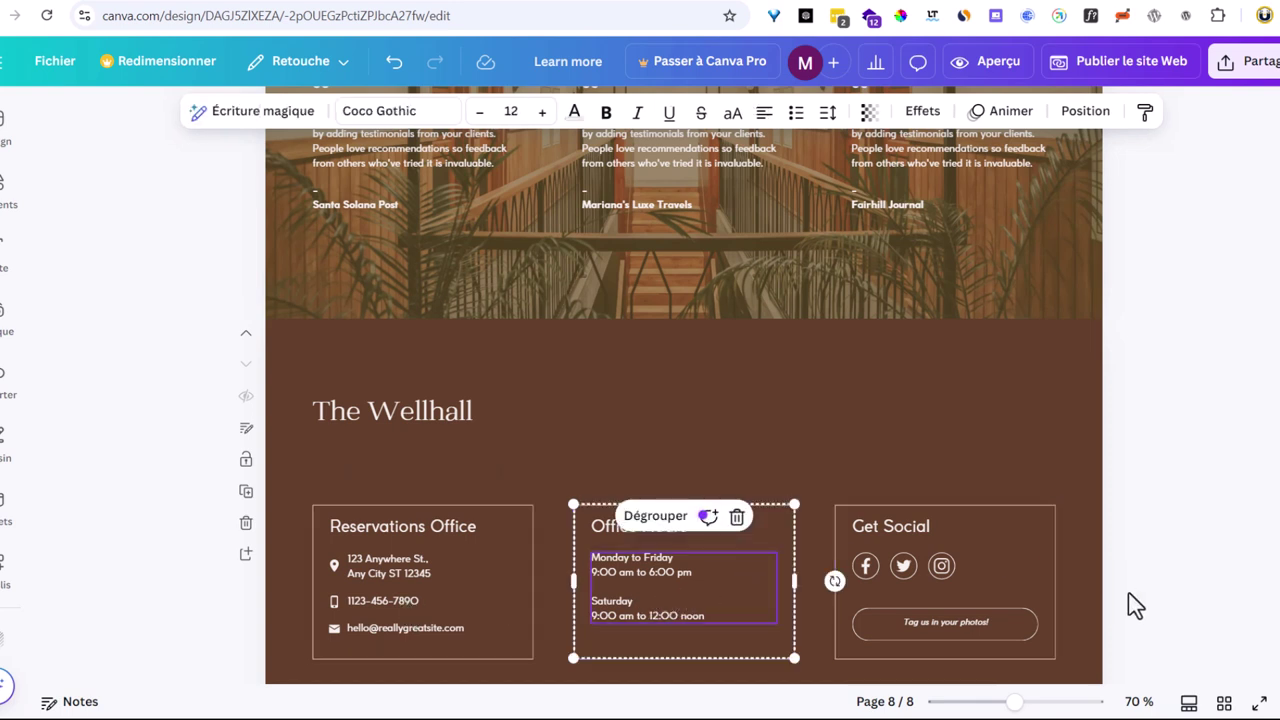
left_click(971, 590)
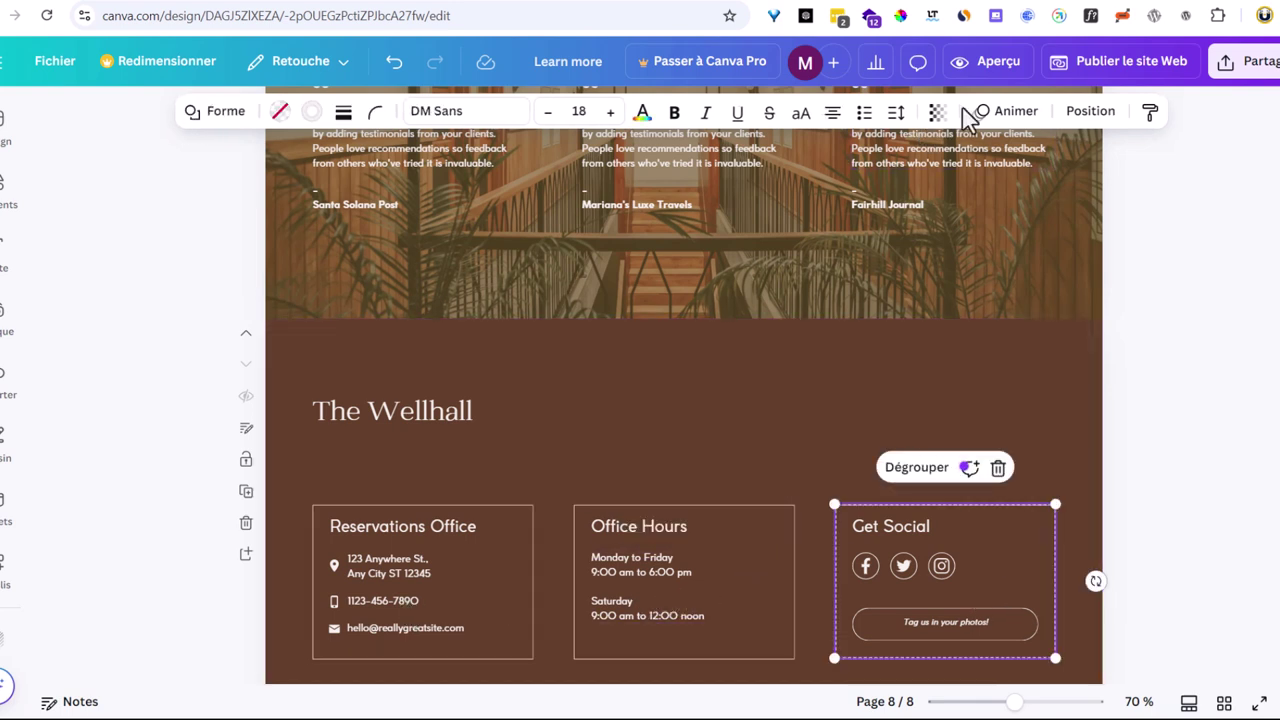
- Preview the website in the desktop layout, viewing it from the header to the last page and back
left_click(987, 80)
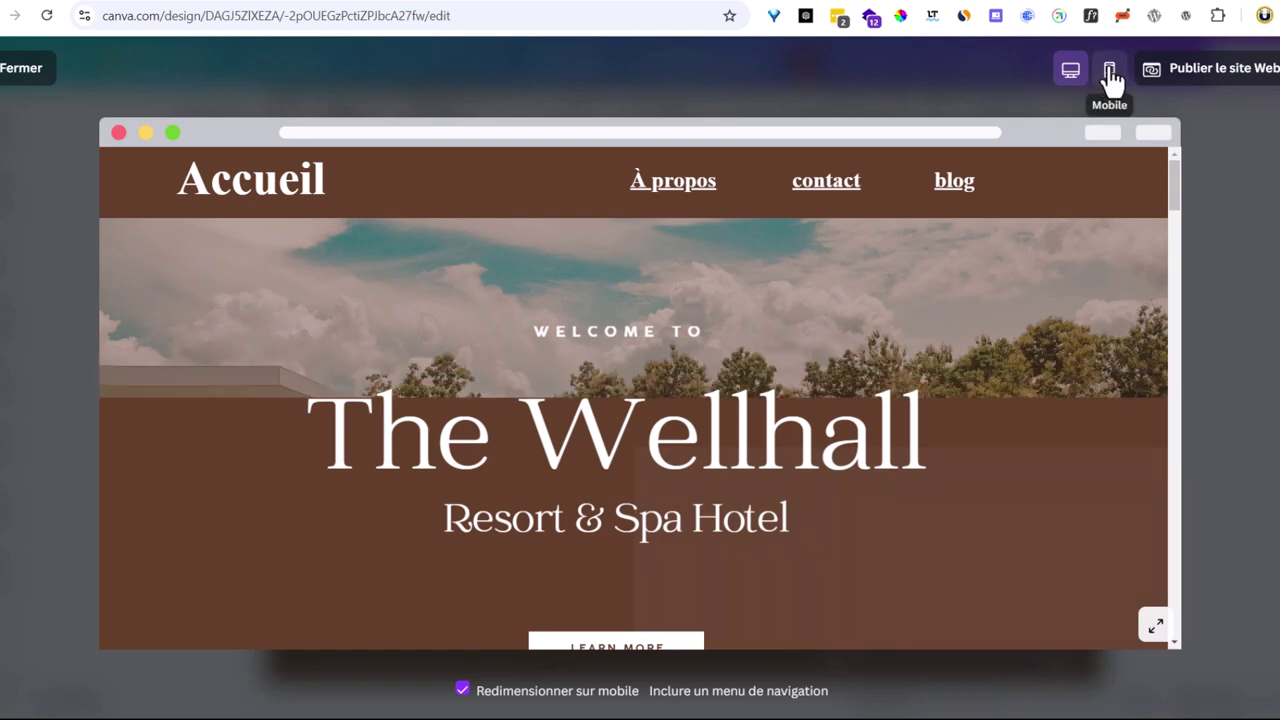
scroll(940, 440, "down", 15)
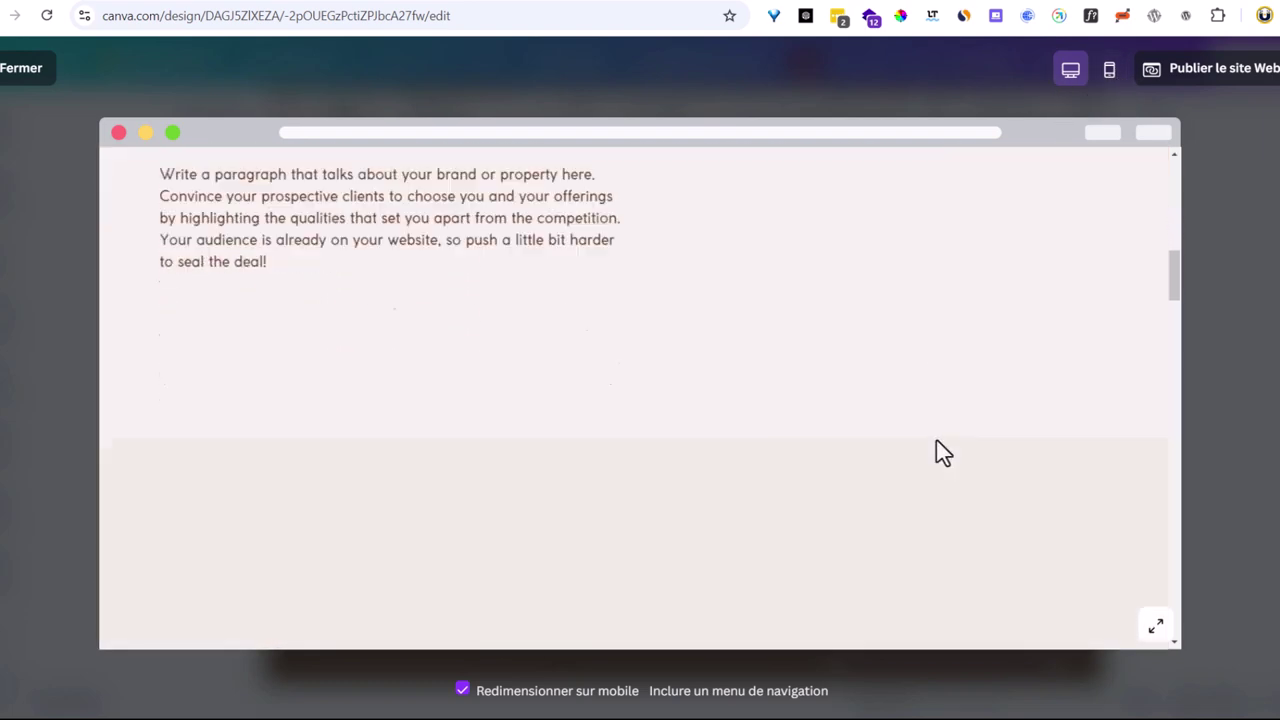
scroll(942, 436, "down", 10)
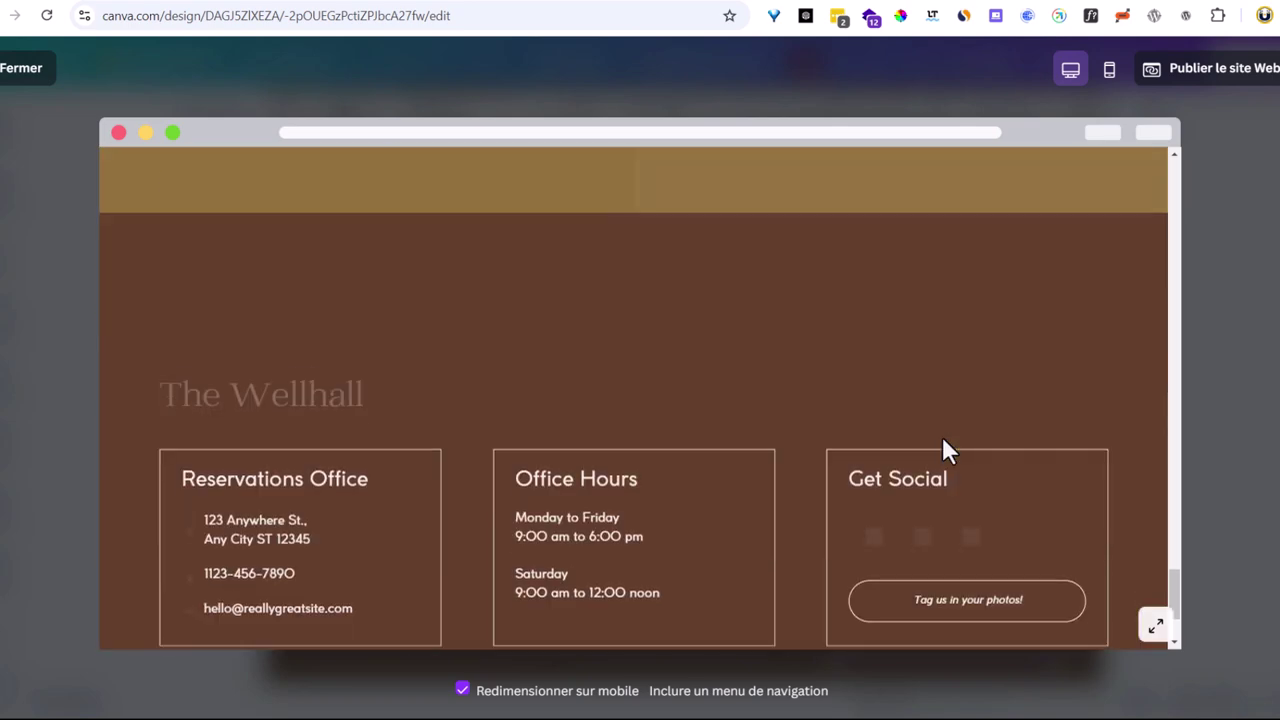
scroll(942, 436, "up", 20)
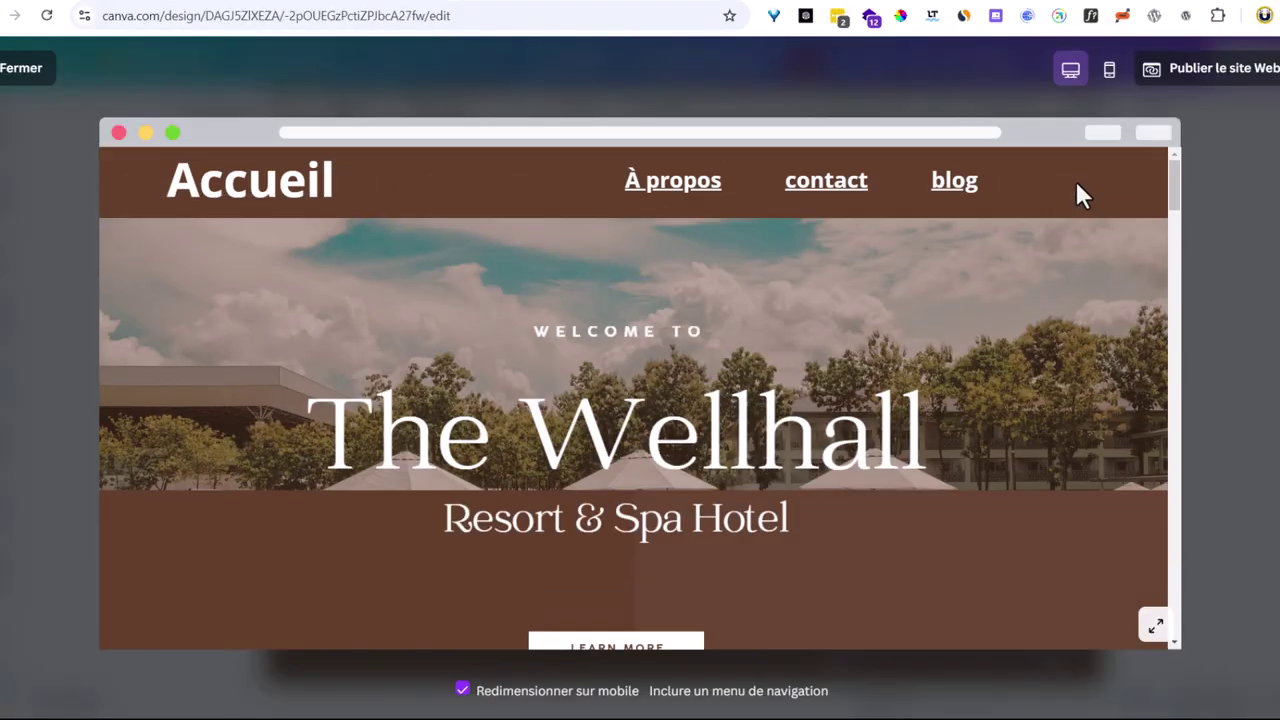
- Check the whole website in the mobile preview, then return to the desktop preview and close it
left_click(1107, 70)
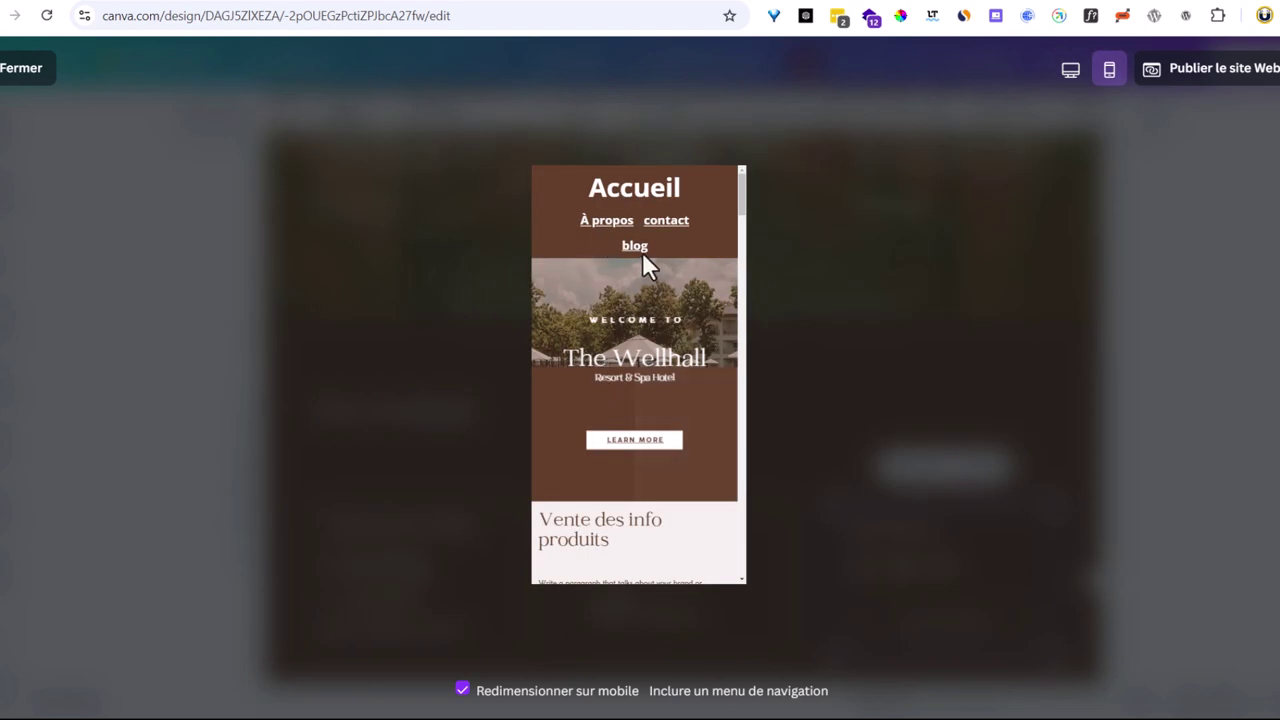
scroll(629, 400, "down", 1)
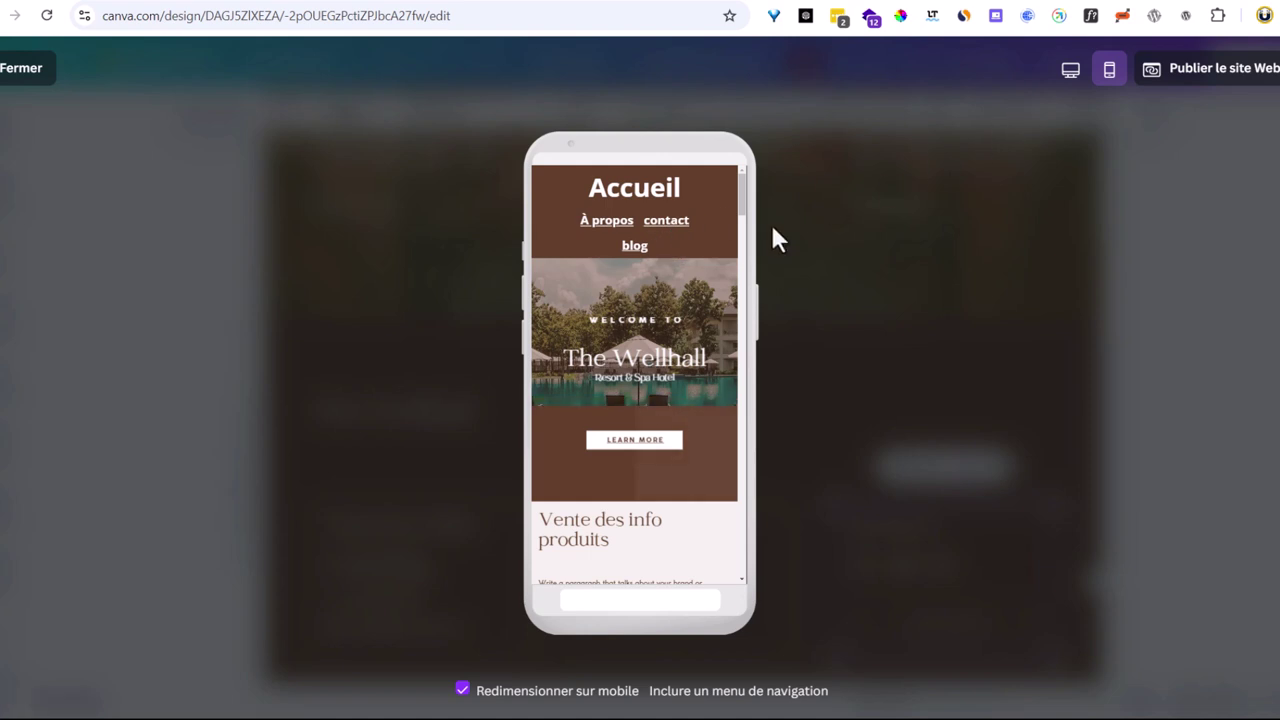
scroll(670, 388, "down", 1)
scroll(670, 388, "down", 15)
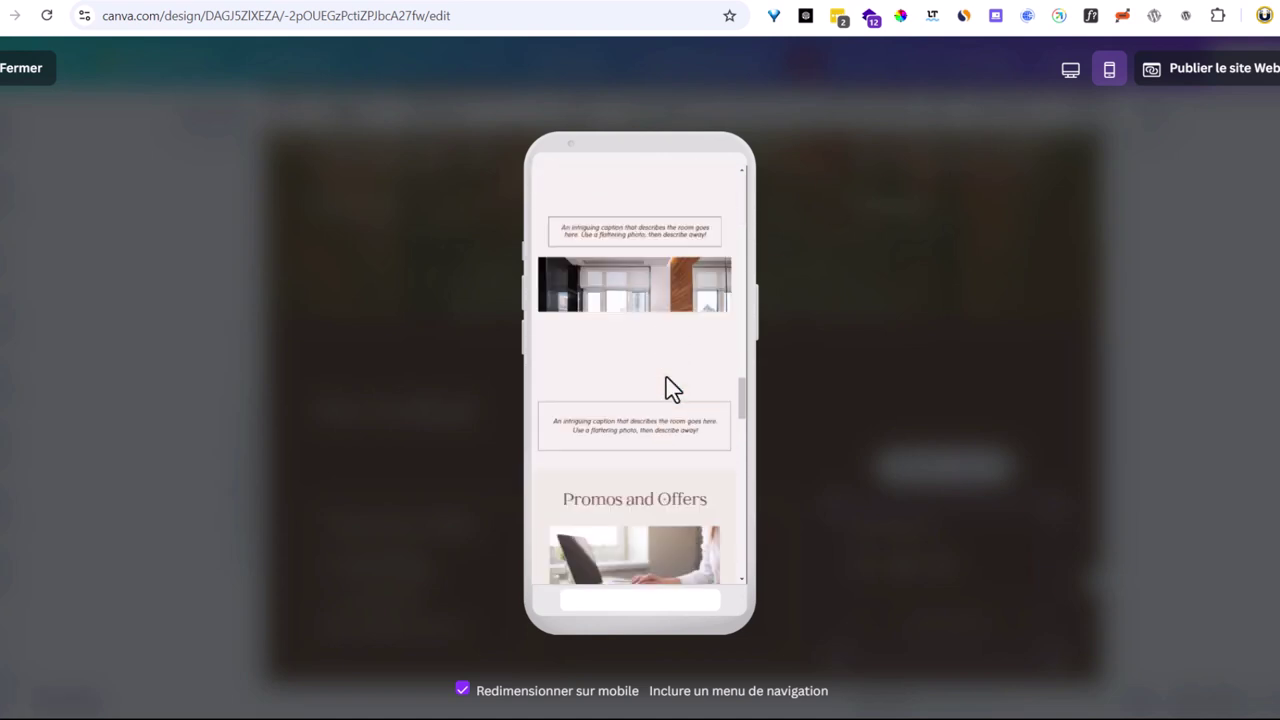
scroll(666, 377, "up", 10)
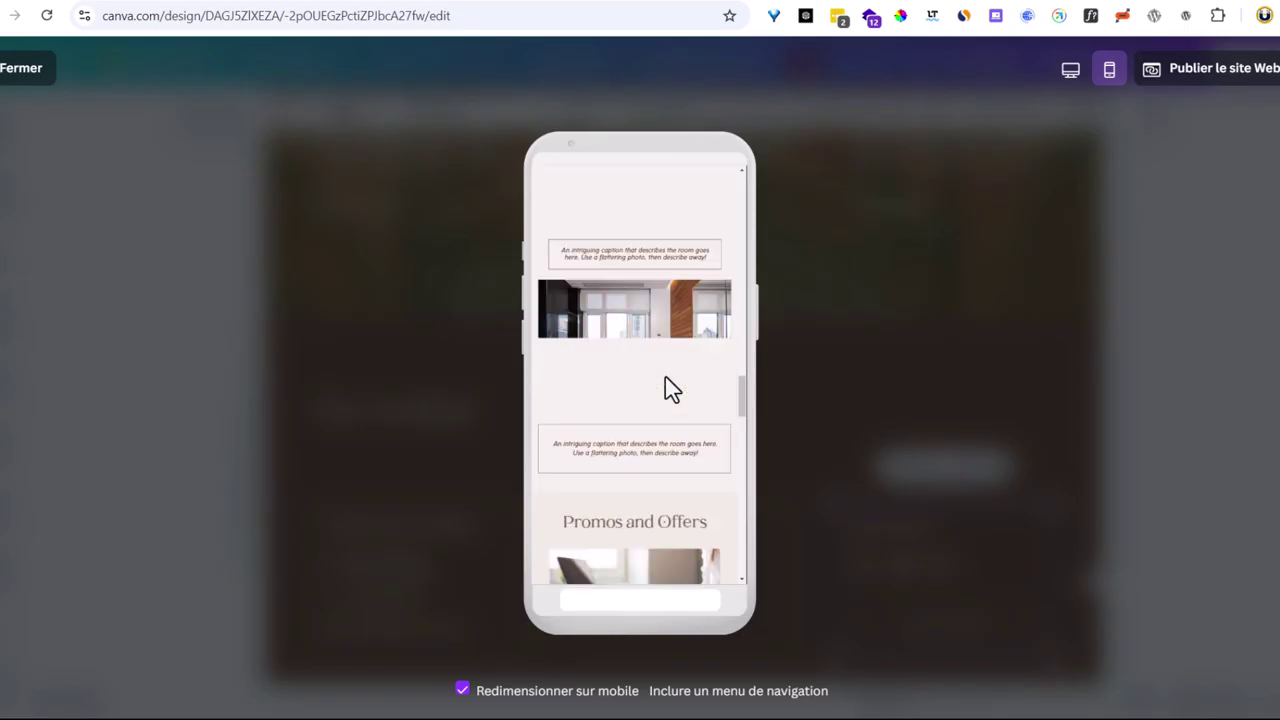
scroll(665, 377, "down", 10)
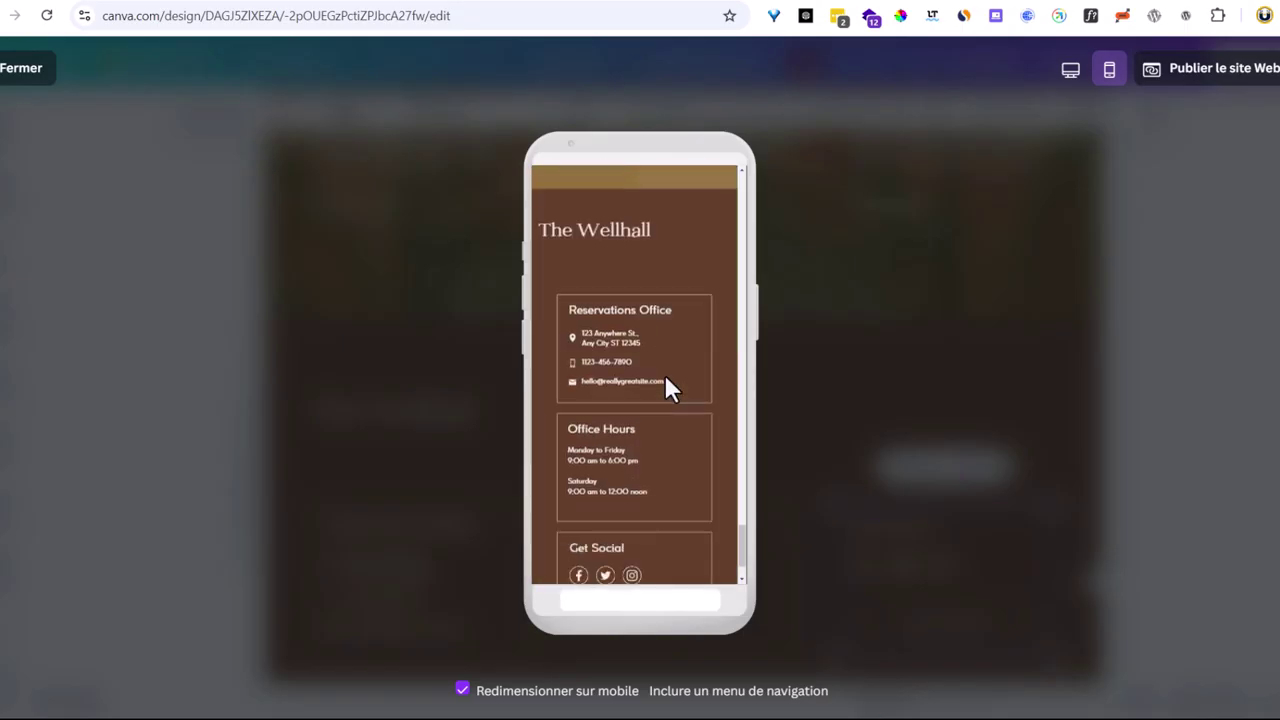
scroll(640, 388, "up", 15)
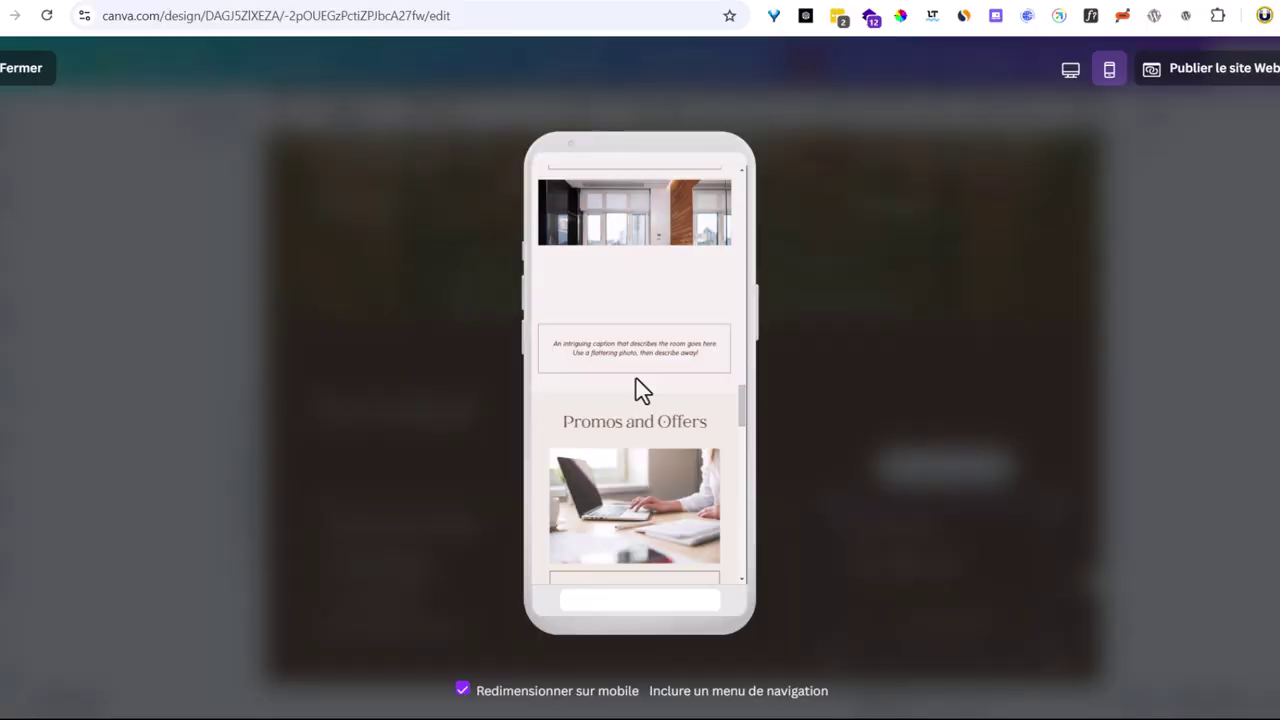
scroll(640, 388, "up", 3)
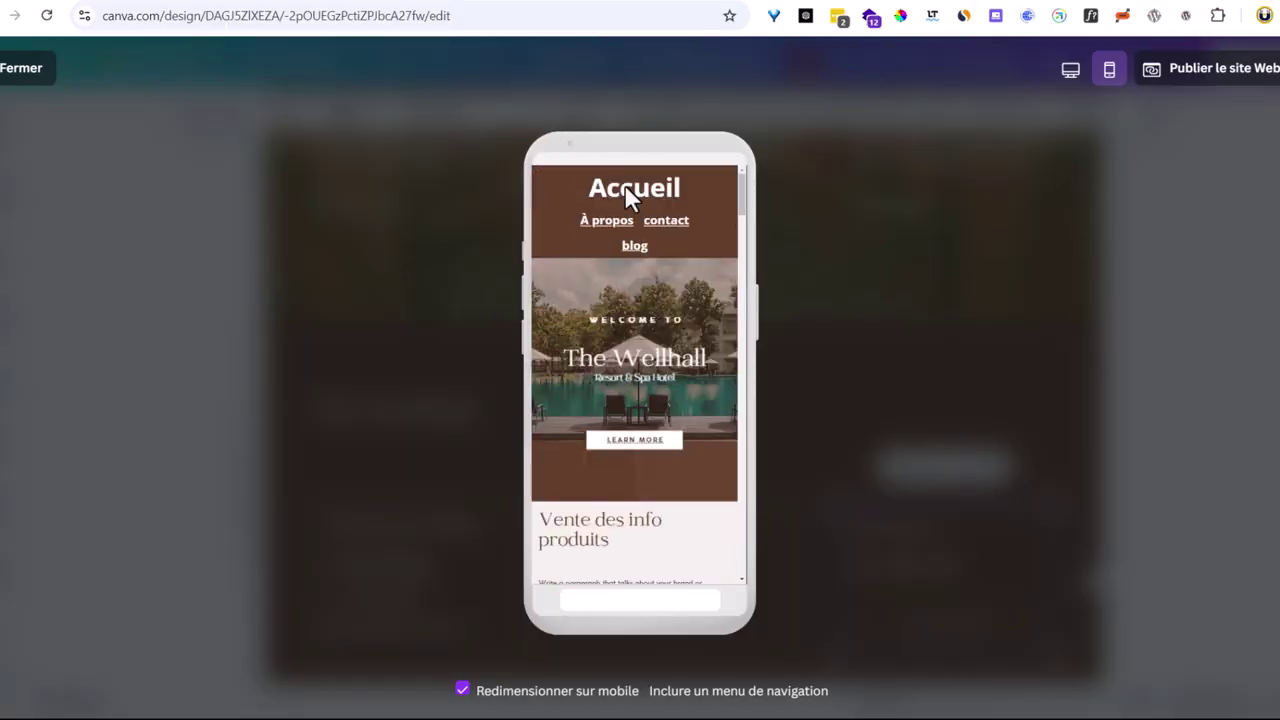
left_click(1068, 72)
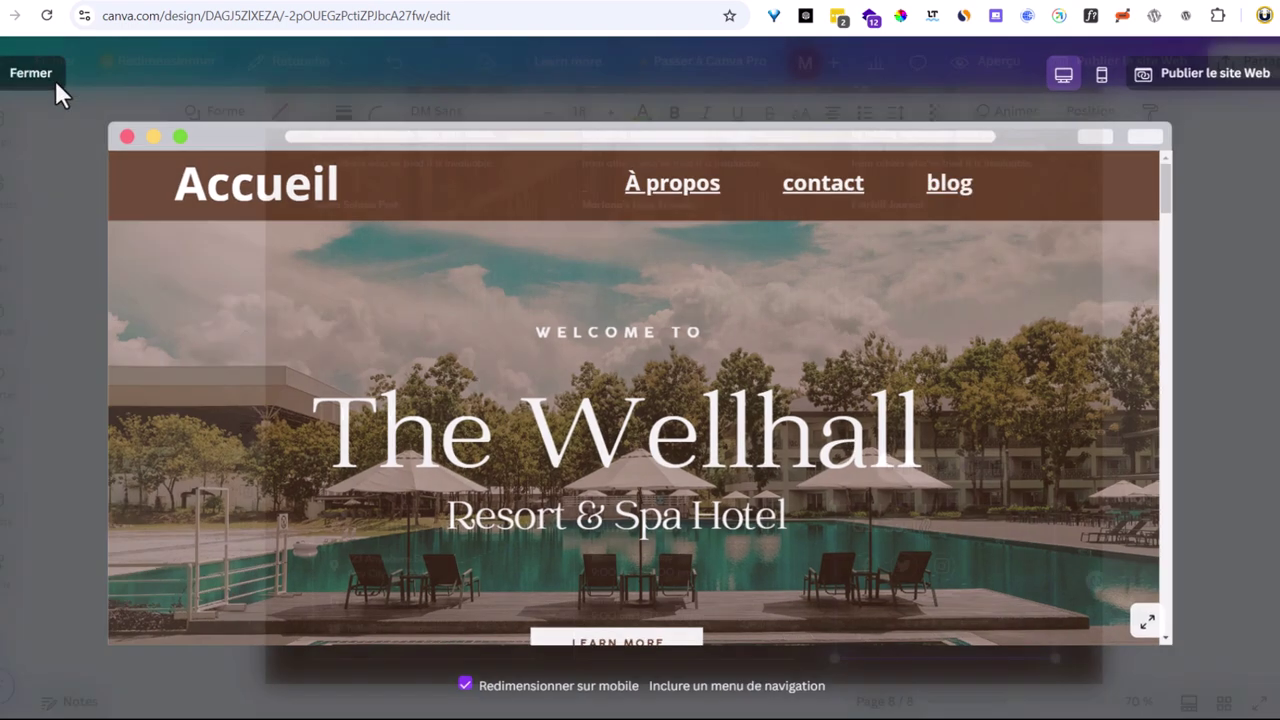
left_click(55, 80)
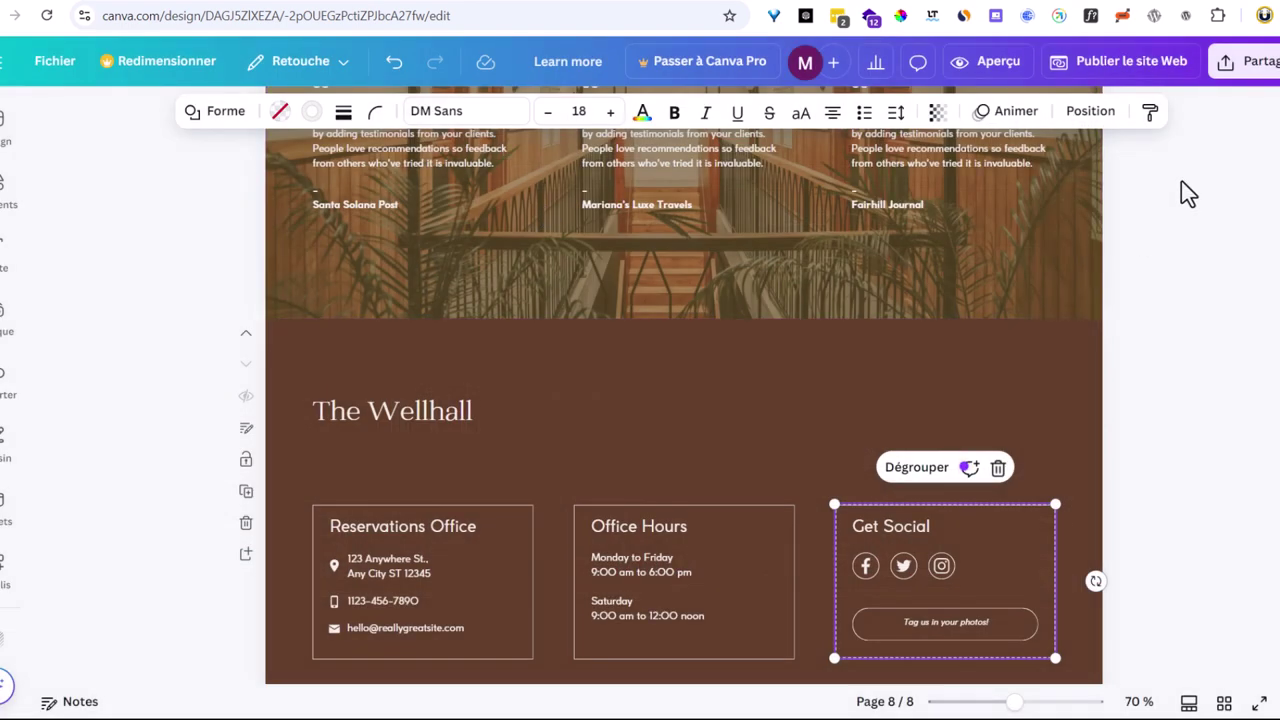
- Open the website publishing options from the design's sharing options and check the site URL and its editable path
scroll(1030, 440, "down", 2)
left_click(1248, 61)
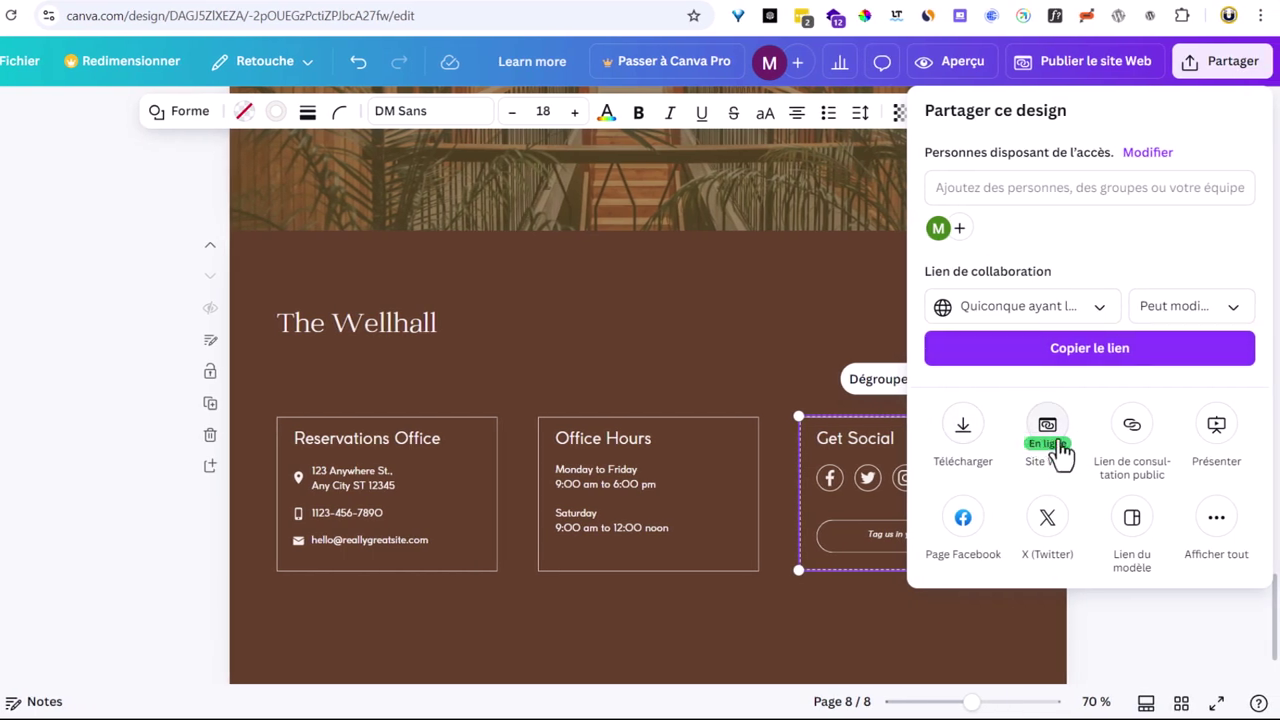
left_click(1046, 430)
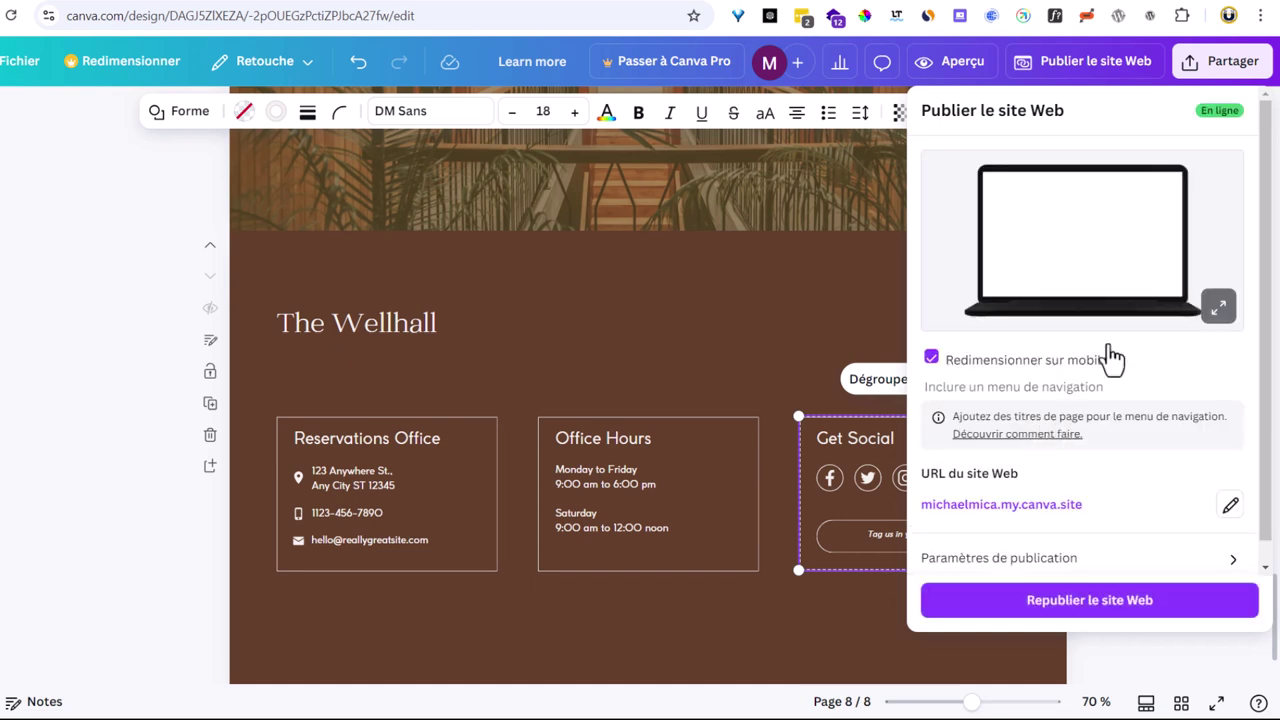
left_click(1008, 512)
key("ctrl+w")
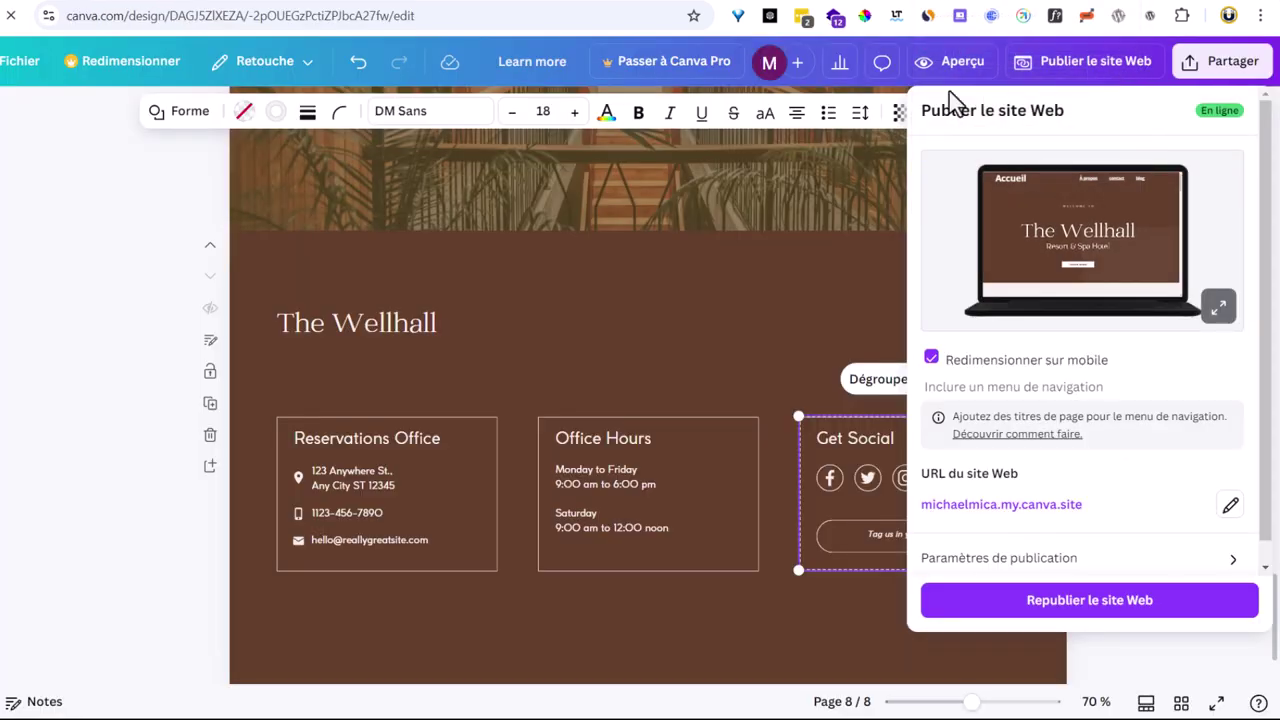
left_click(1229, 504)
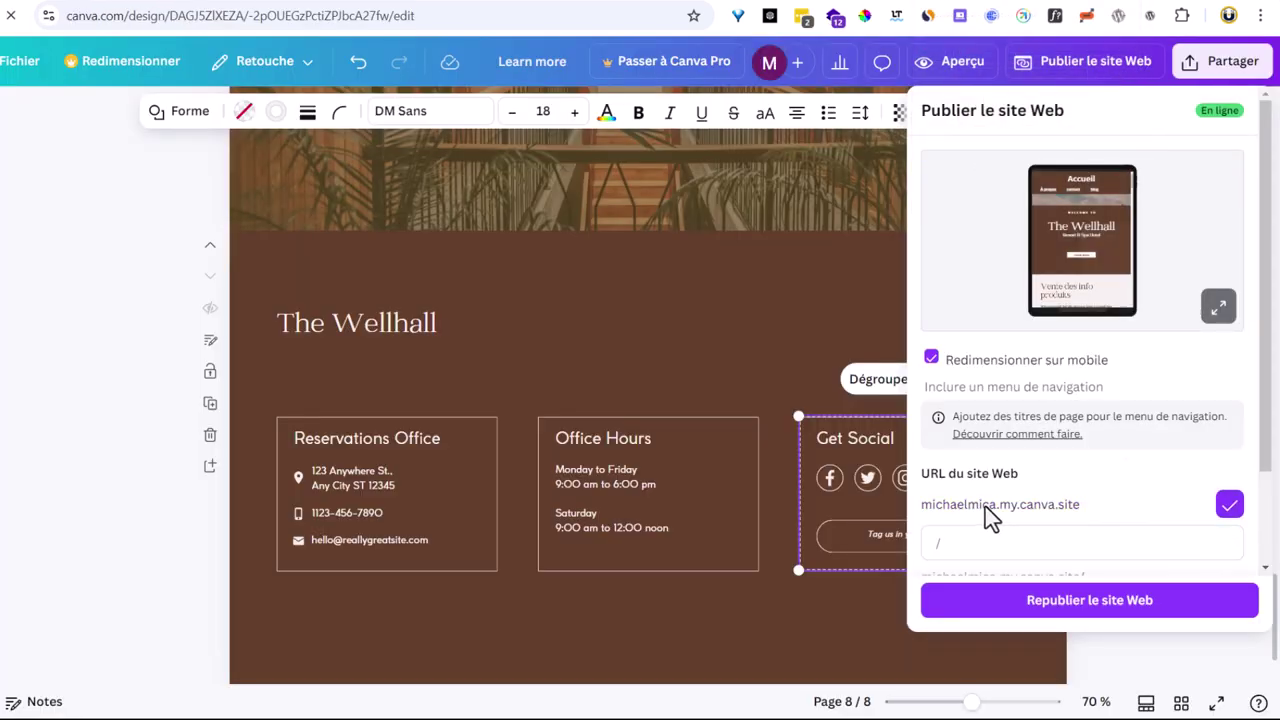
left_click(1229, 505)
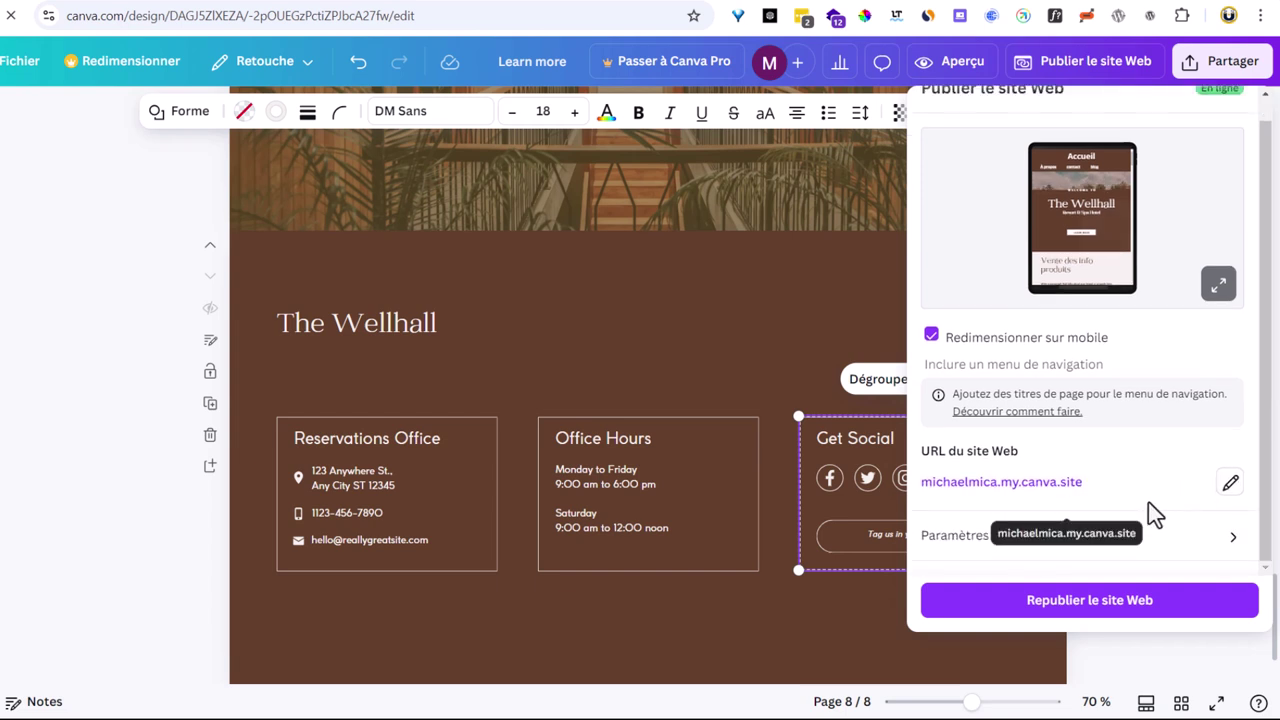
- Open the publishing settings and examine the website description field and the advanced options for password, search visibility and link preview
left_click(1165, 543)
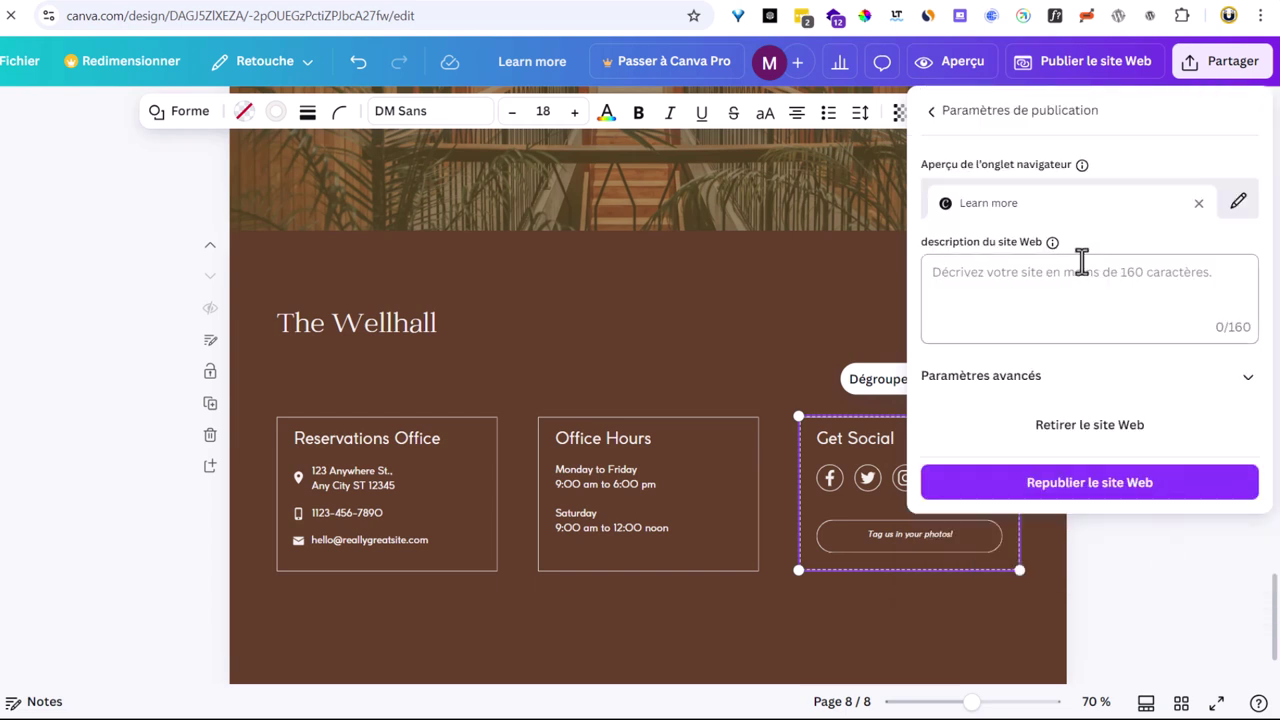
left_click(1031, 285)
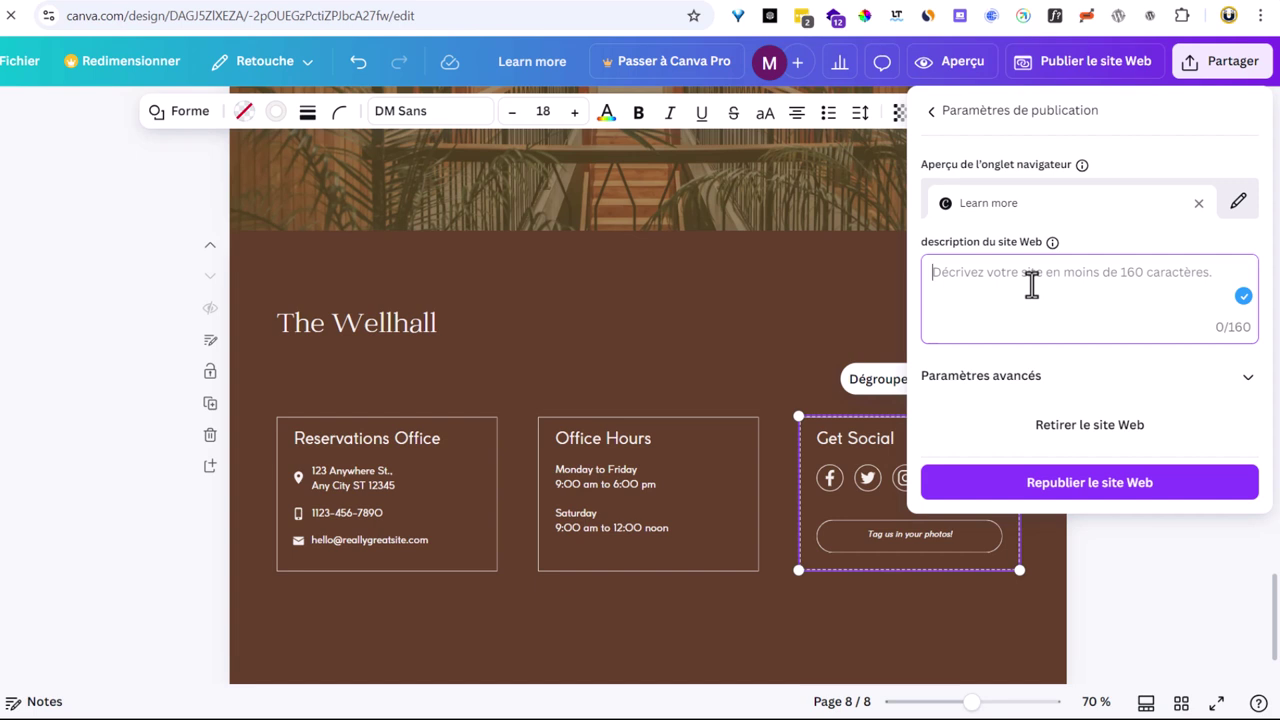
left_click(1070, 378)
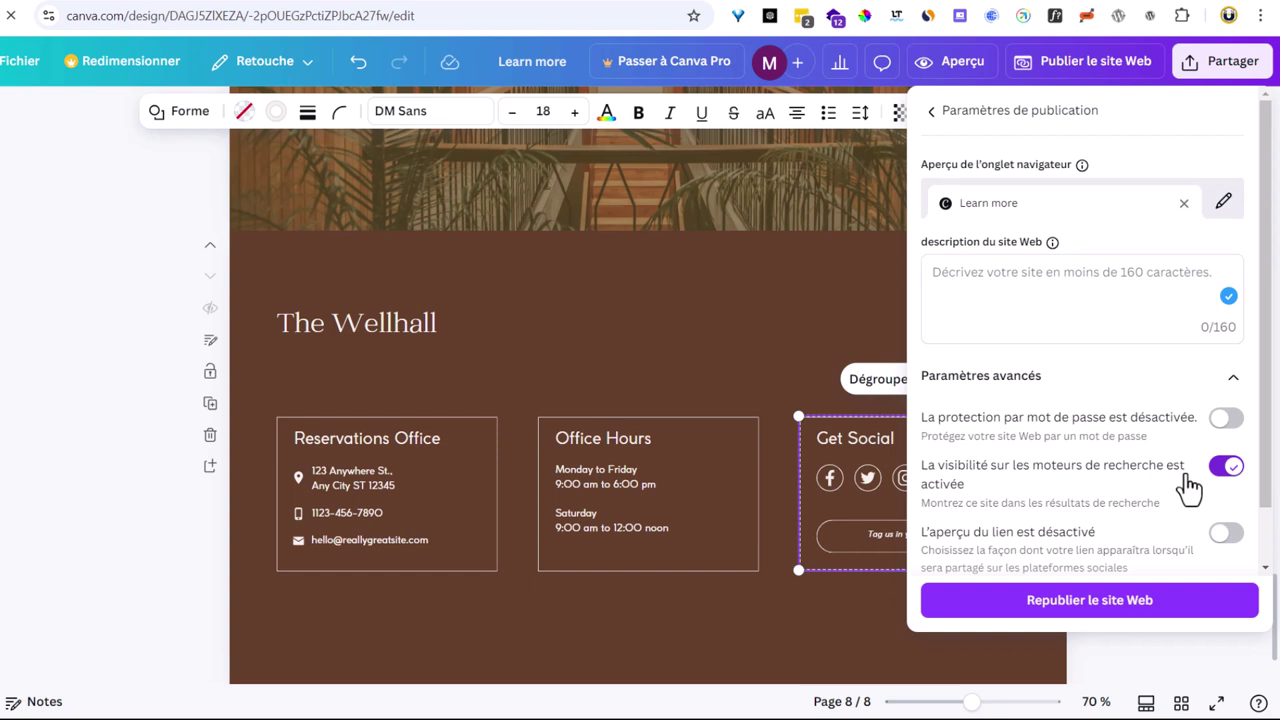
scroll(1190, 489, "down", 1)
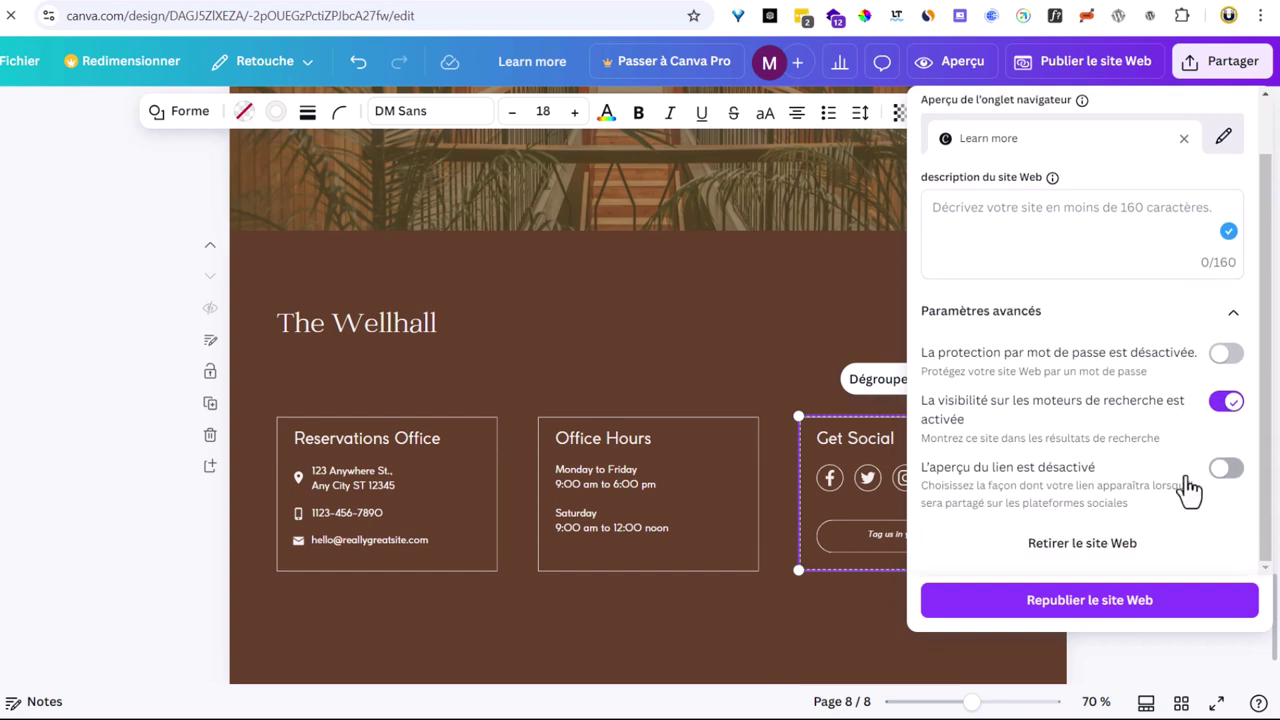
- Return from the publishing settings to the main website publishing options and open the live site from its URL
scroll(1190, 489, "up", 1)
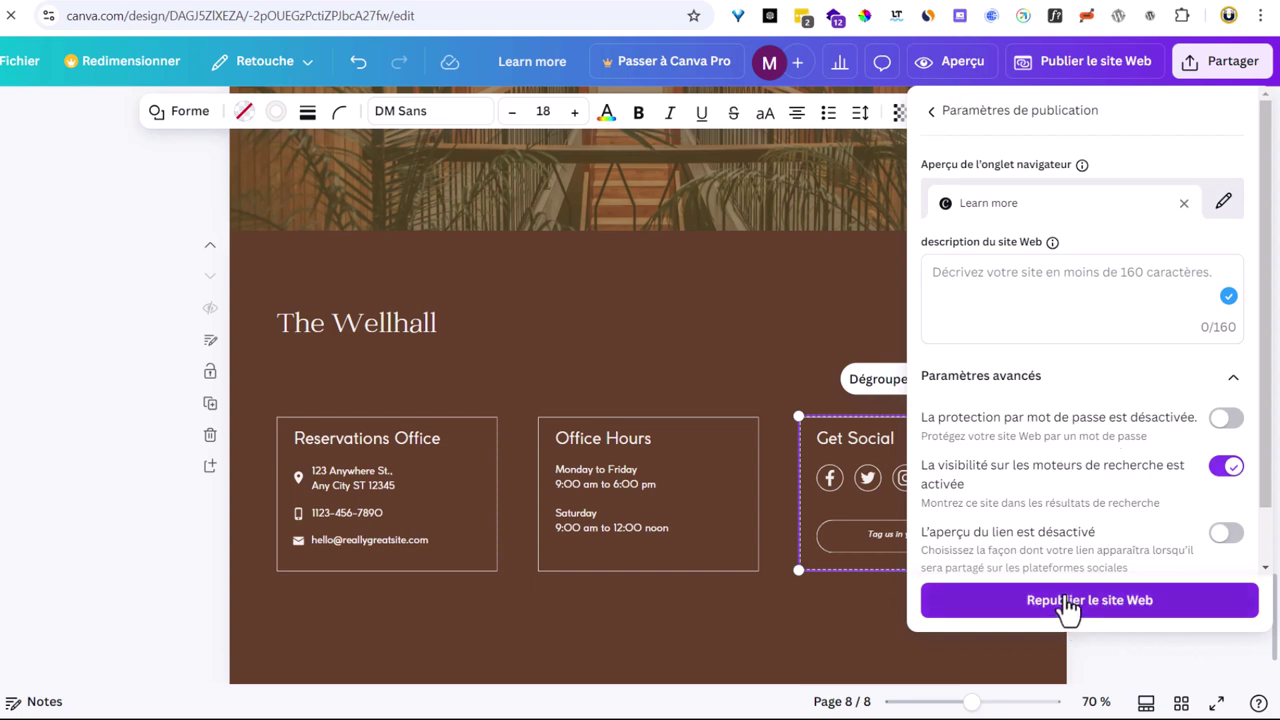
left_click(931, 112)
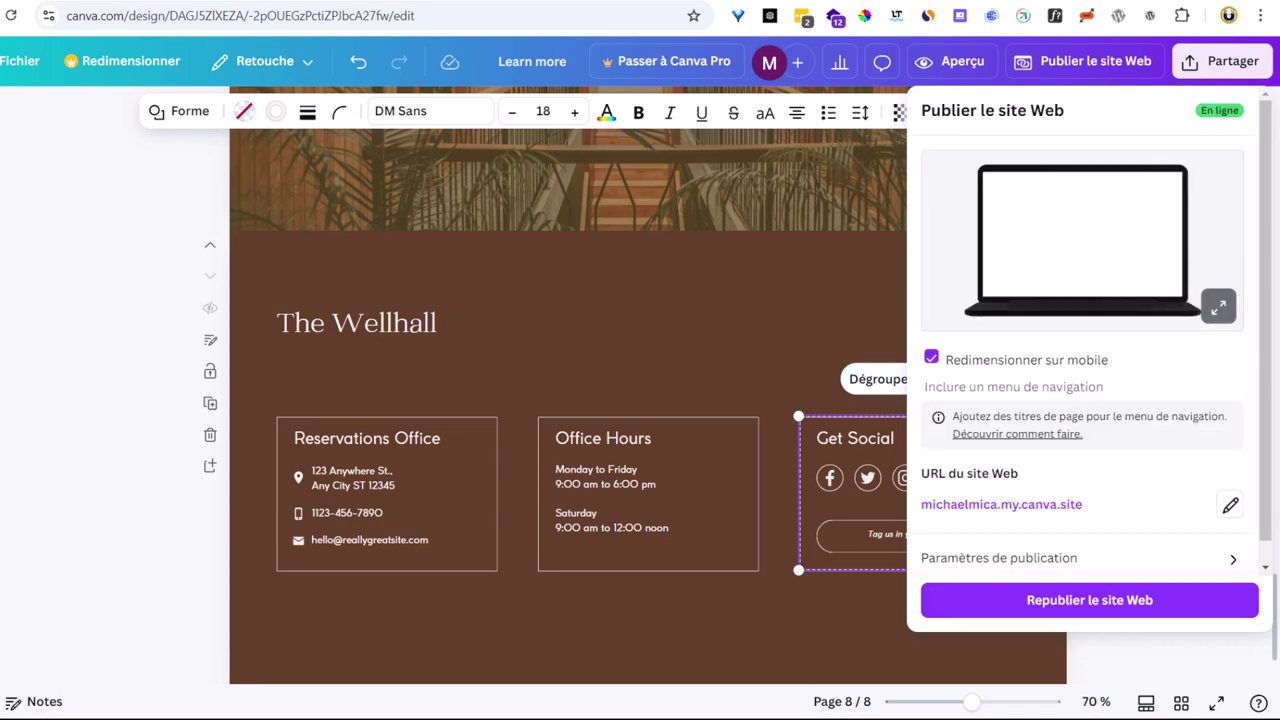
left_click(1003, 500)
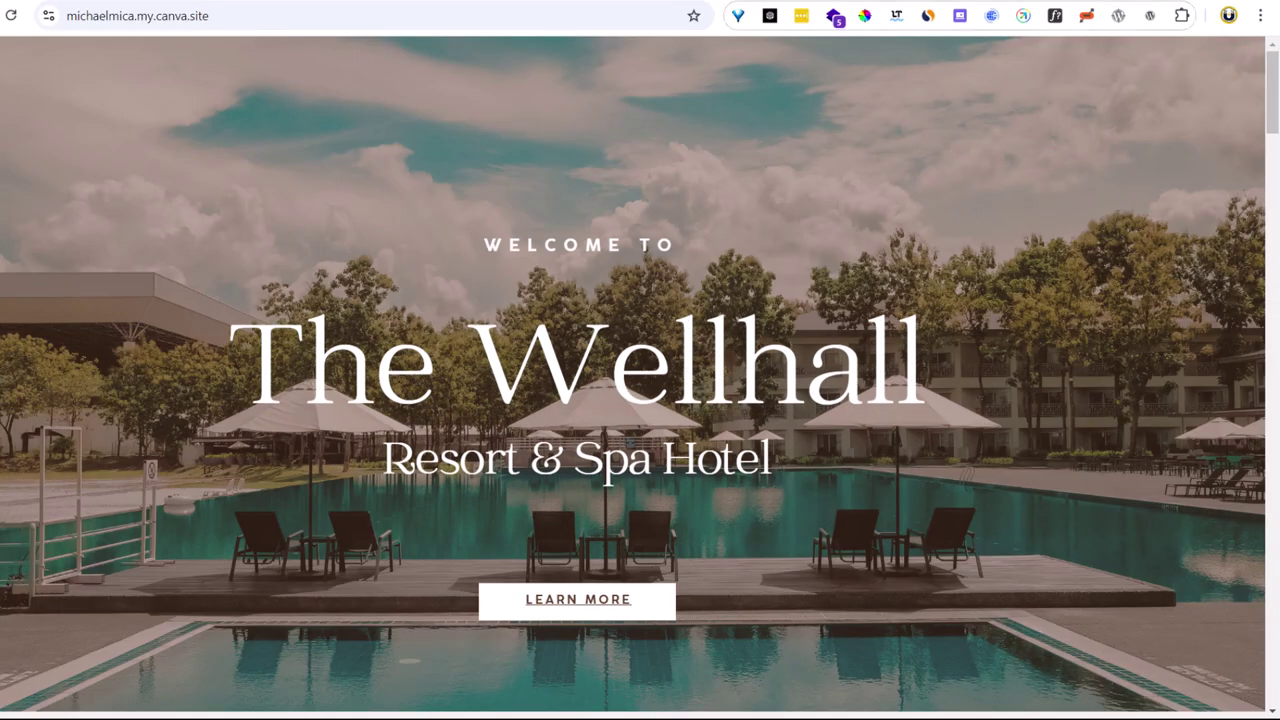
- Examine the published site from the welcome page through the following sections, stopping at the Accommodations section
scroll(927, 535, "down", 1)
scroll(927, 535, "down", 4)
scroll(927, 537, "up", 5)
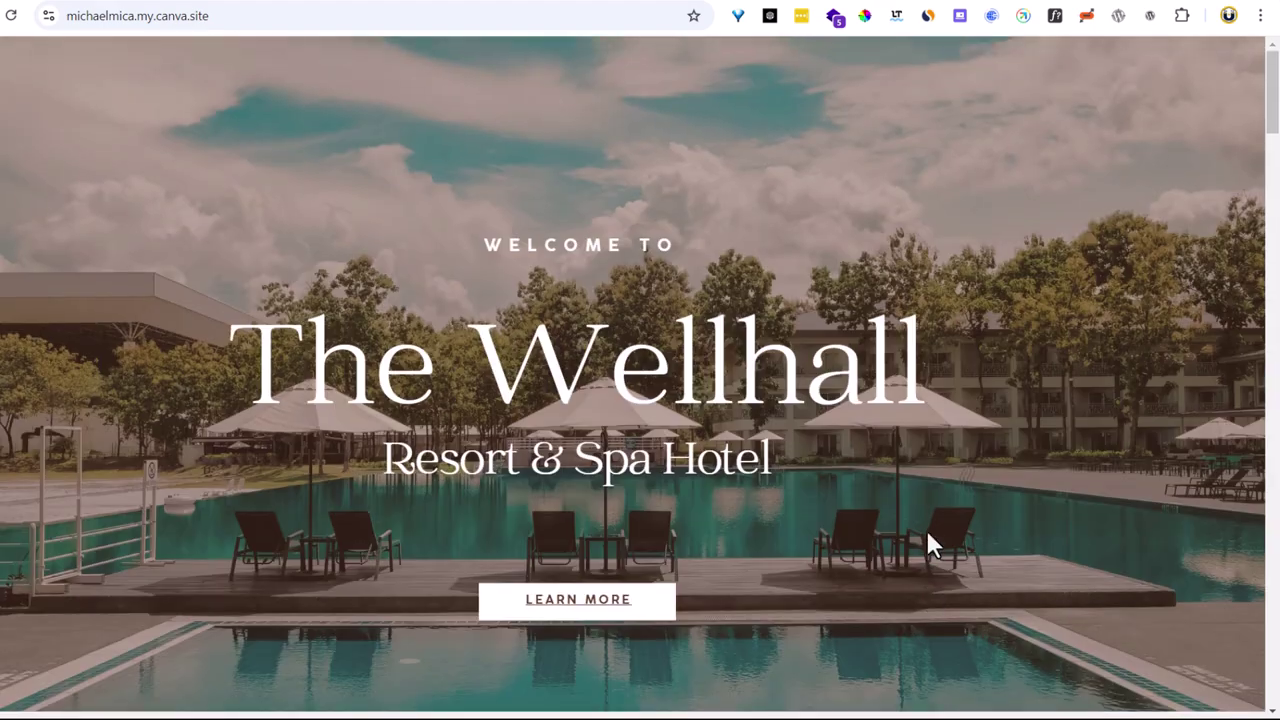
scroll(978, 415, "down", 3)
scroll(740, 280, "up", 3)
scroll(650, 290, "down", 5)
scroll(571, 294, "down", 10)
scroll(514, 314, "up", 5)
scroll(489, 420, "down", 2)
scroll(497, 432, "up", 3)
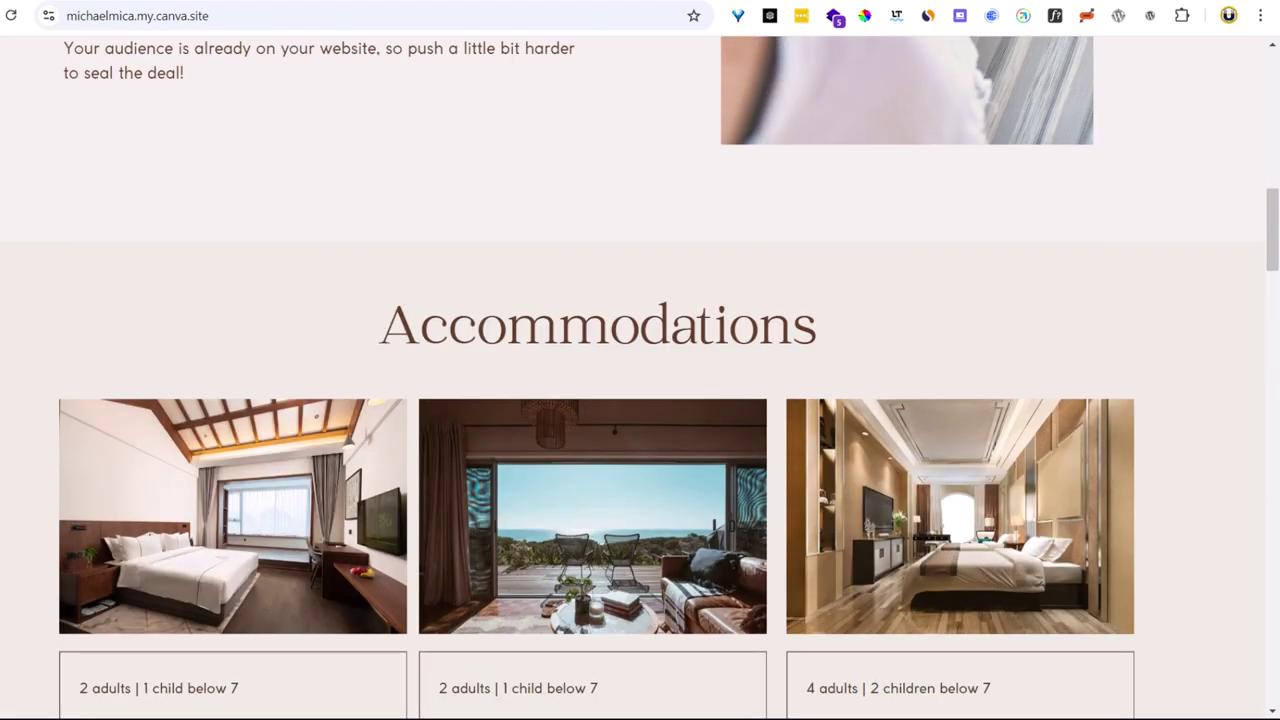
- Check the published site's full web address and select it
left_click_drag(221, 16, 57, 34)
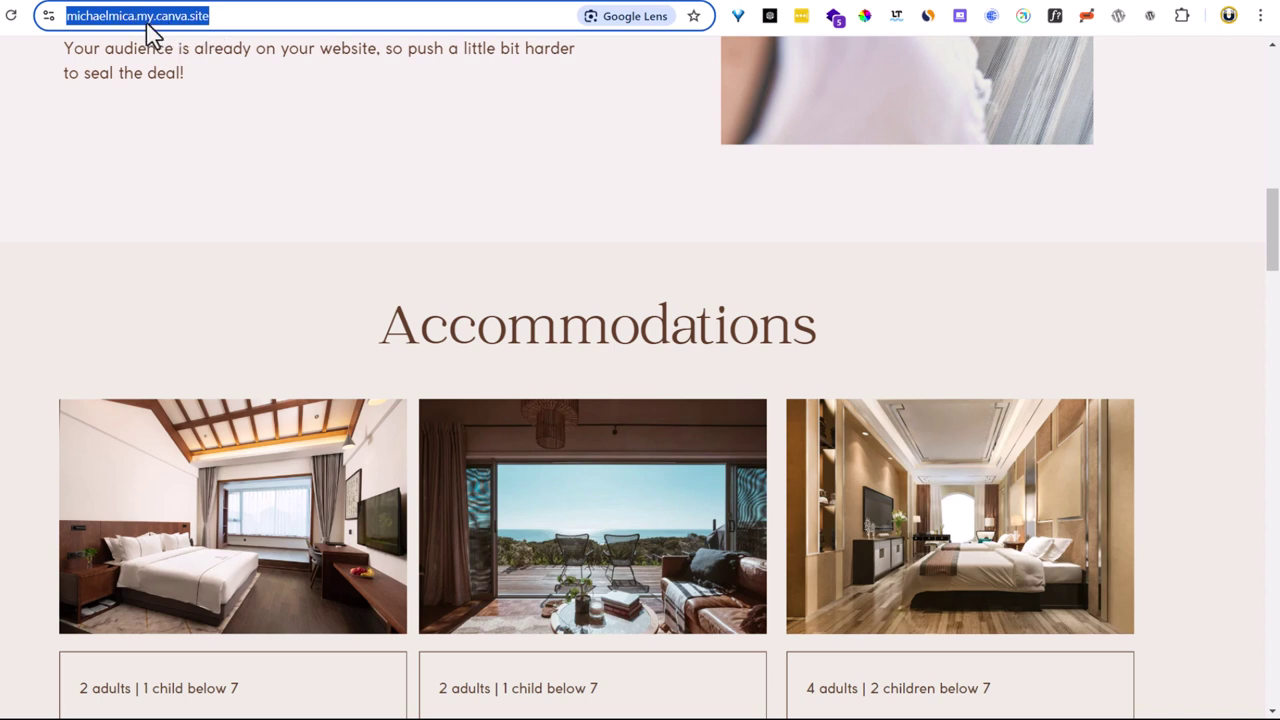
left_click(225, 16)
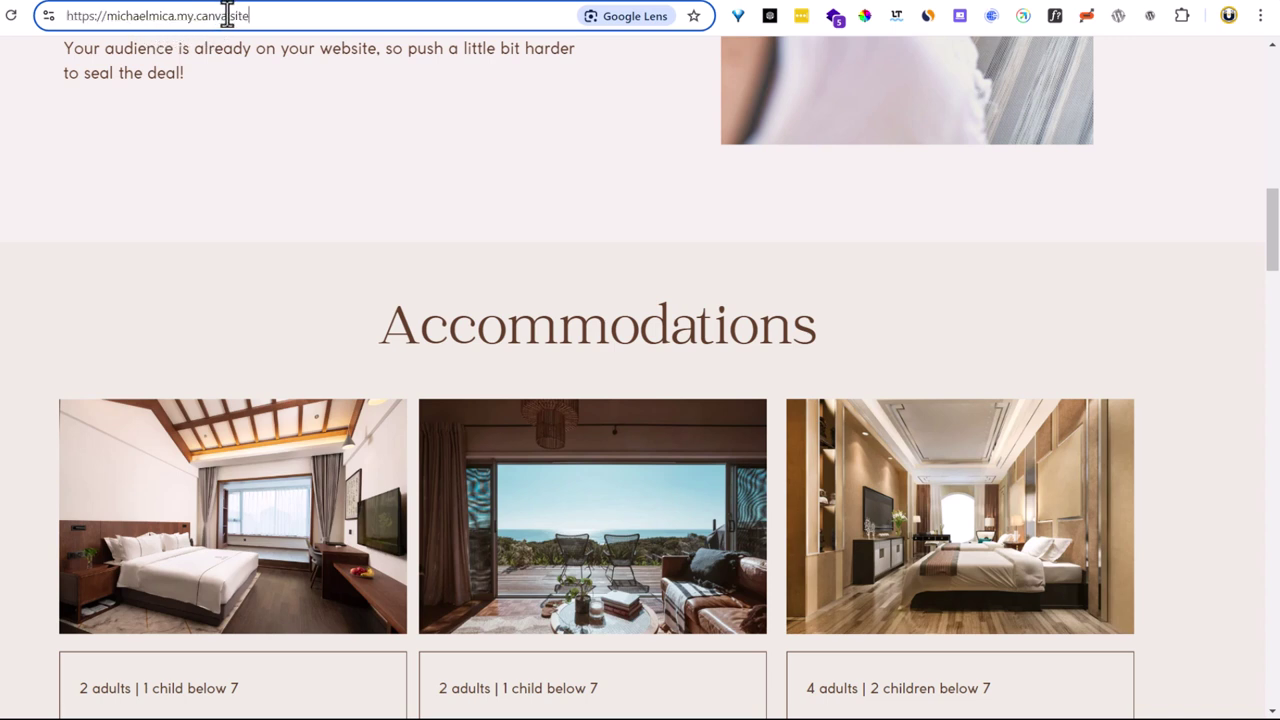
triple_click(80, 14)
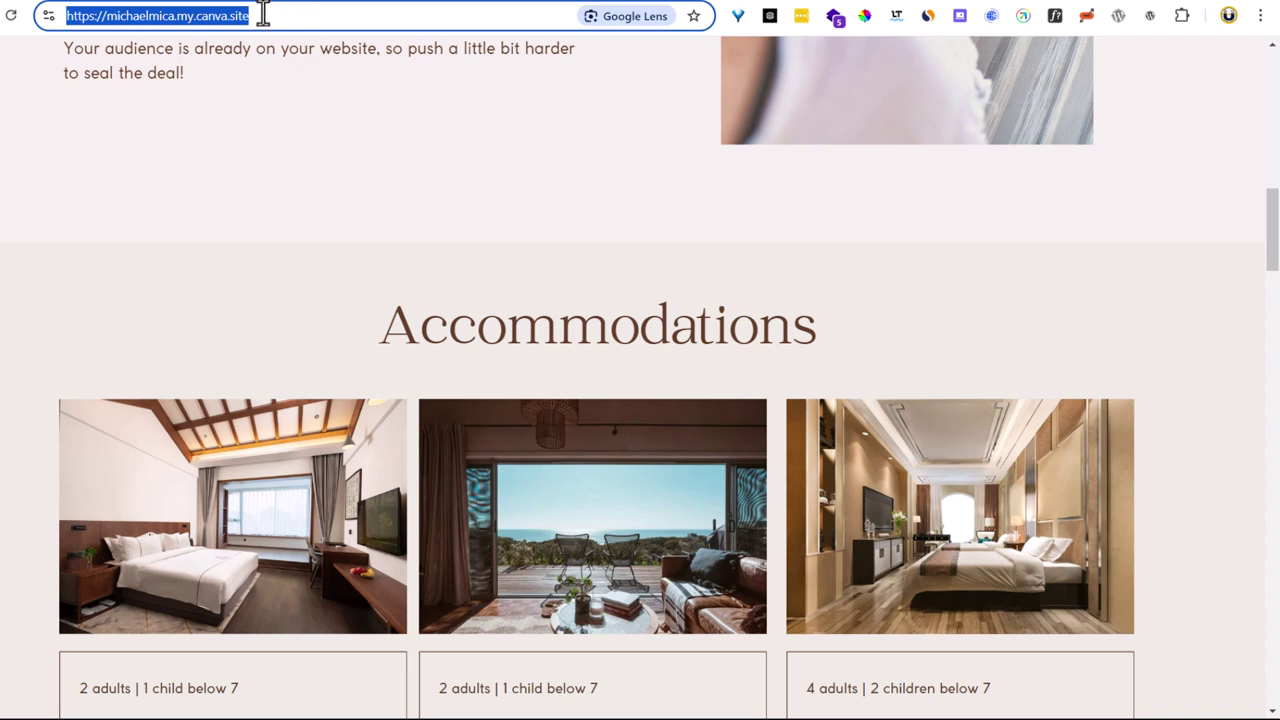
left_click(662, 212)
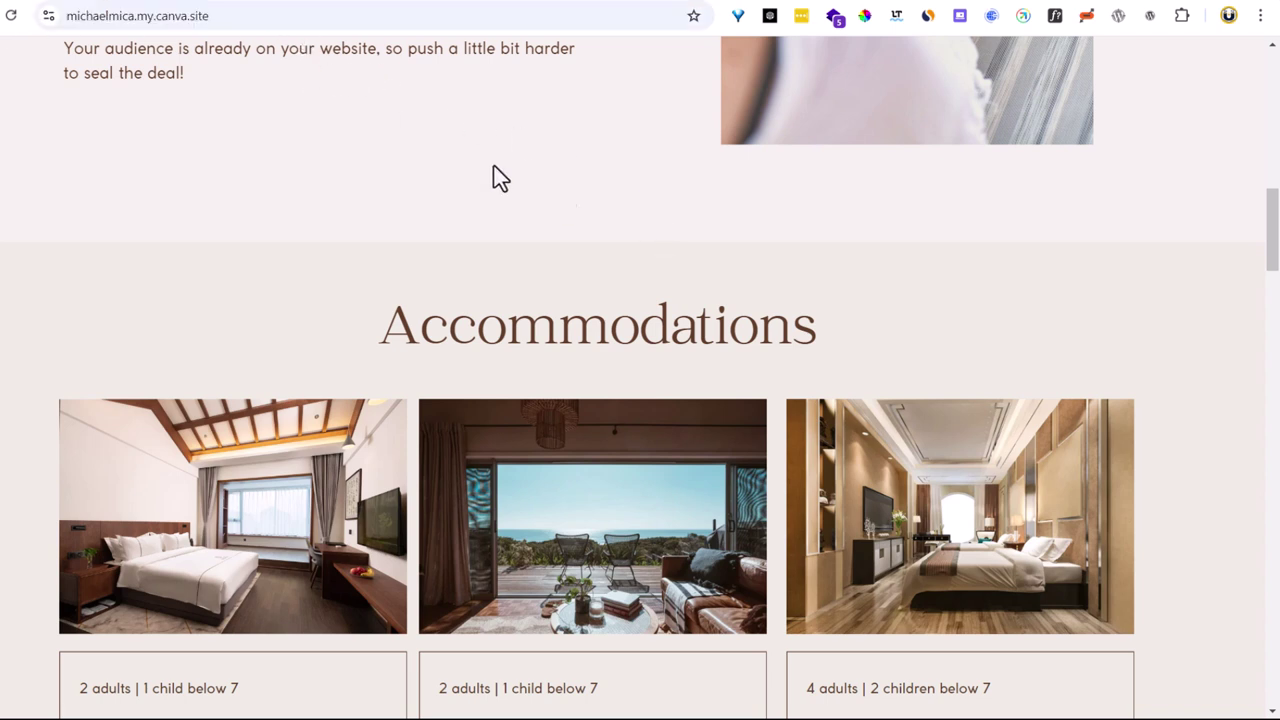
left_click(238, 22)
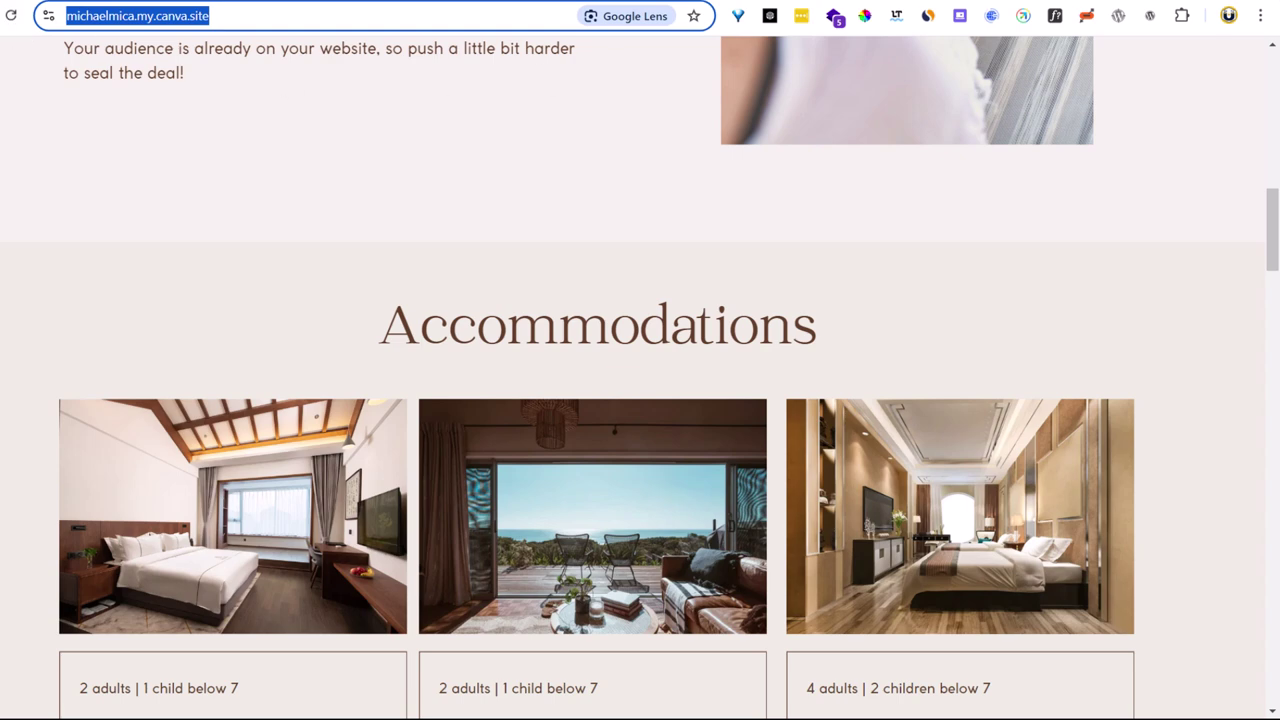
- Switch back to the Canva editor and copy the website's link address from the publishing options
key("ctrl+Tab")
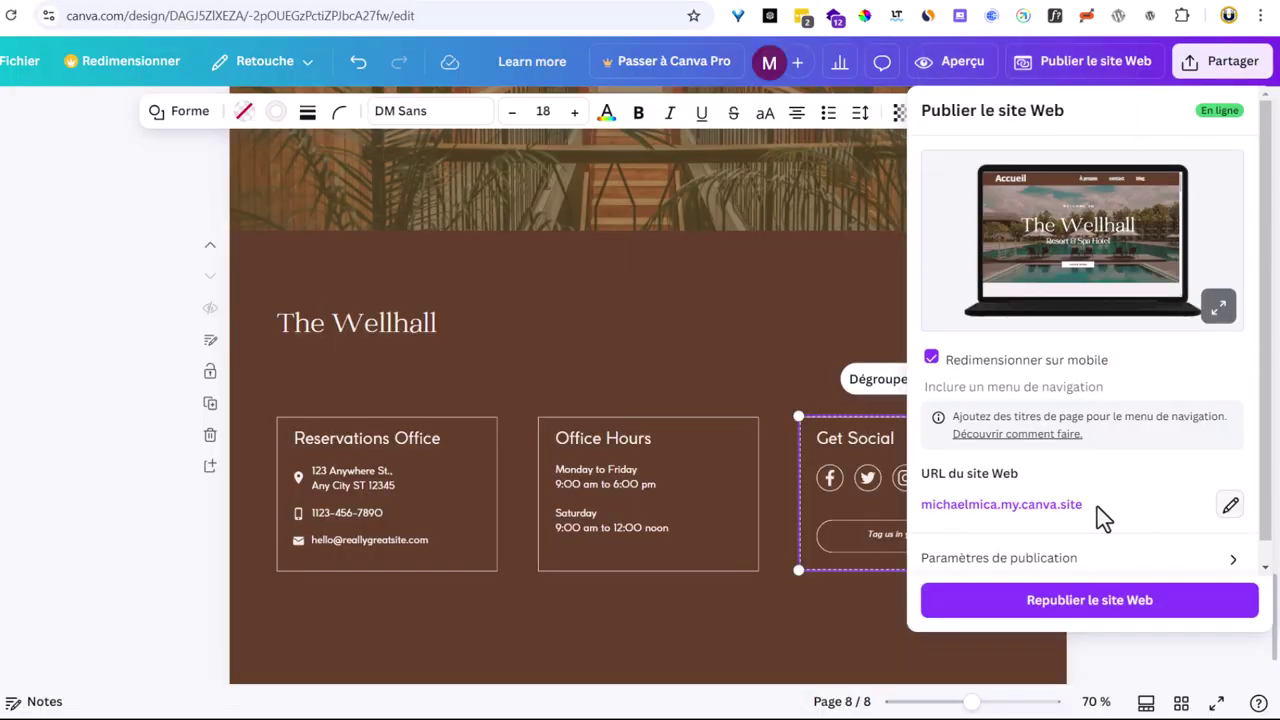
right_click(944, 508)
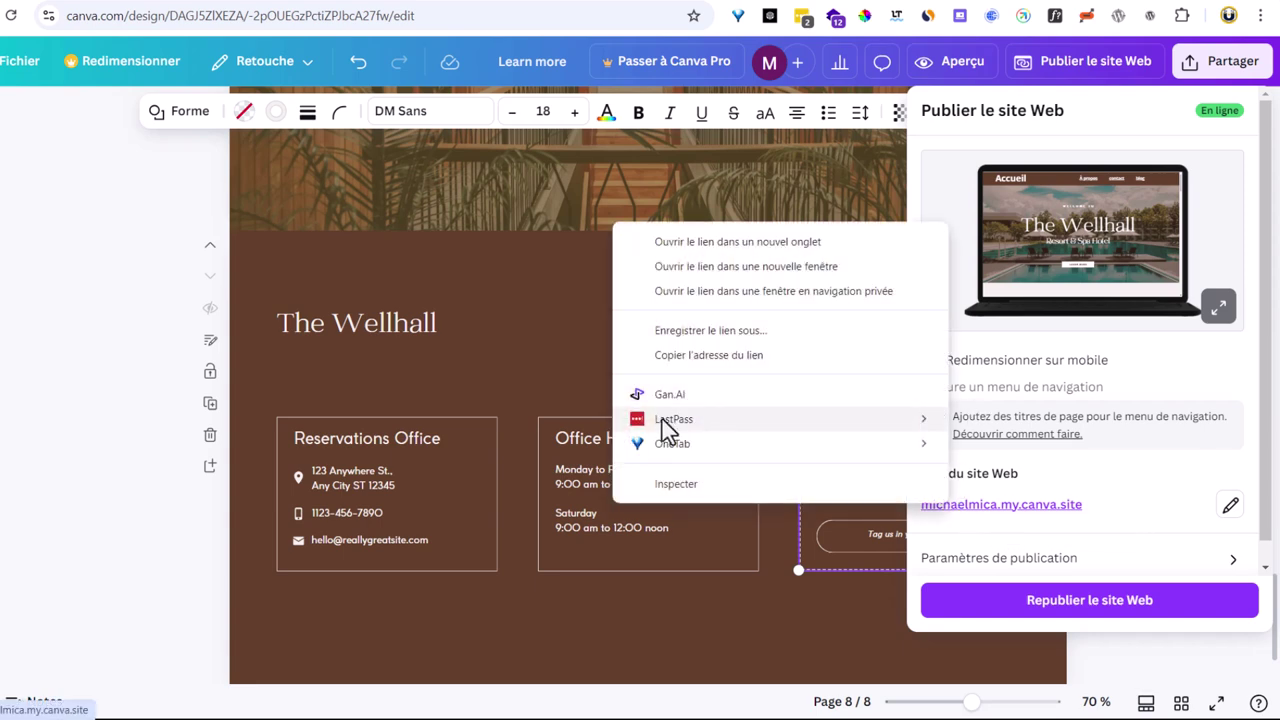
left_click(728, 362)
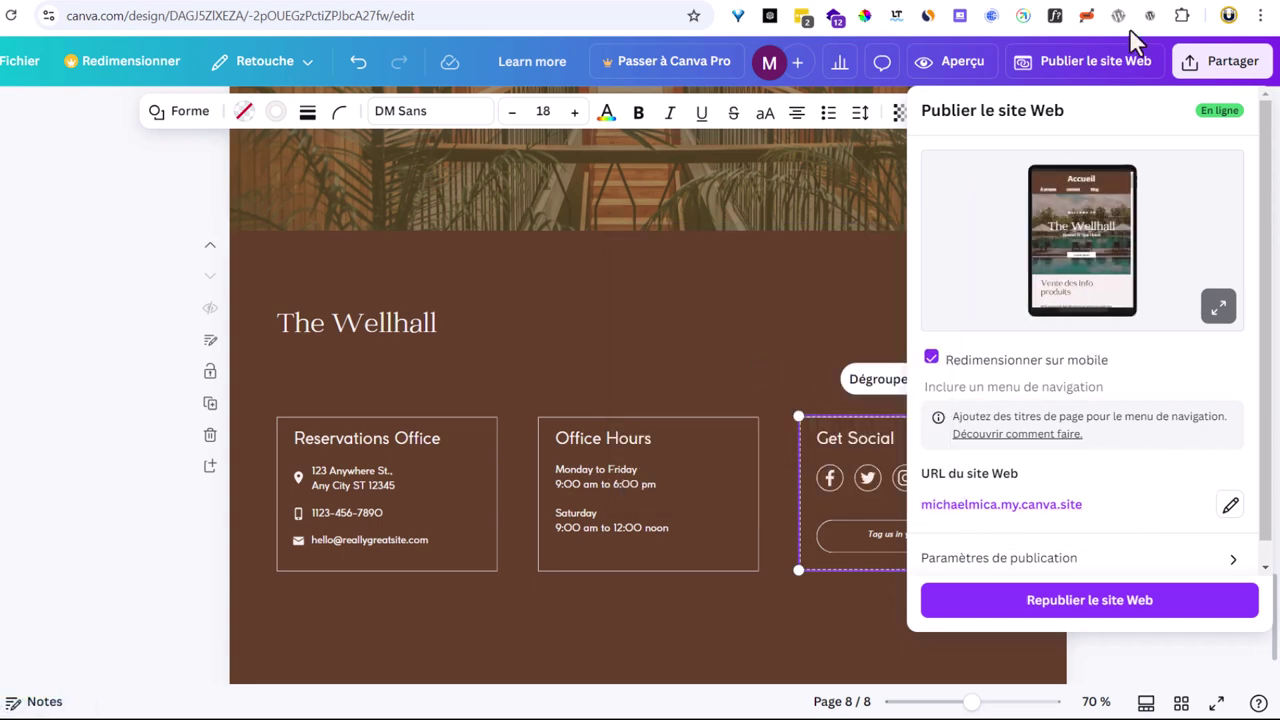
left_click(1085, 58)
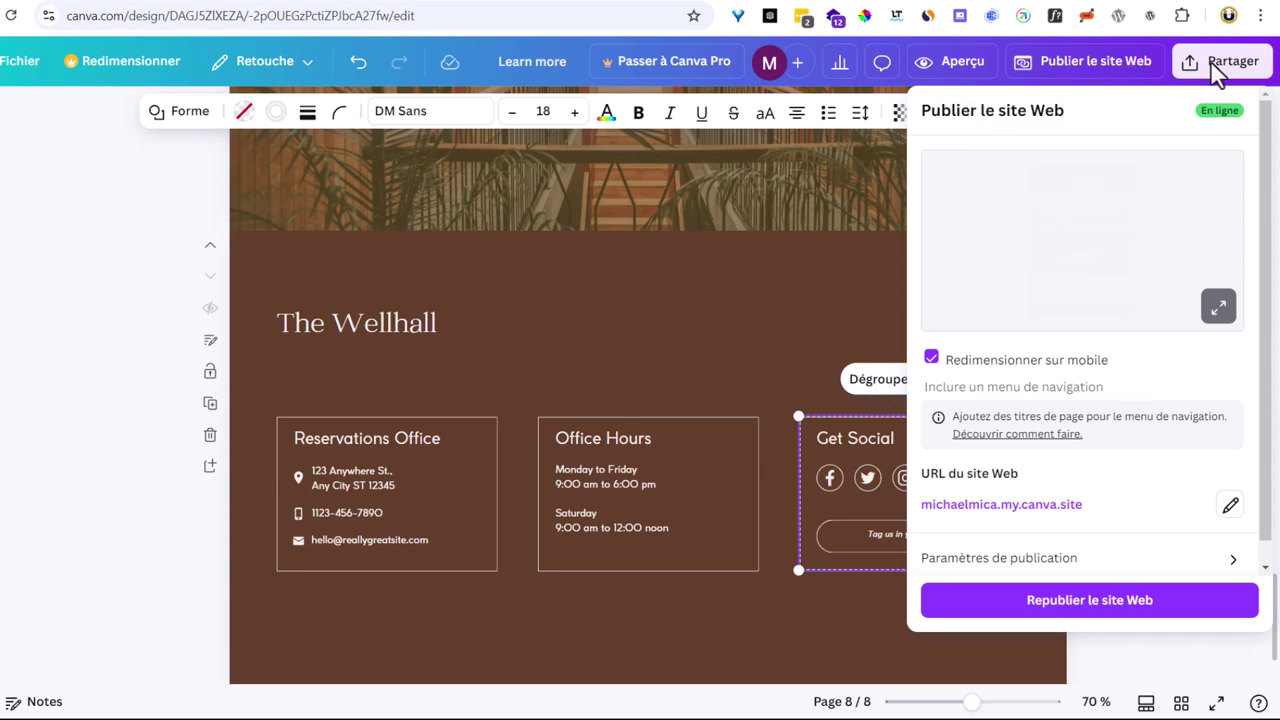
left_click(1192, 70)
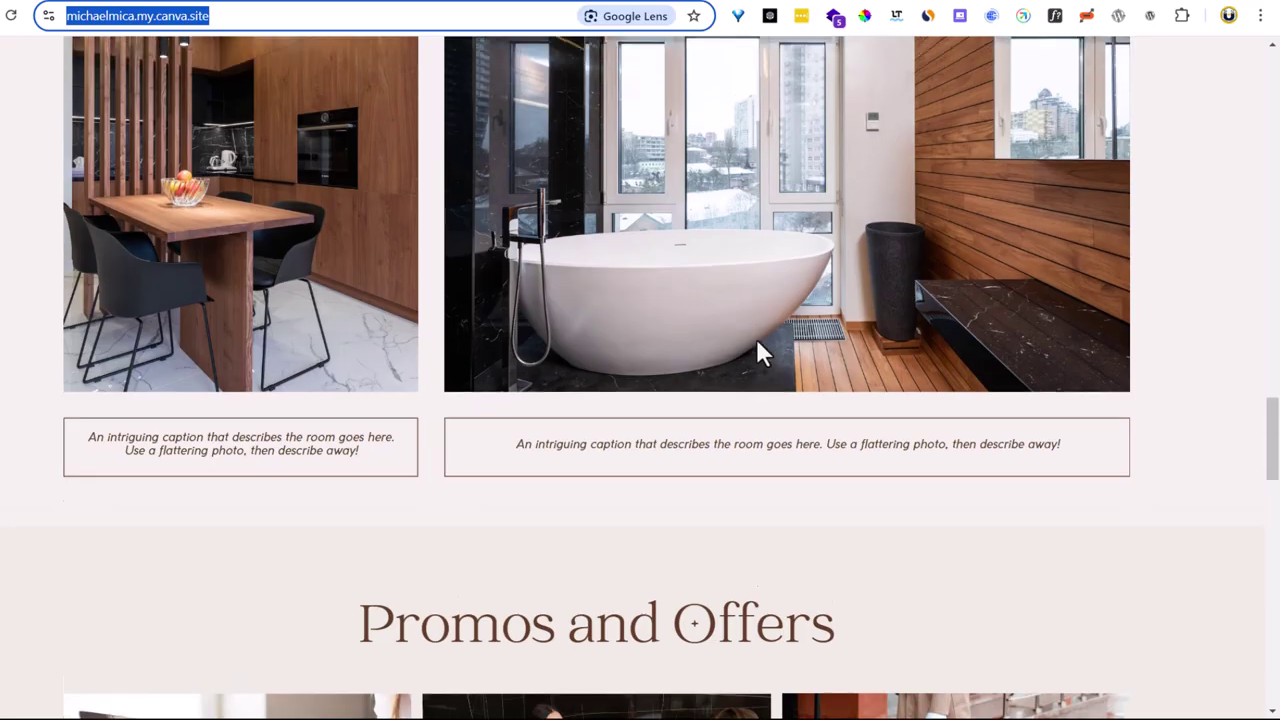
- Examine the rest of the published site down to the footer contact boxes and open the terms and assistance notice
scroll(757, 345, "down", 2)
scroll(757, 349, "down", 20)
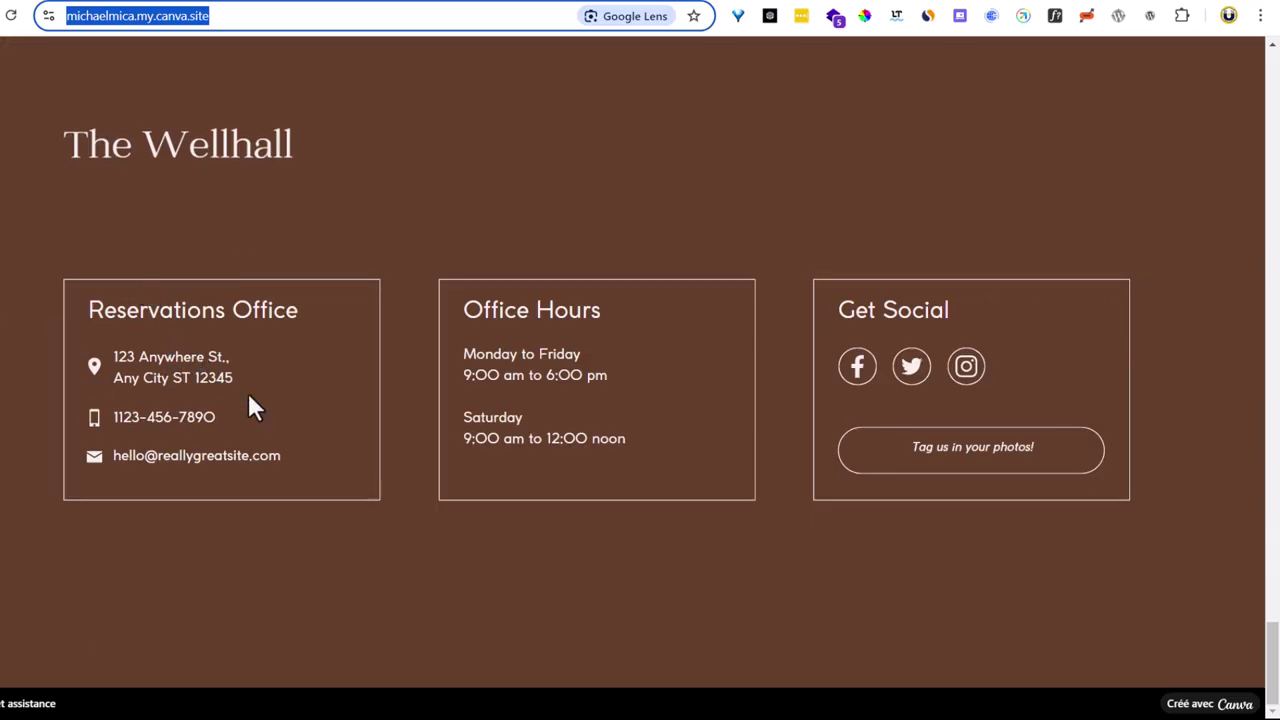
left_click_drag(72, 300, 290, 462)
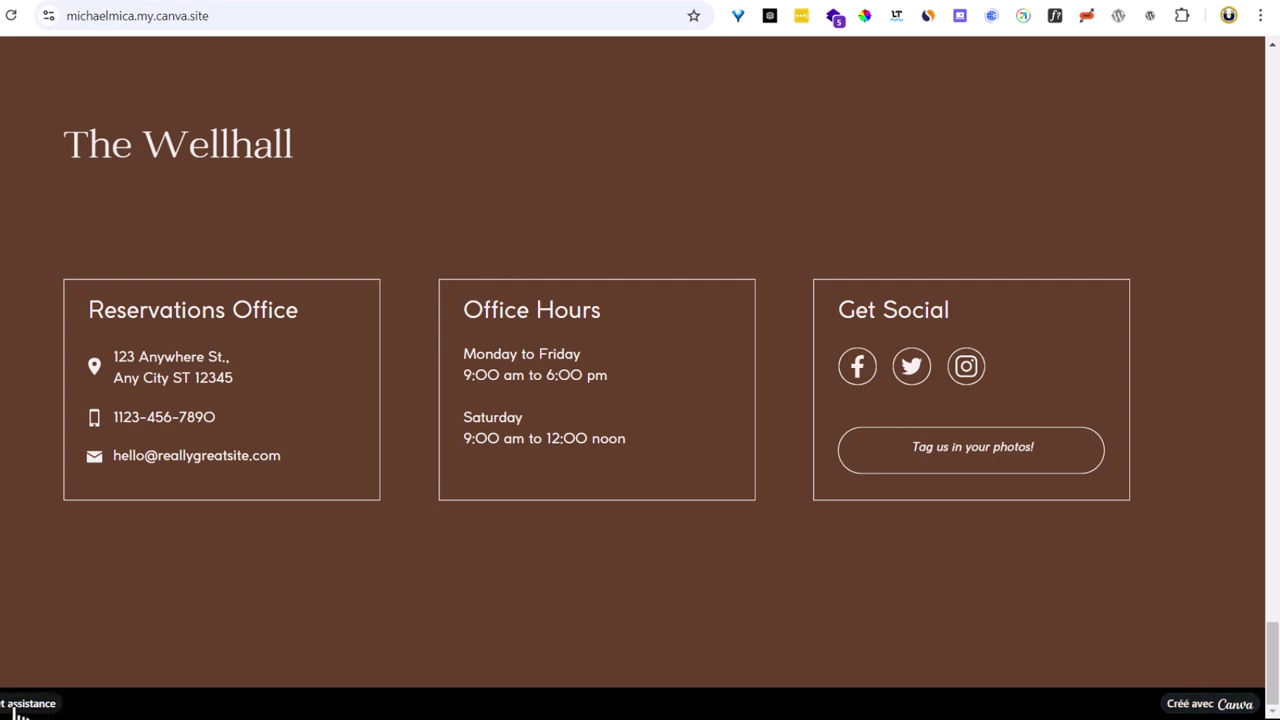
left_click(16, 706)
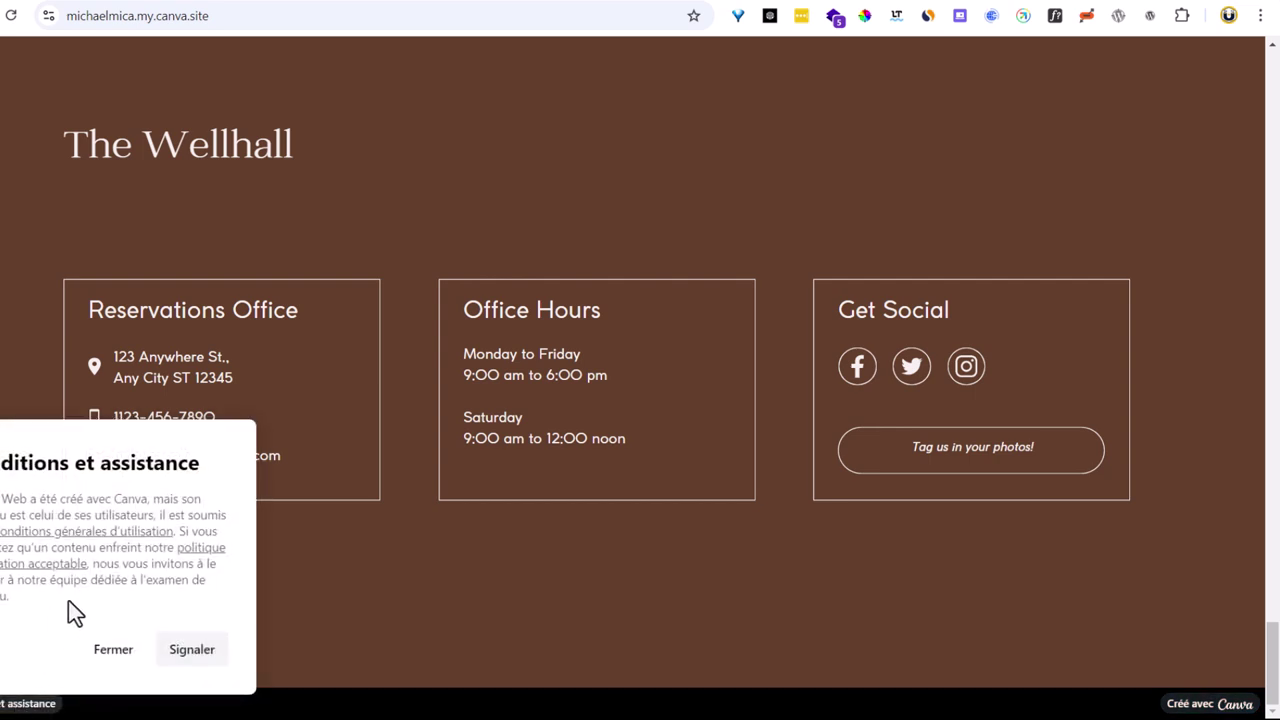